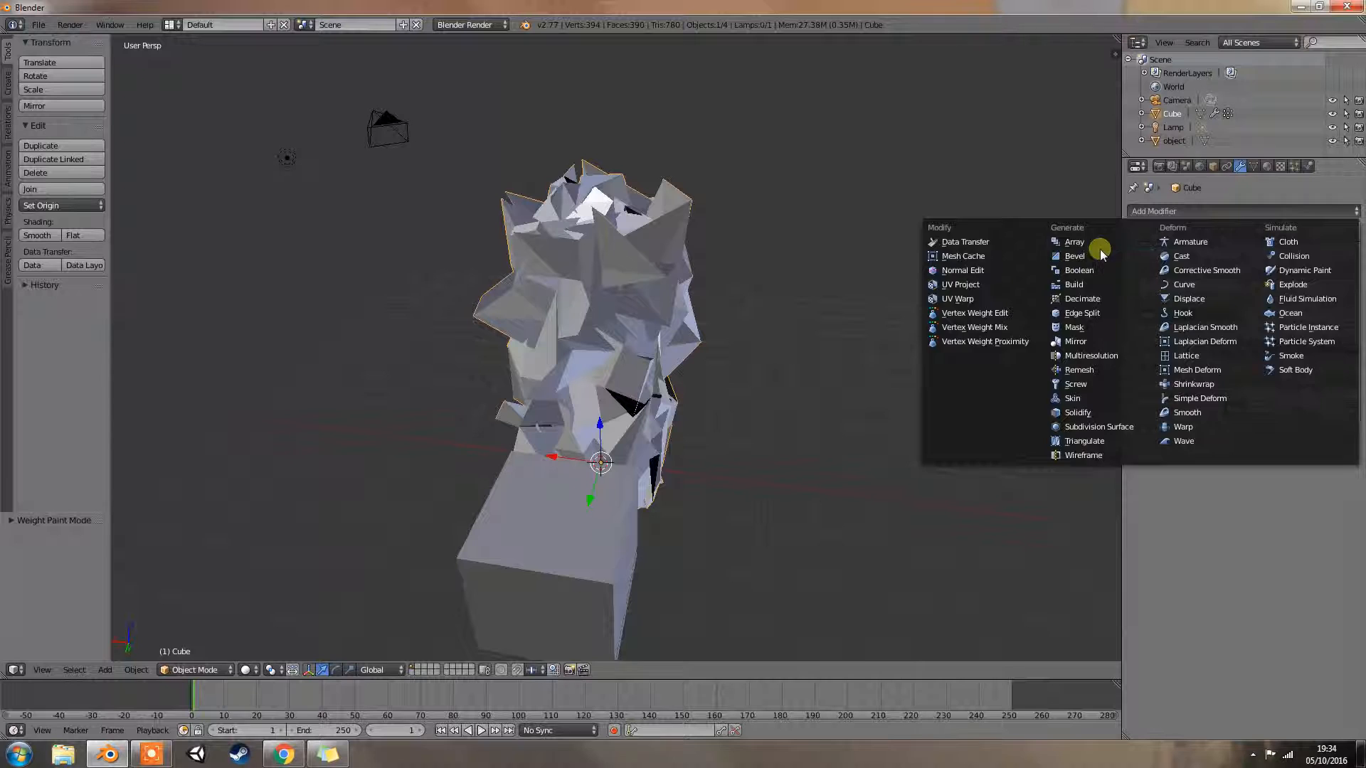
Replace the tall spiky mesh's existing Vertex Weight Proximity modifier with a new one of the same type.
middle_click_drag(1006, 434, 1112, 399)
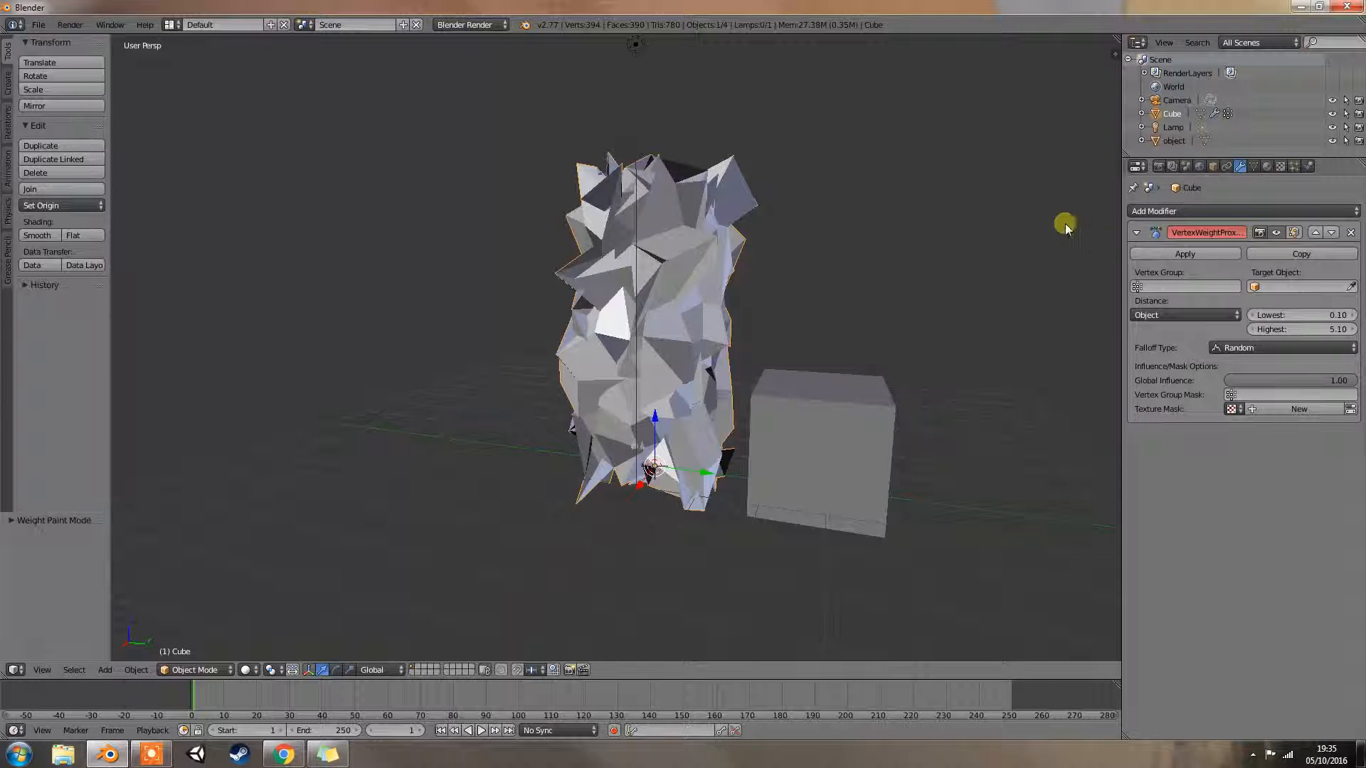
left_click(1350, 232)
left_click(1261, 210)
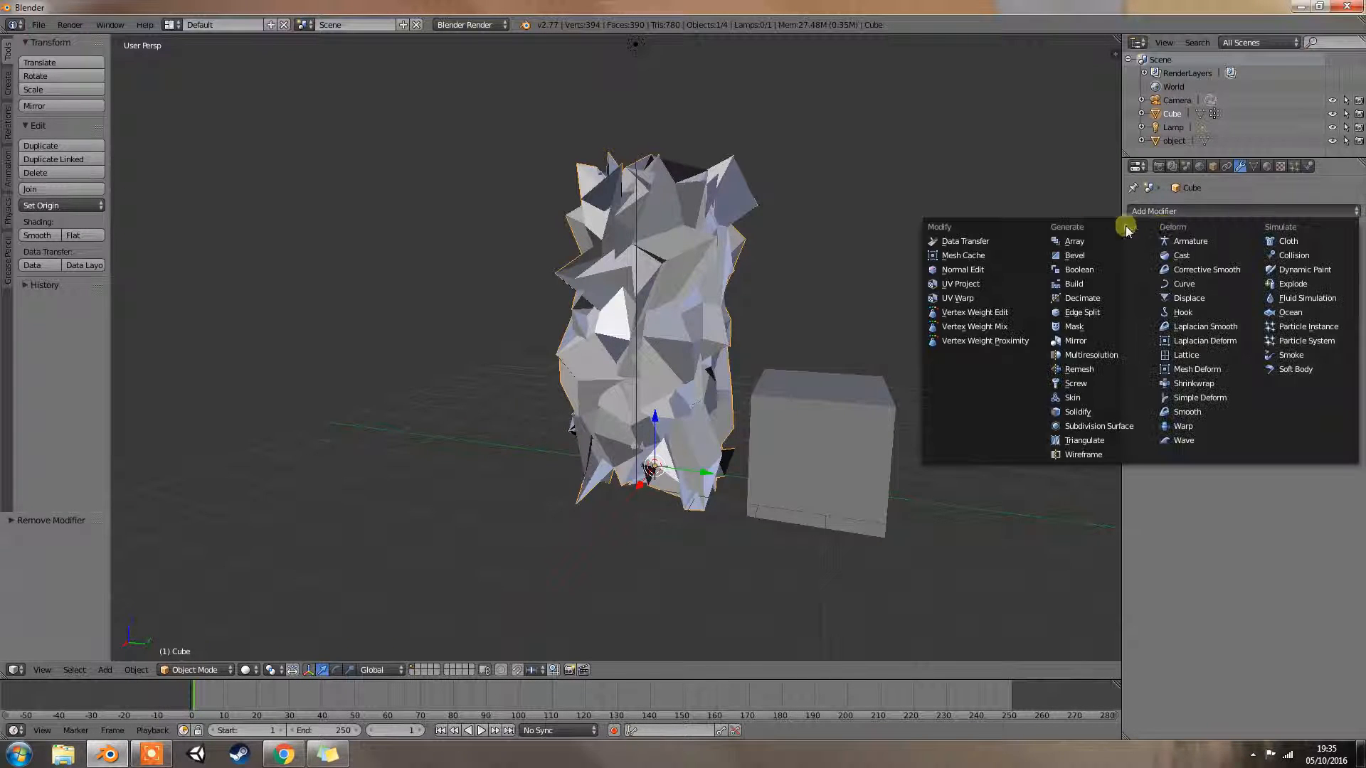
left_click(994, 341)
mouse_move(1074, 354)
middle_mouse_down()
mouse_move(921, 384)
mouse_move(1071, 367)
middle_mouse_up()
Examine the spiky mesh and the vertex groups offered by the new modifier.
left_click(1135, 287)
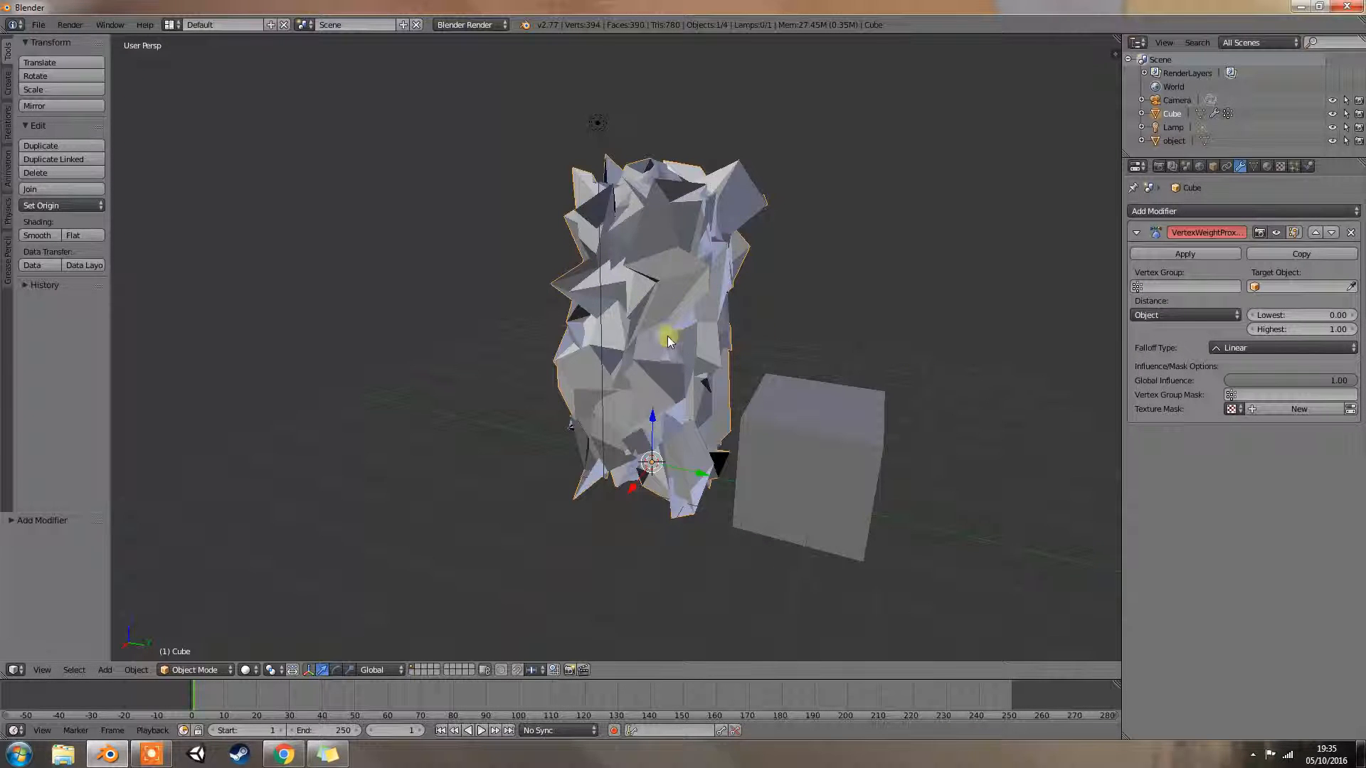
middle_click_drag(902, 314, 1017, 329)
scroll(899, 323, "up", 1)
scroll(852, 323, "down", 2)
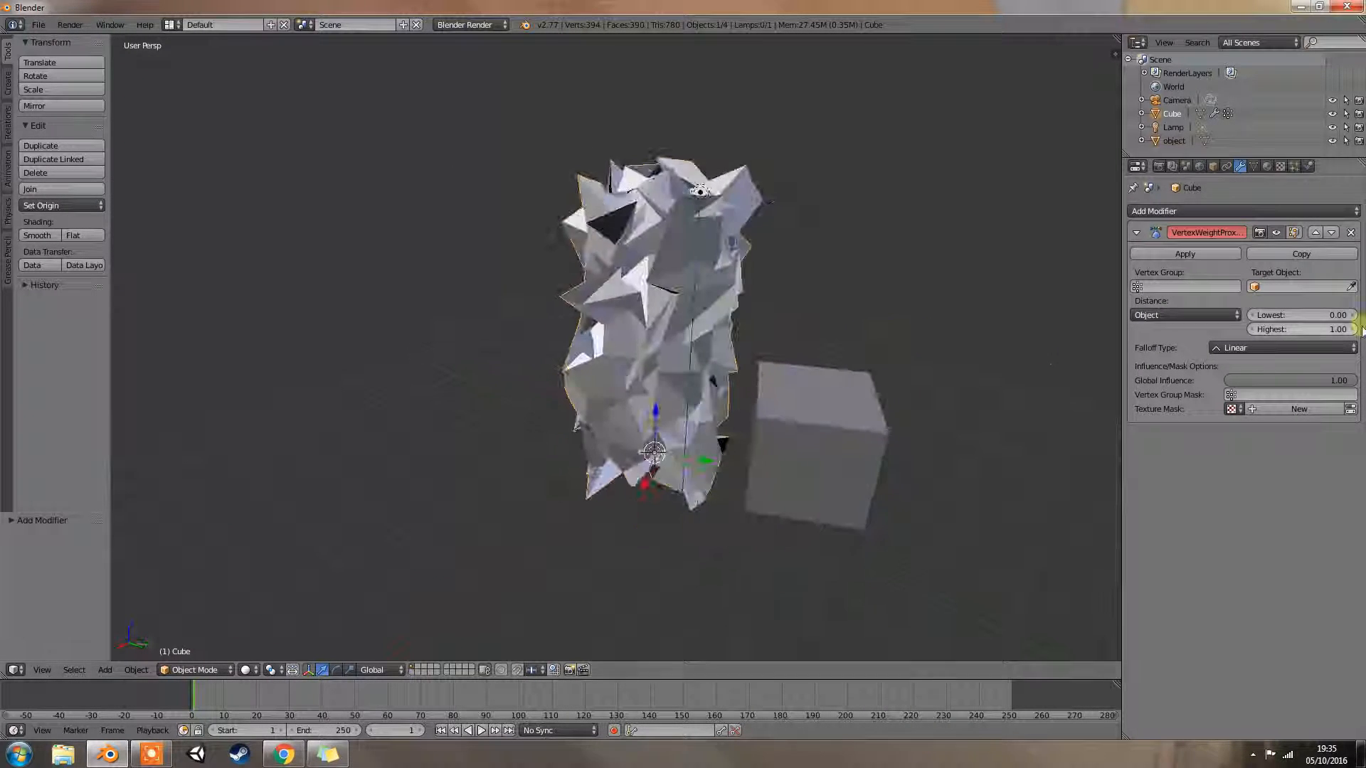
left_click(1153, 287)
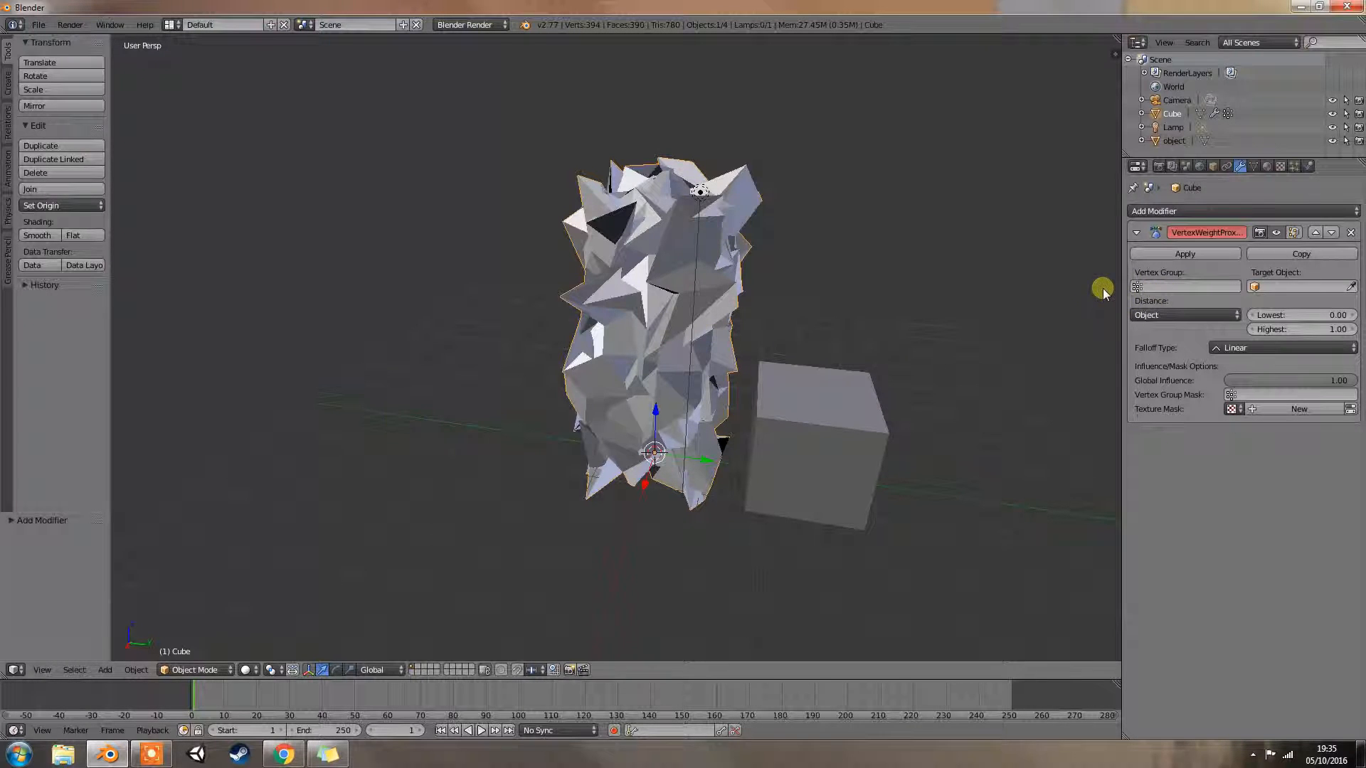
Enter Weight Paint mode and paint the side of the spiky mesh facing the grey cube with weight 0.1.
left_click(195, 670)
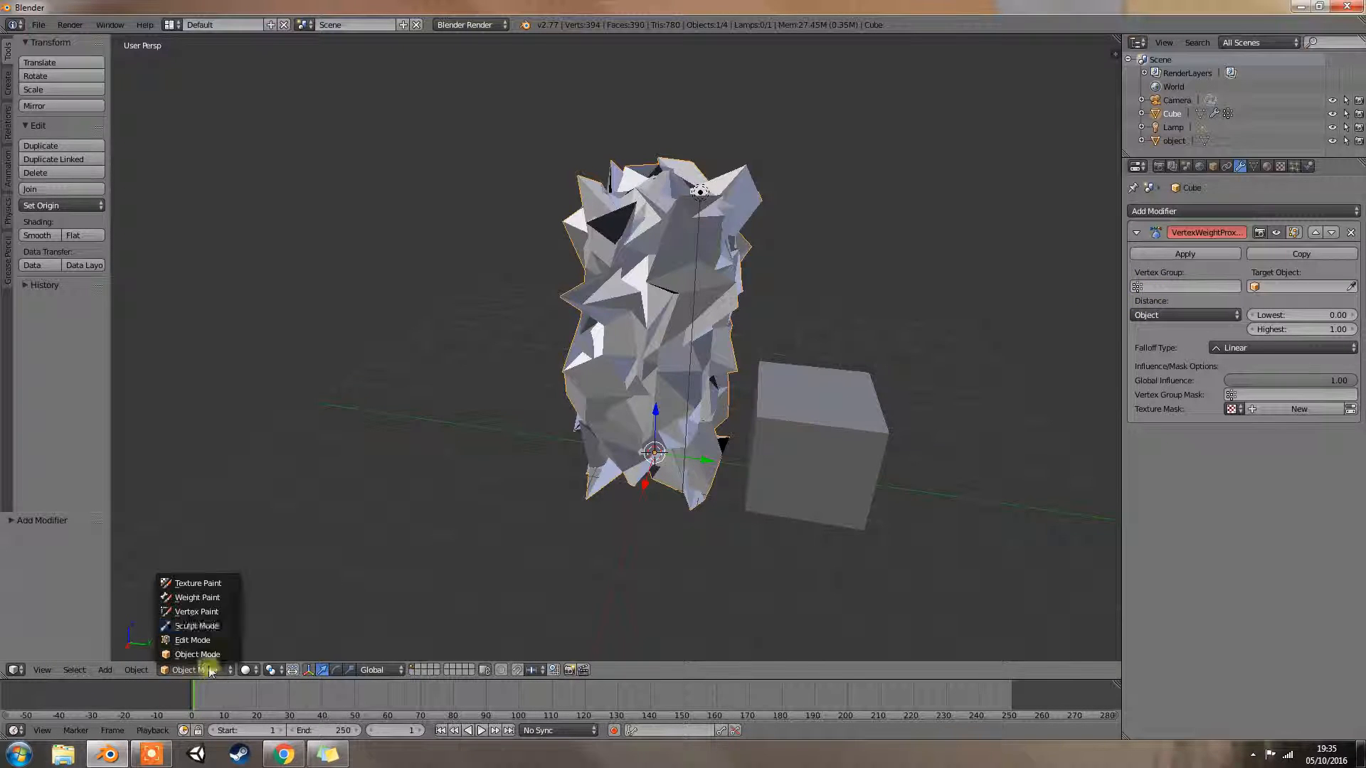
left_click(223, 600)
mouse_move(771, 313)
middle_mouse_down()
mouse_move(712, 331)
mouse_move(566, 313)
mouse_move(496, 242)
mouse_move(325, 301)
mouse_move(377, 322)
mouse_move(577, 311)
mouse_move(523, 299)
middle_mouse_up()
left_click(51, 162)
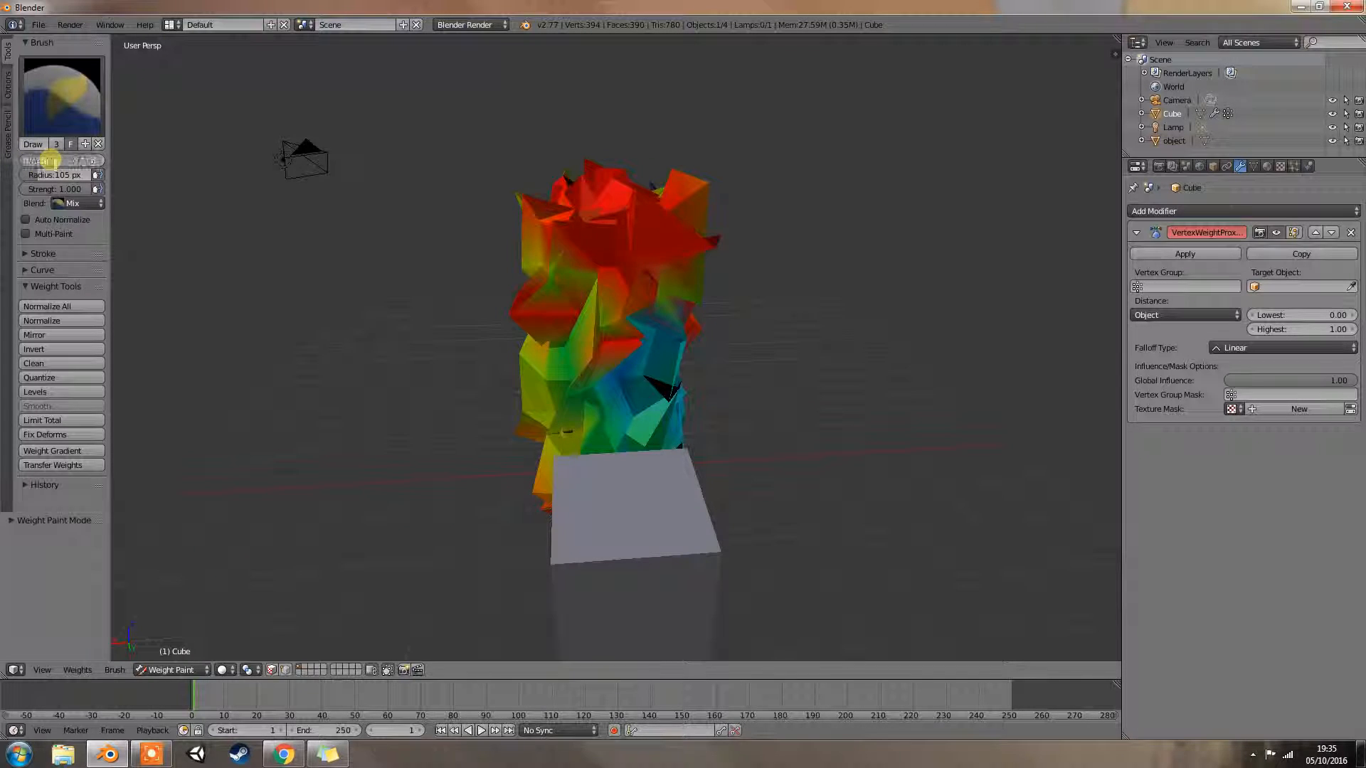
type("0.1")
key("Return")
mouse_move(620, 289)
left_mouse_down()
mouse_move(602, 416)
mouse_move(574, 418)
mouse_move(631, 266)
mouse_move(622, 467)
mouse_move(622, 349)
left_mouse_up()
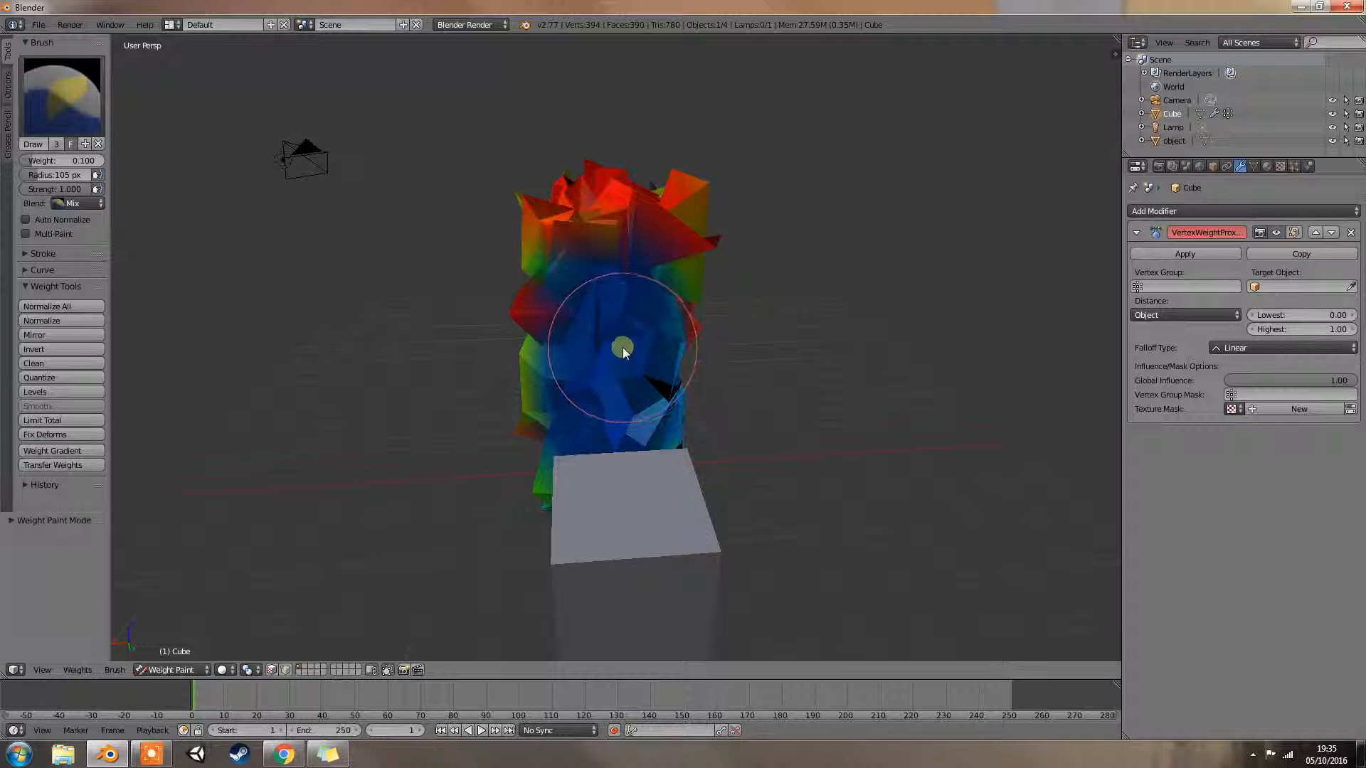
Set the brush weight to 0.3 and paint the adjacent side of the spiky mesh.
left_click(86, 160)
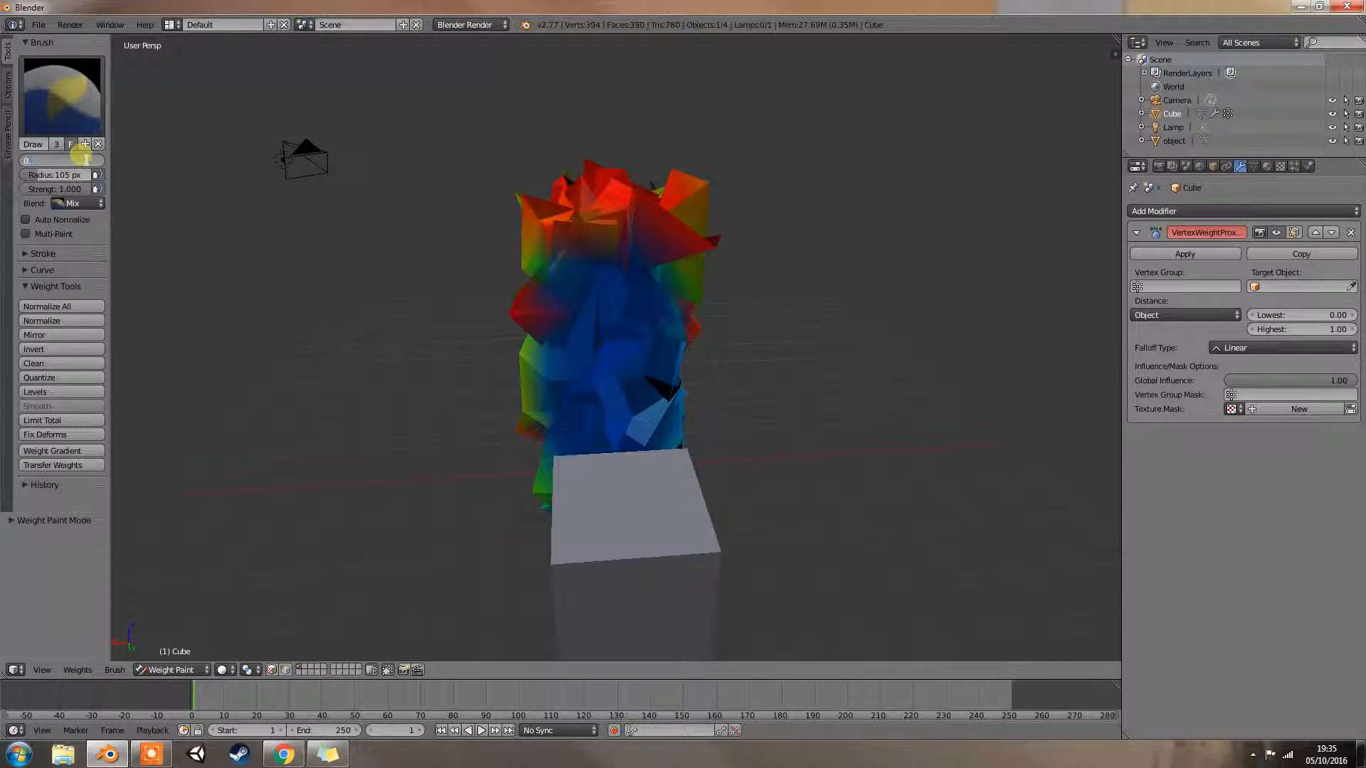
key("Return")
middle_click_drag(788, 415, 476, 358)
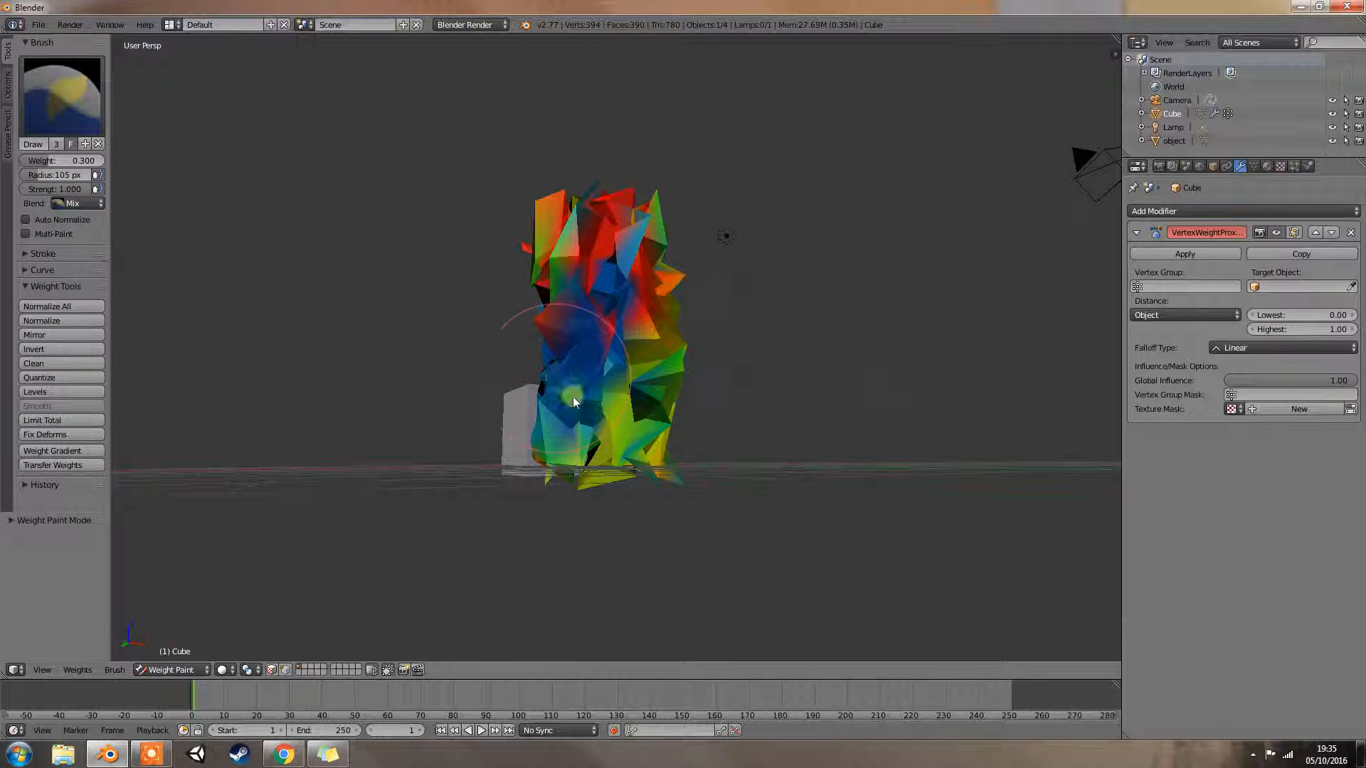
middle_click_drag(573, 403, 686, 451)
mouse_move(686, 451)
left_mouse_down()
mouse_move(576, 284)
mouse_move(567, 345)
mouse_move(519, 333)
left_mouse_up()
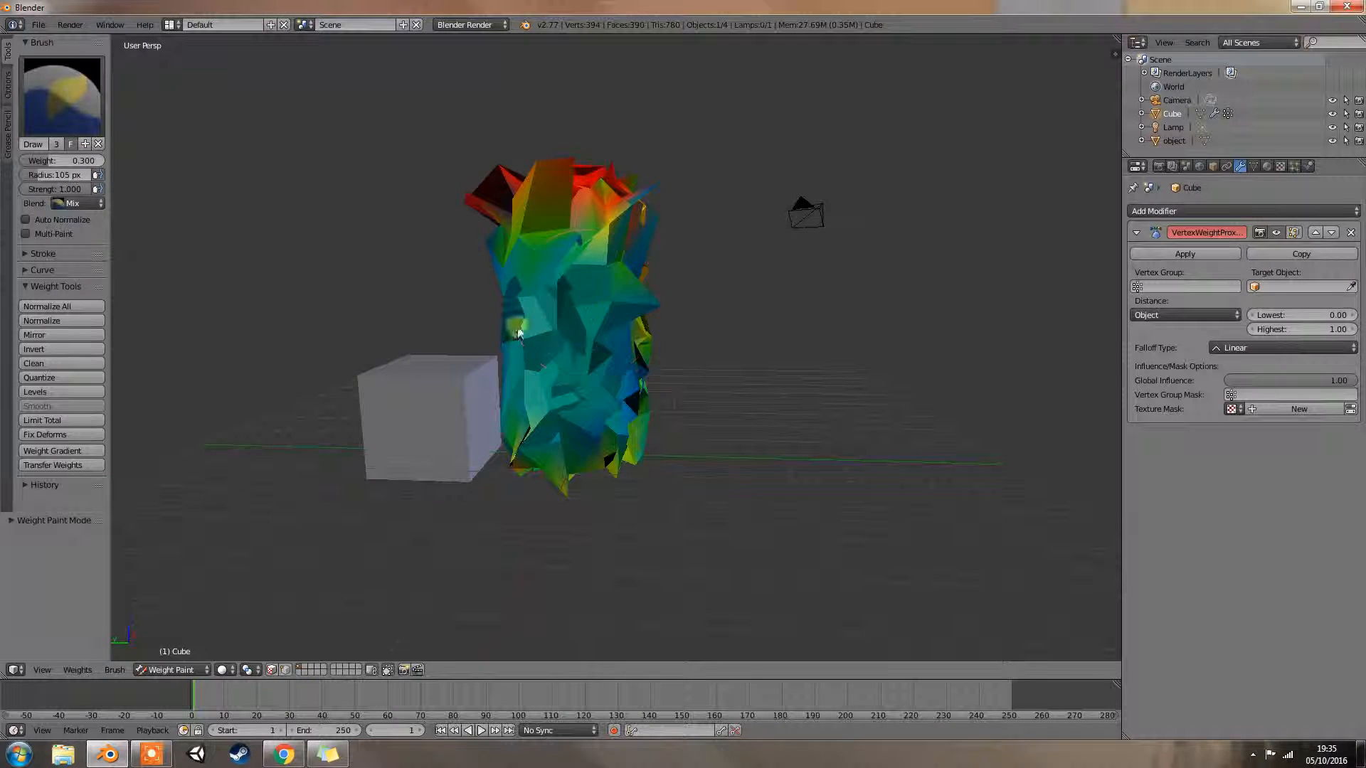
Set the brush weight to 0.5 and paint the side of the spiky mesh facing away from the grey cube.
left_click(83, 161)
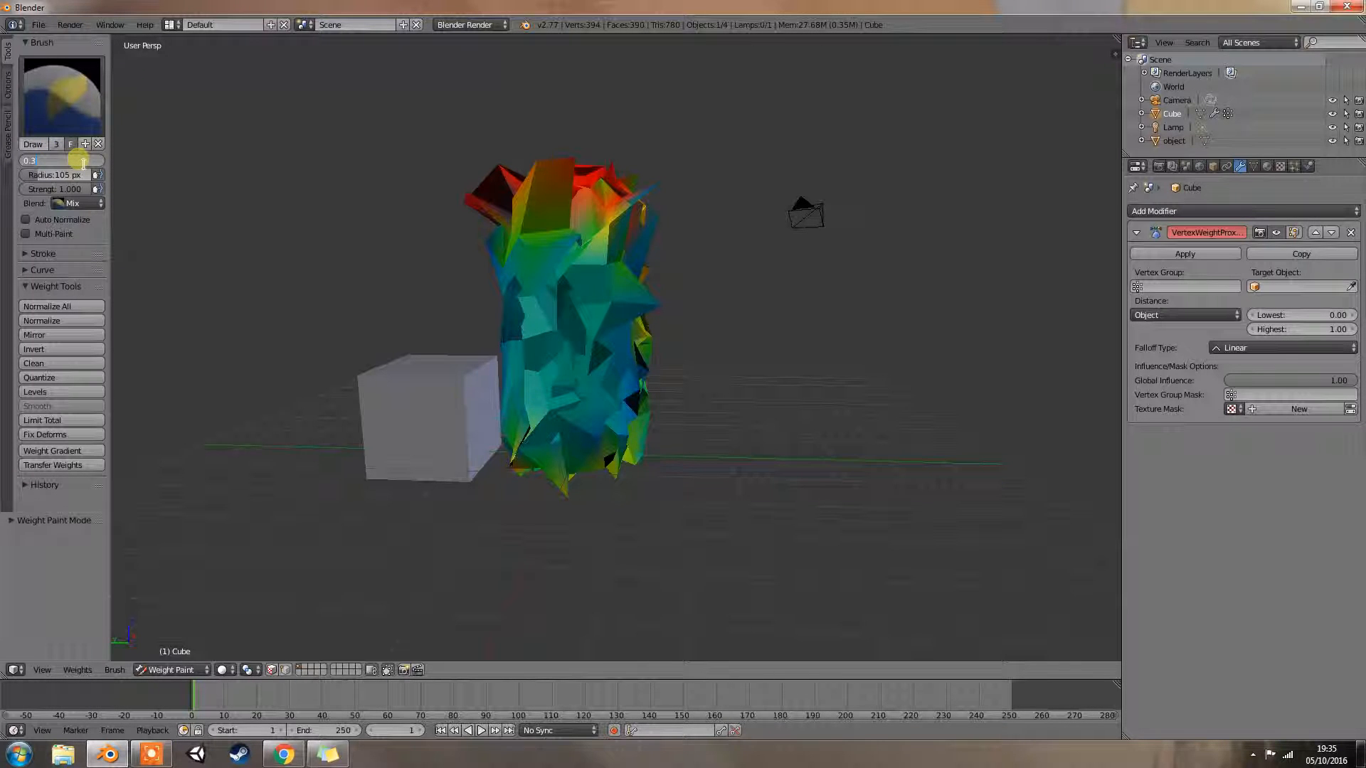
key("Return")
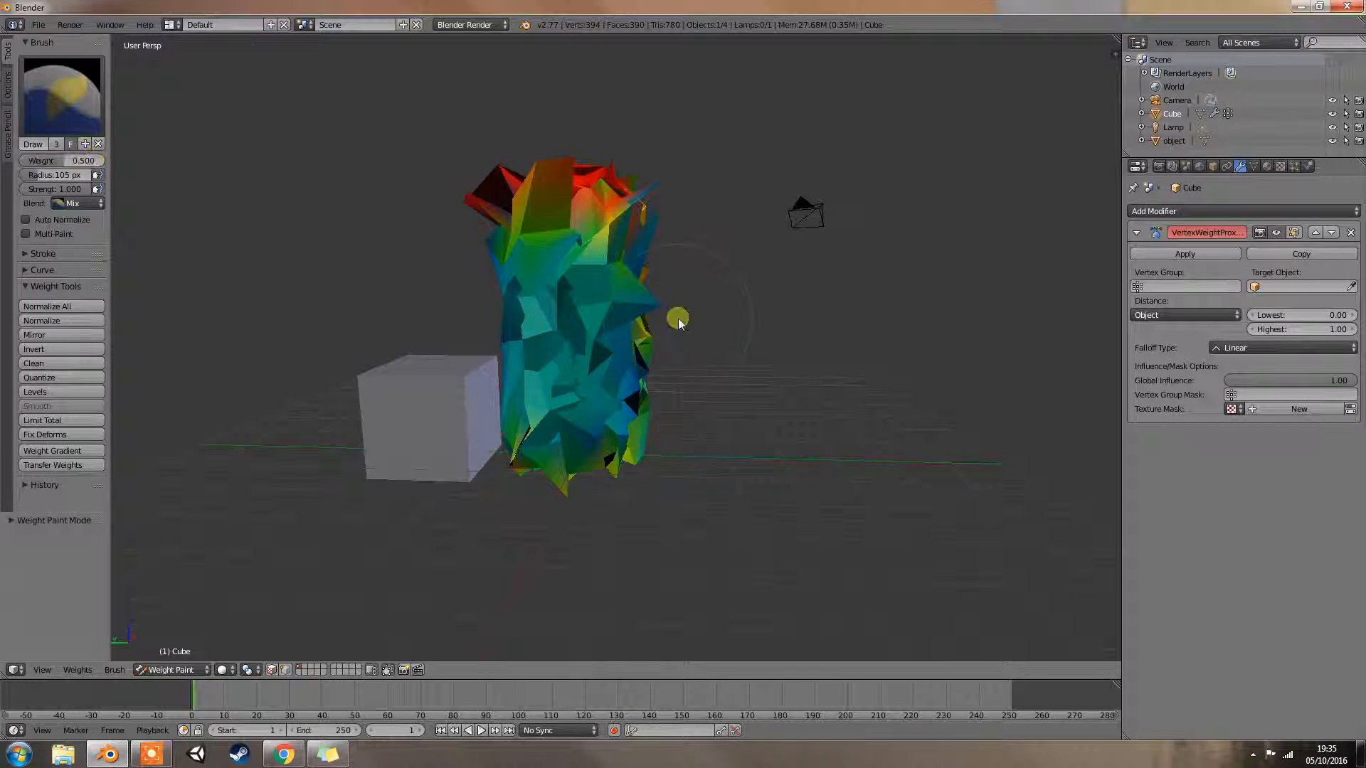
middle_click_drag(694, 321, 555, 335)
left_click_drag(603, 273, 604, 313)
Set the brush weight to 0.7 and paint the remaining unpainted side of the spiky mesh.
left_click(82, 162)
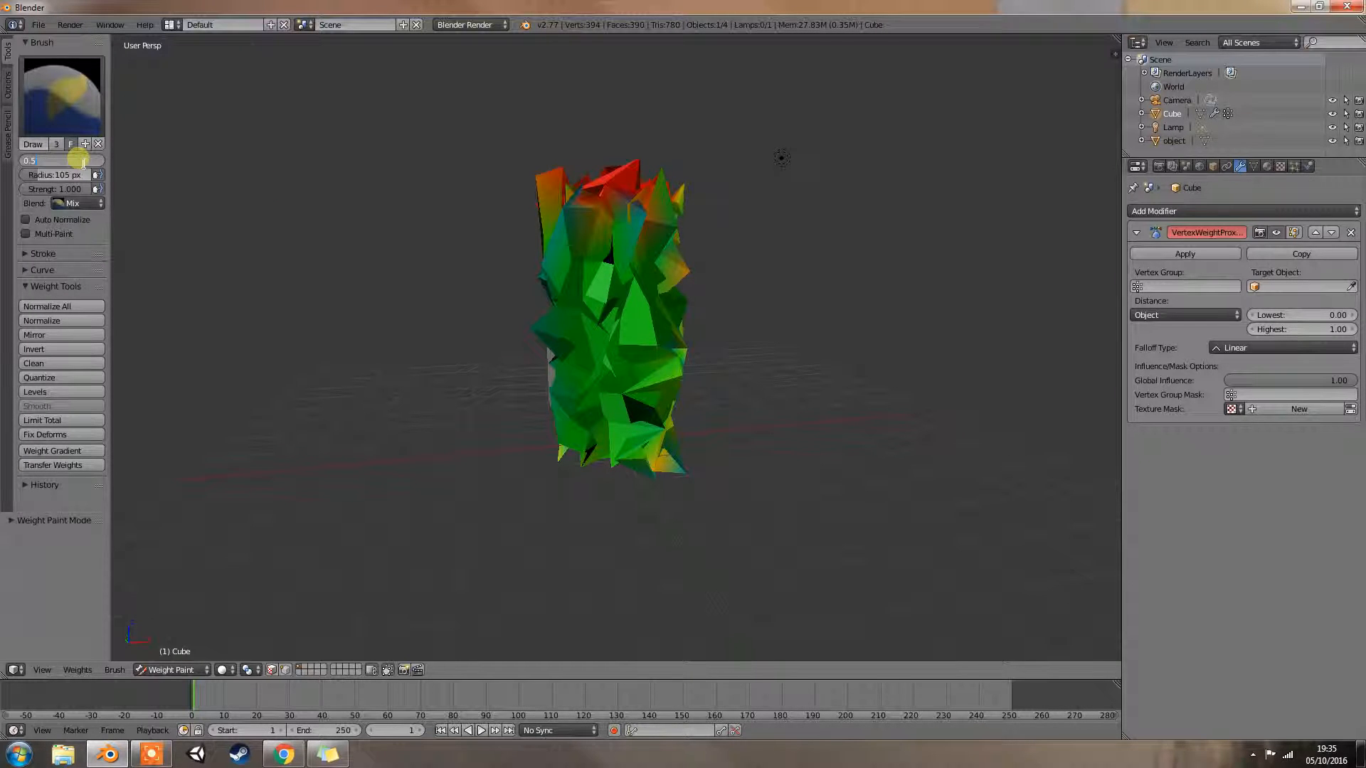
type("0.7")
key("Return")
middle_click_drag(769, 328, 680, 326)
mouse_move(680, 326)
left_mouse_down()
mouse_move(662, 242)
mouse_move(694, 323)
left_mouse_up()
Set the brush weight to 0.9 and paint the top of the spiky mesh.
left_click(72, 161)
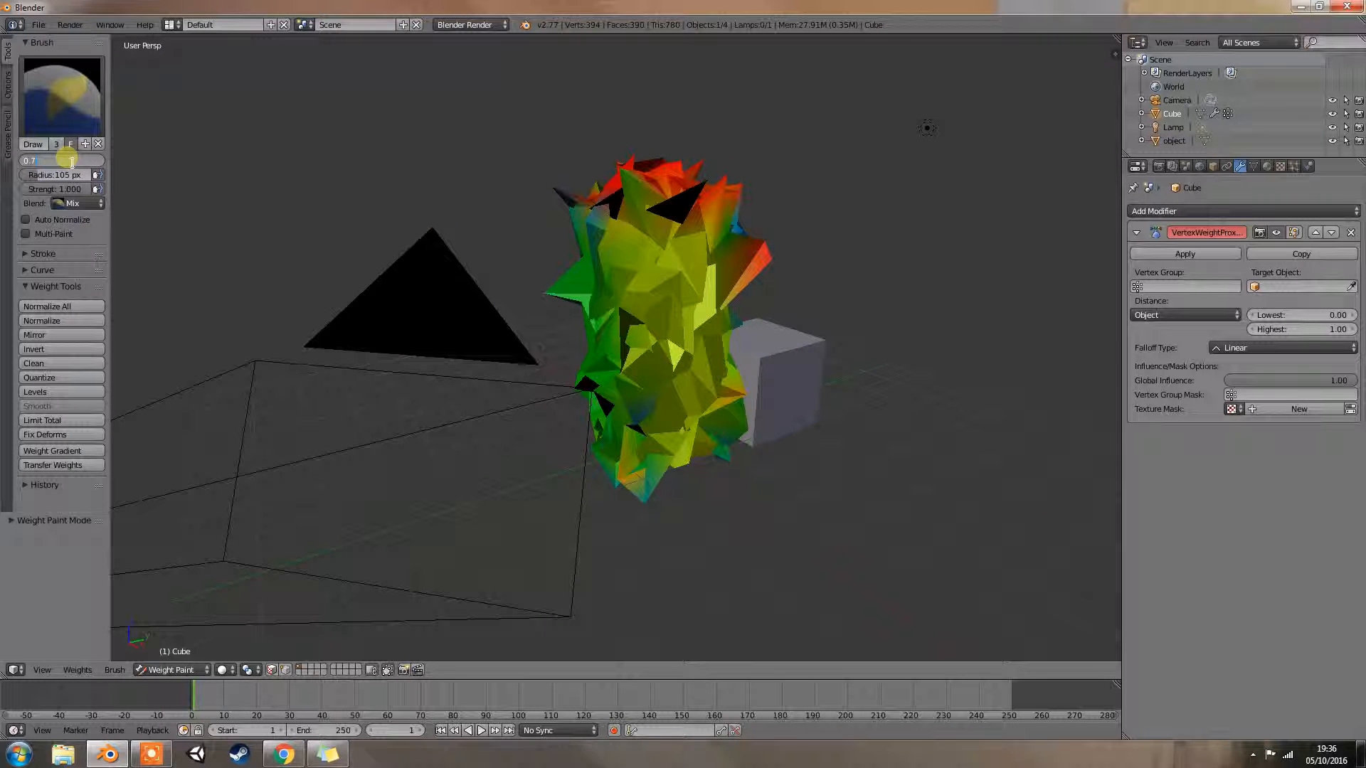
type("0.9")
key("Return")
middle_click_drag(432, 254, 659, 367)
mouse_move(659, 367)
left_mouse_down()
mouse_move(651, 349)
mouse_move(716, 350)
mouse_move(680, 320)
mouse_move(830, 431)
left_mouse_up()
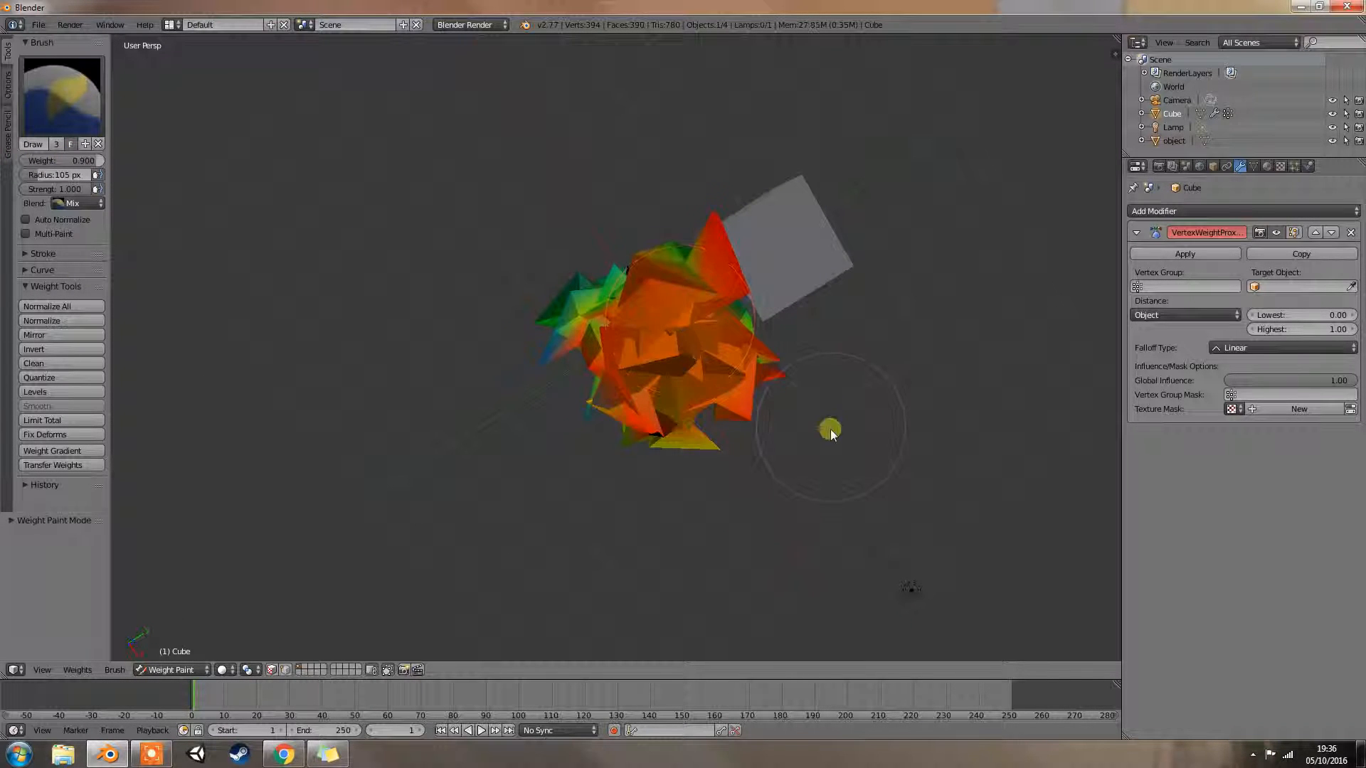
Set the brush weight to 1.0 and paint the lower end of the spiky mesh.
middle_click_drag(830, 429, 854, 190)
left_click_drag(88, 161, 124, 162)
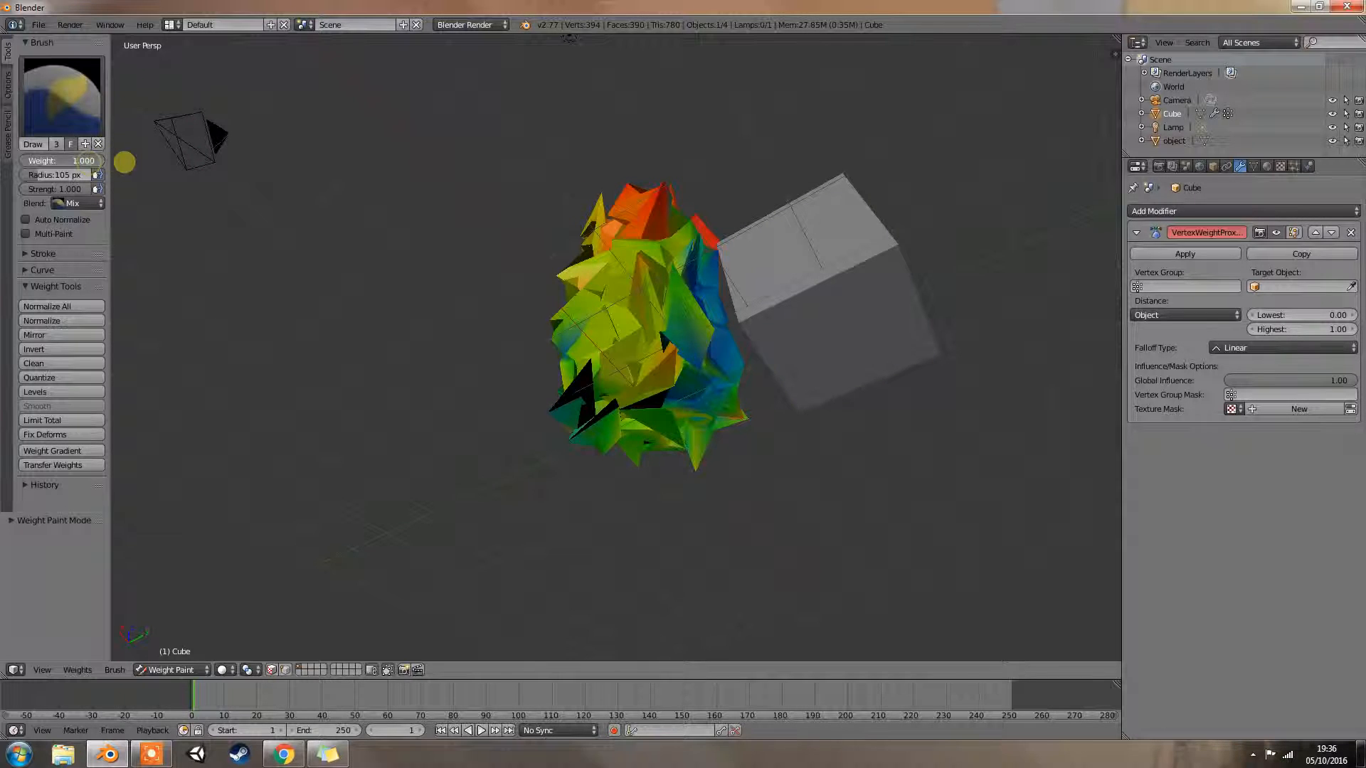
mouse_move(650, 423)
left_mouse_down()
mouse_move(635, 414)
mouse_move(673, 404)
left_mouse_up()
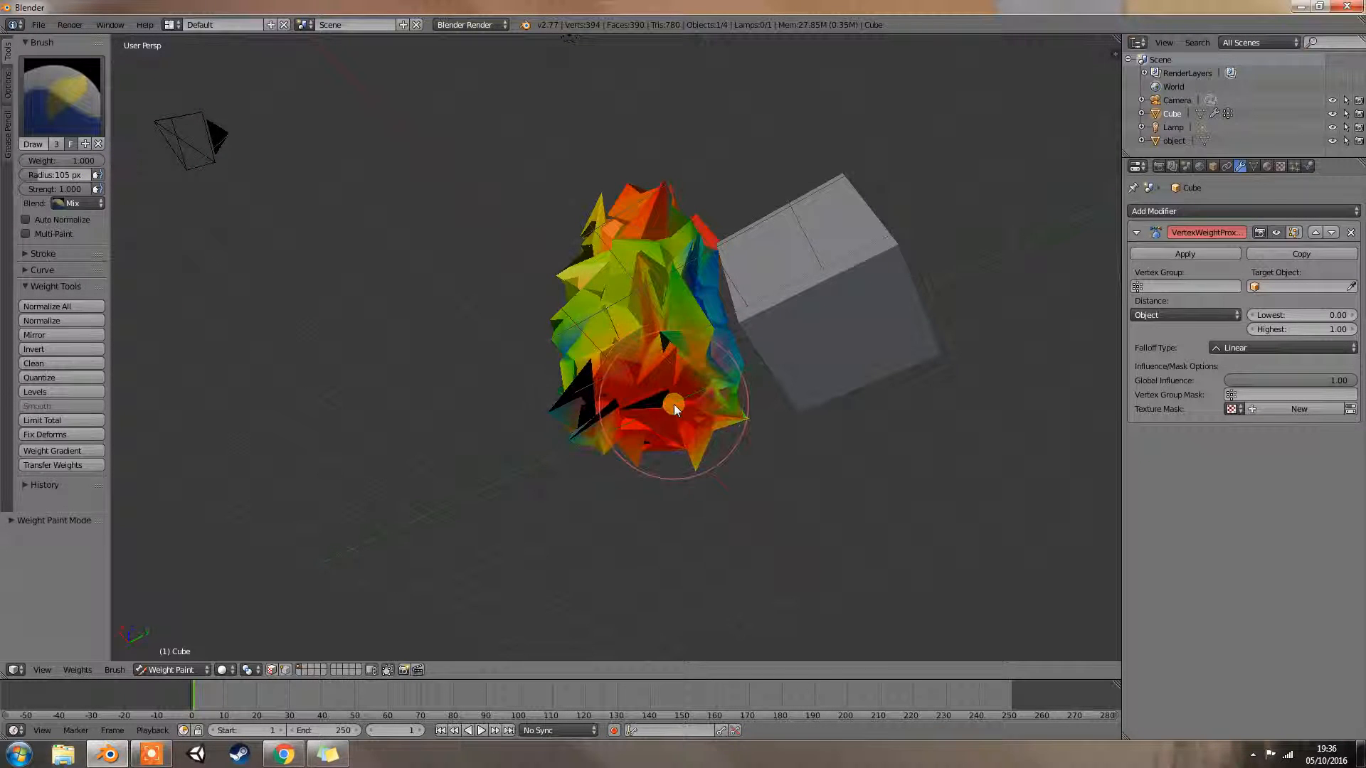
Examine the painted weights around the mesh and the vertex groups the modifier can use.
mouse_move(869, 467)
middle_mouse_down()
mouse_move(872, 494)
mouse_move(942, 576)
mouse_move(1076, 558)
mouse_move(302, 539)
mouse_move(278, 588)
mouse_move(561, 555)
mouse_move(489, 584)
mouse_move(399, 588)
mouse_move(387, 548)
middle_mouse_up()
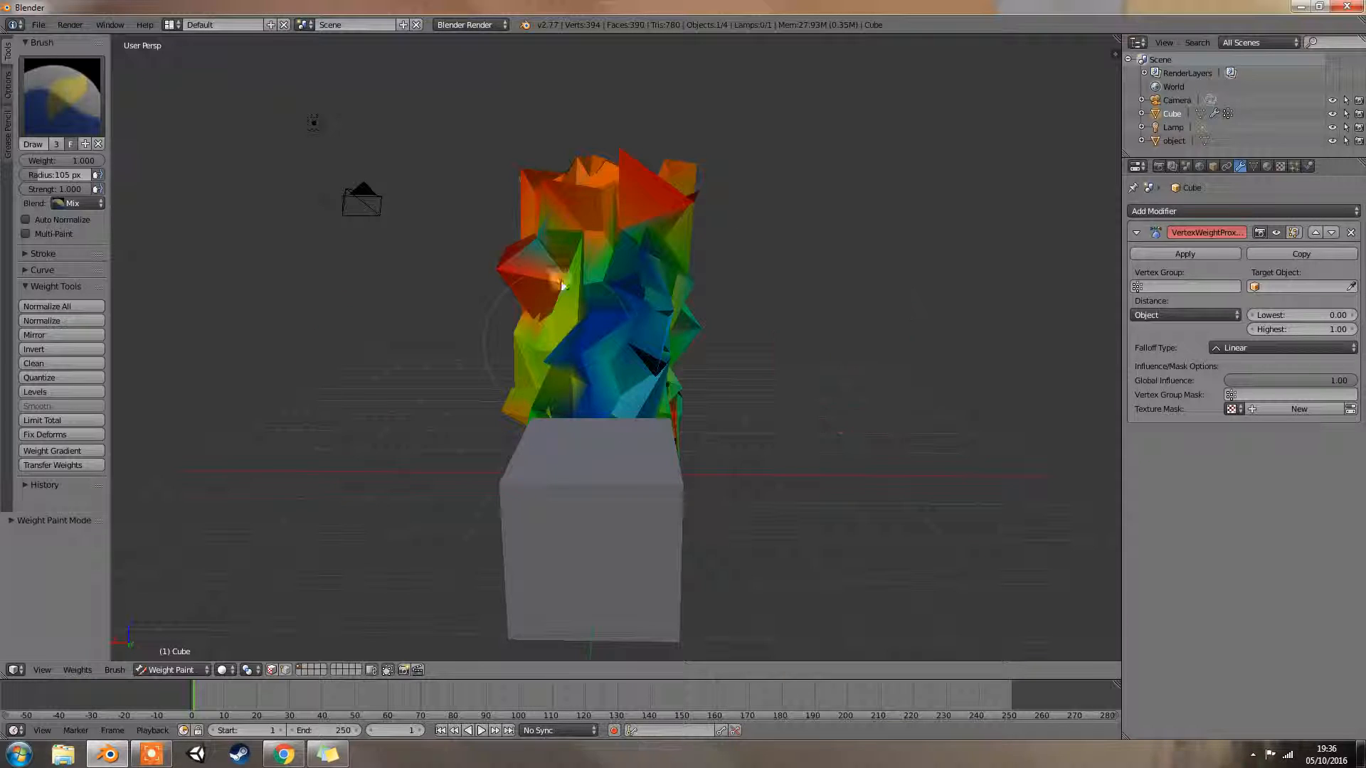
middle_click_drag(599, 367, 649, 327)
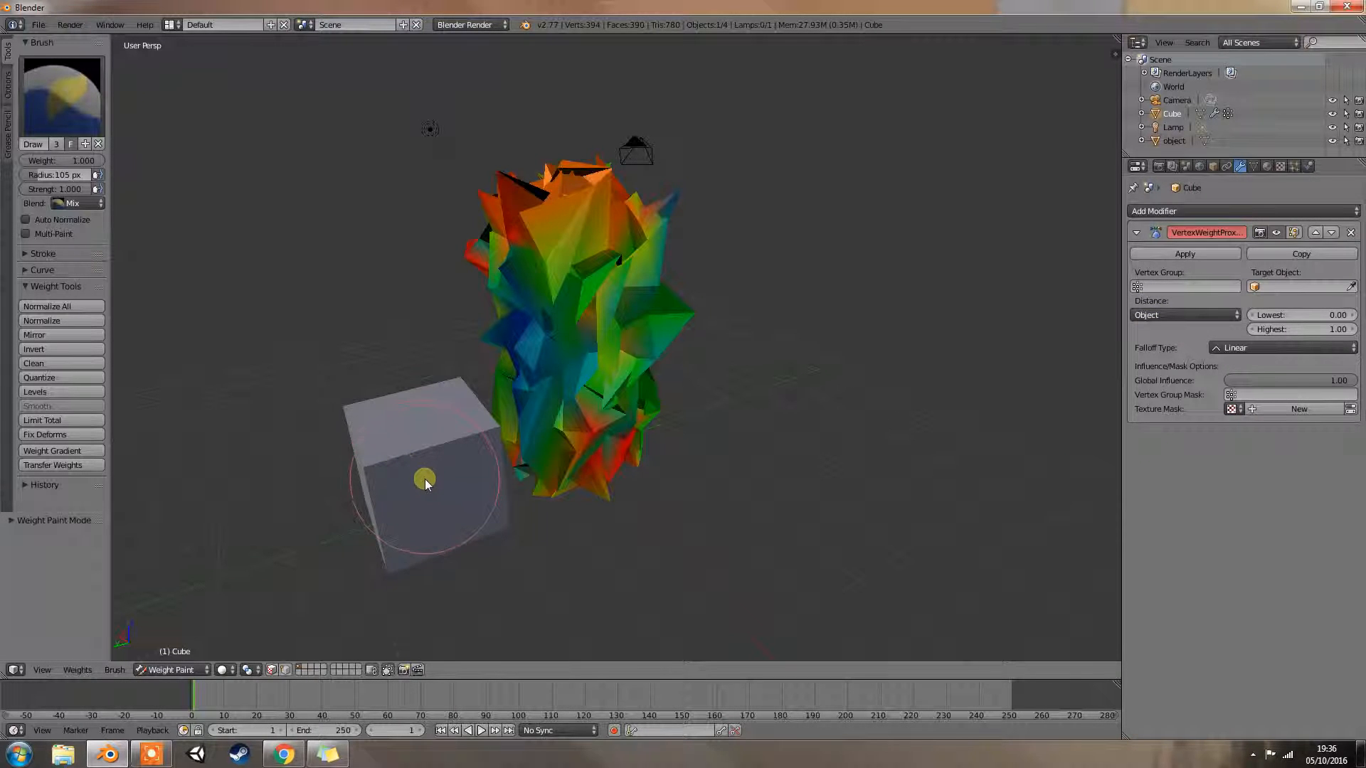
mouse_move(472, 479)
middle_mouse_down()
mouse_move(672, 510)
mouse_move(818, 497)
mouse_move(768, 479)
mouse_move(747, 451)
mouse_move(874, 454)
middle_mouse_up()
mouse_move(702, 395)
middle_mouse_down()
mouse_move(747, 406)
mouse_move(672, 394)
mouse_move(694, 398)
middle_mouse_up()
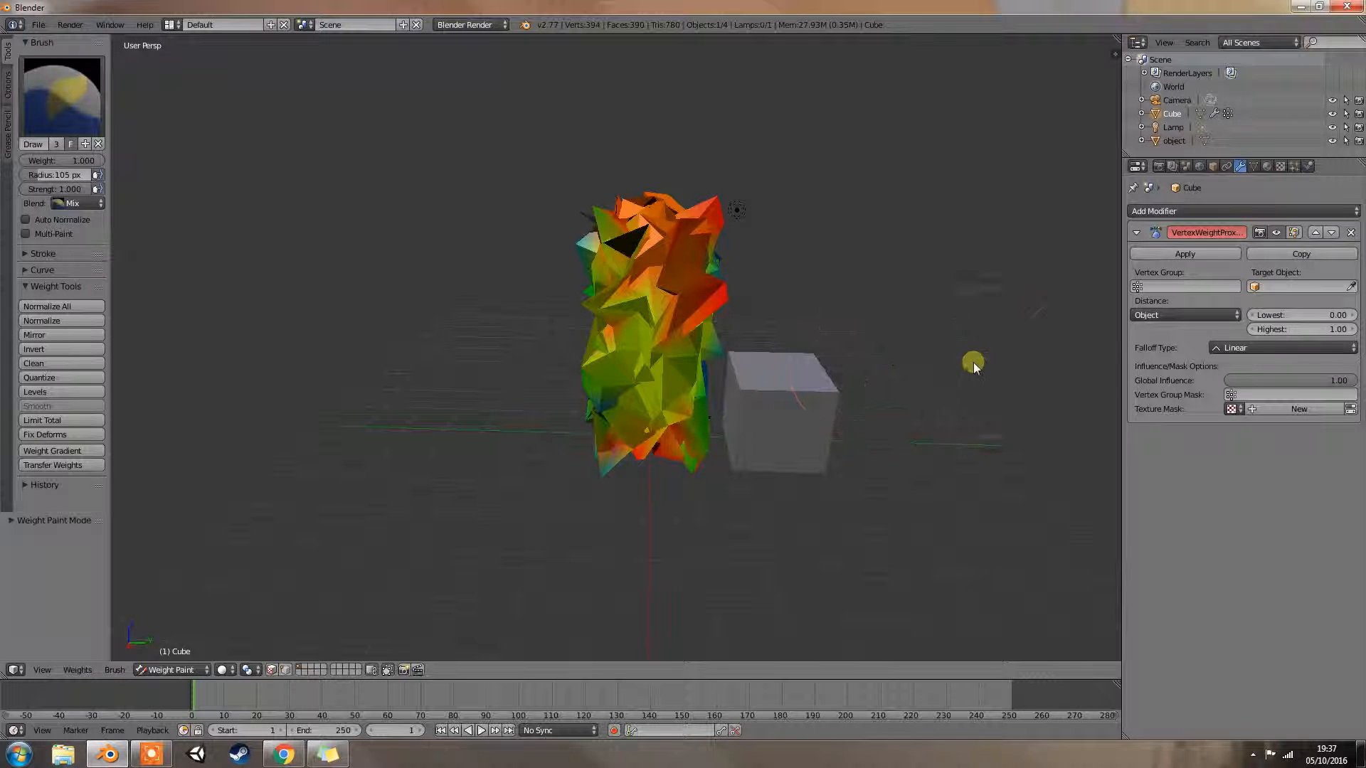
left_click(1138, 287)
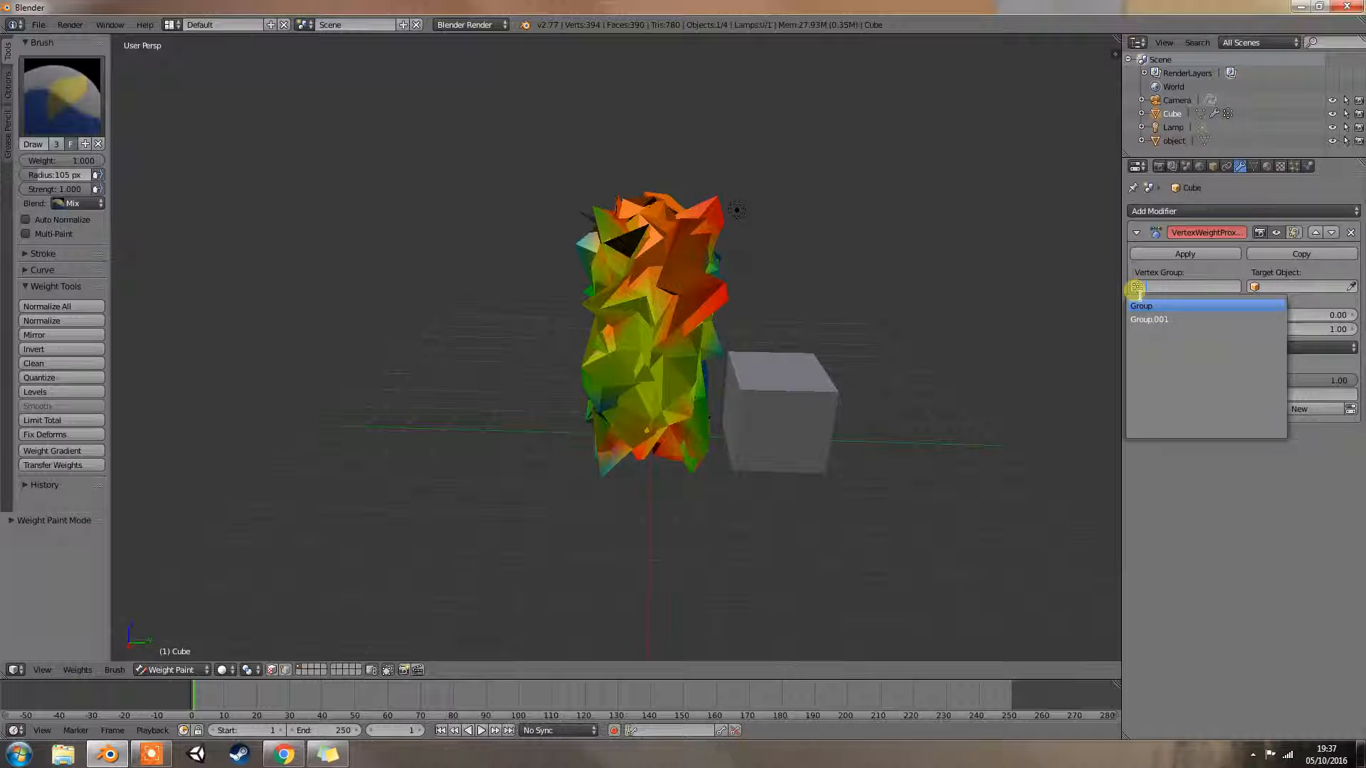
left_click(1147, 269)
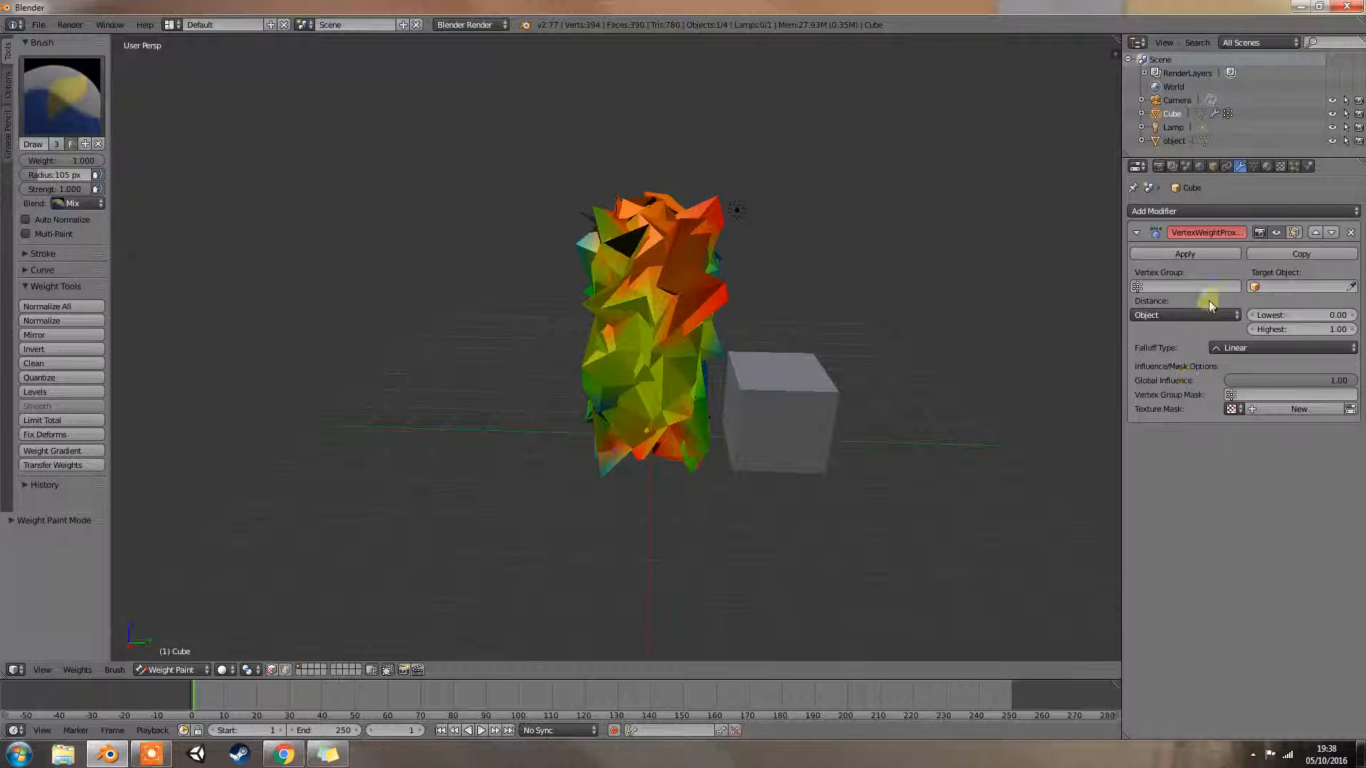
Set the modifier's target object to "object" and review the available falloff types.
left_click(1250, 286)
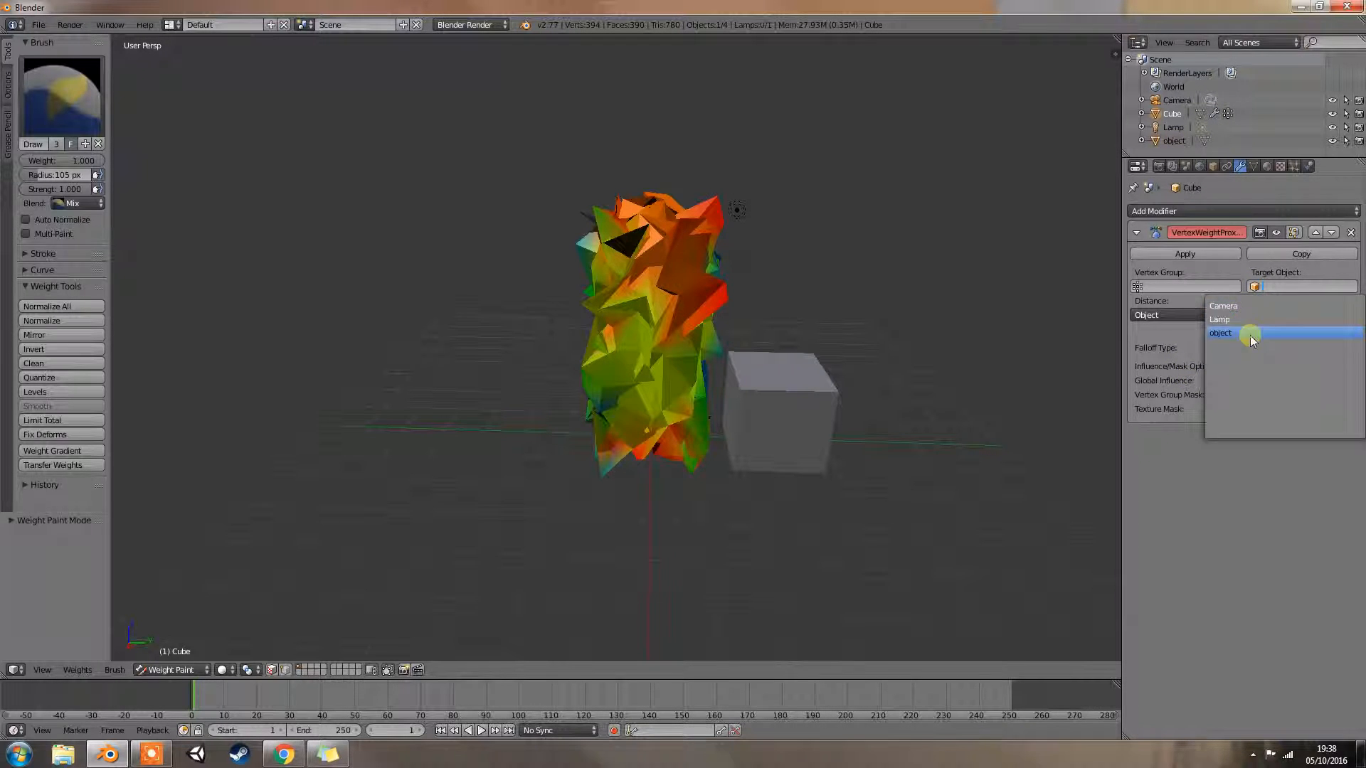
left_click(1238, 347)
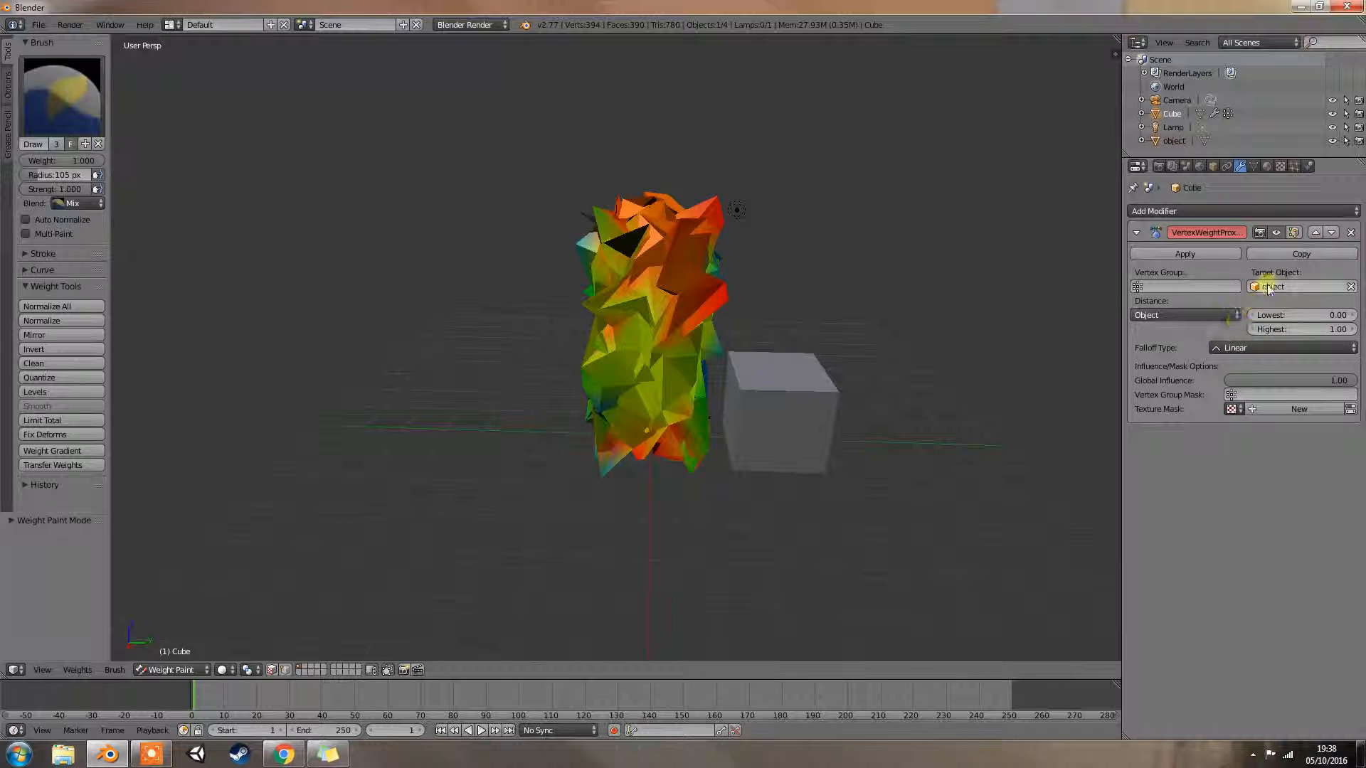
left_click(1218, 348)
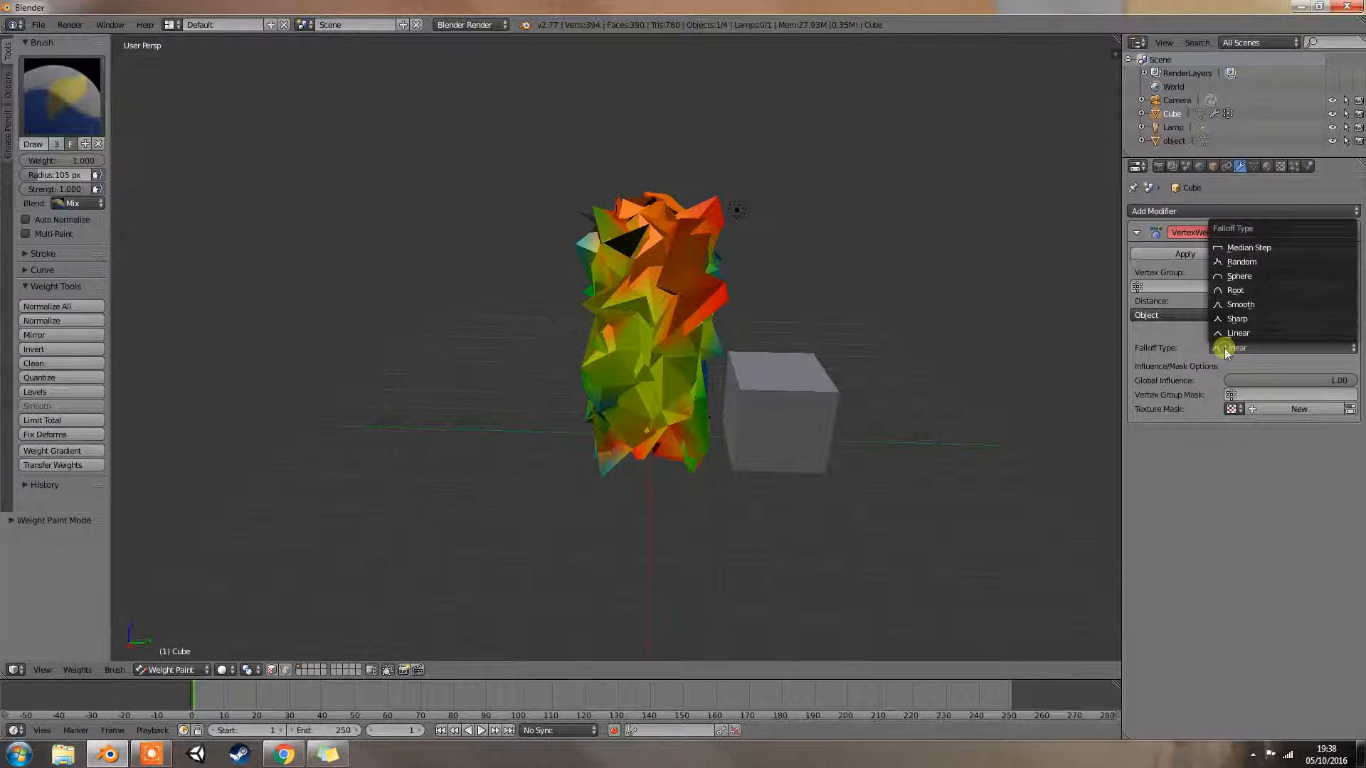
left_click(1209, 348)
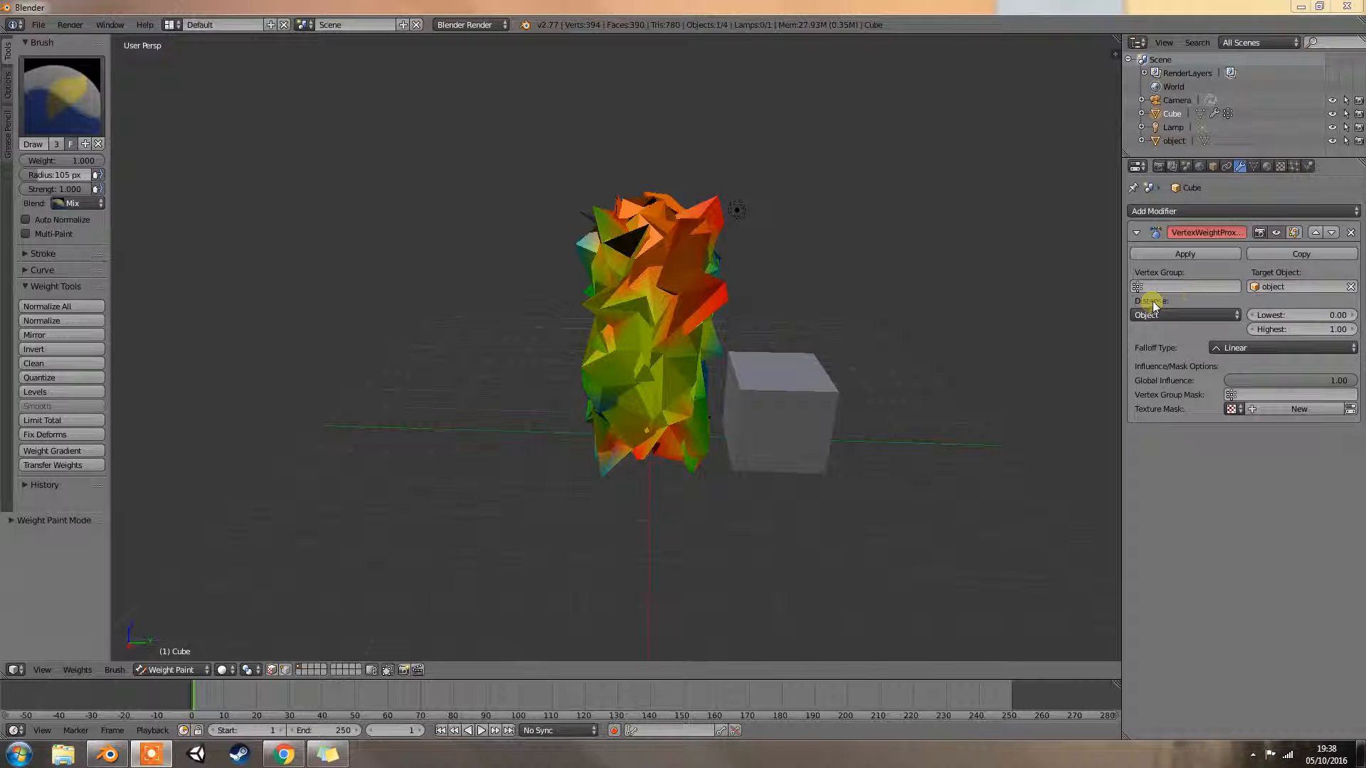
Set the modifier's distance mode to Geometry, computed from the nearest Vertex.
left_click(1190, 315)
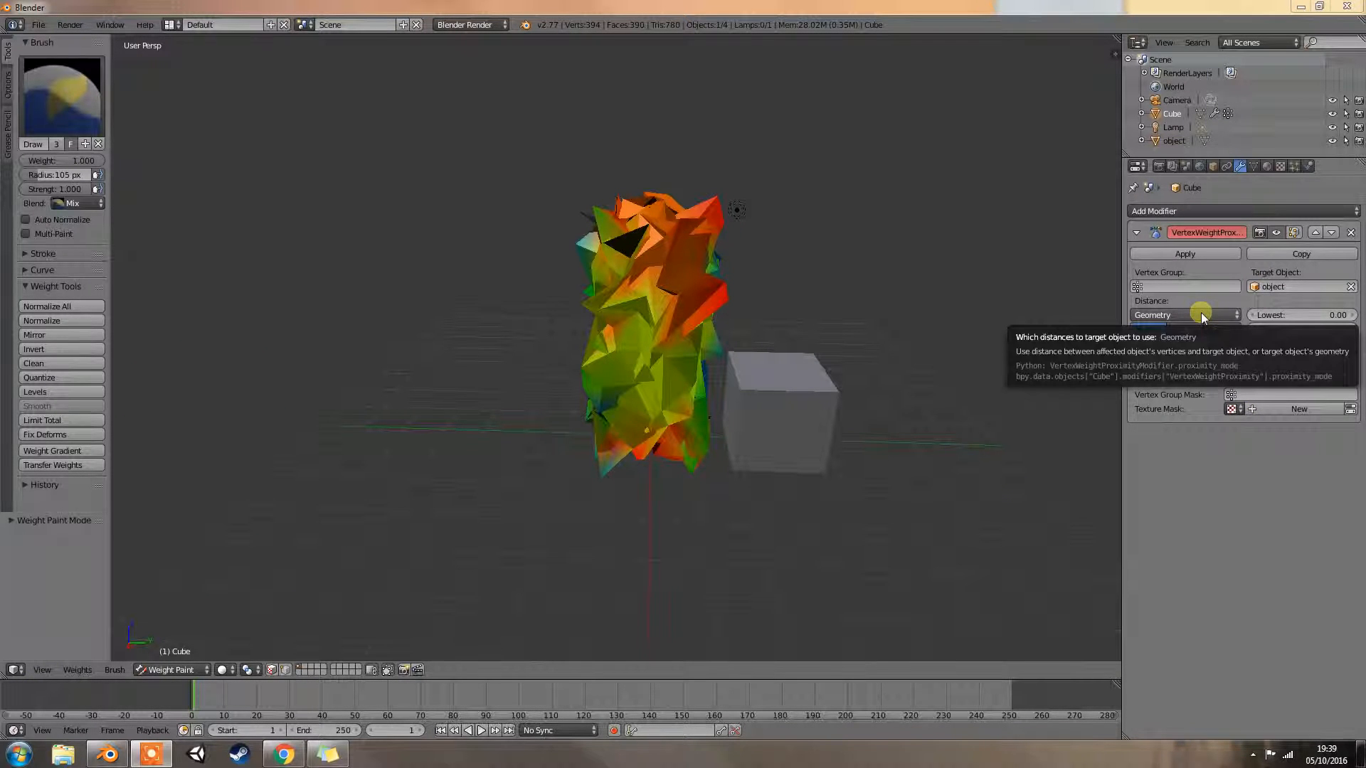
left_click(1211, 330)
left_click(1163, 329)
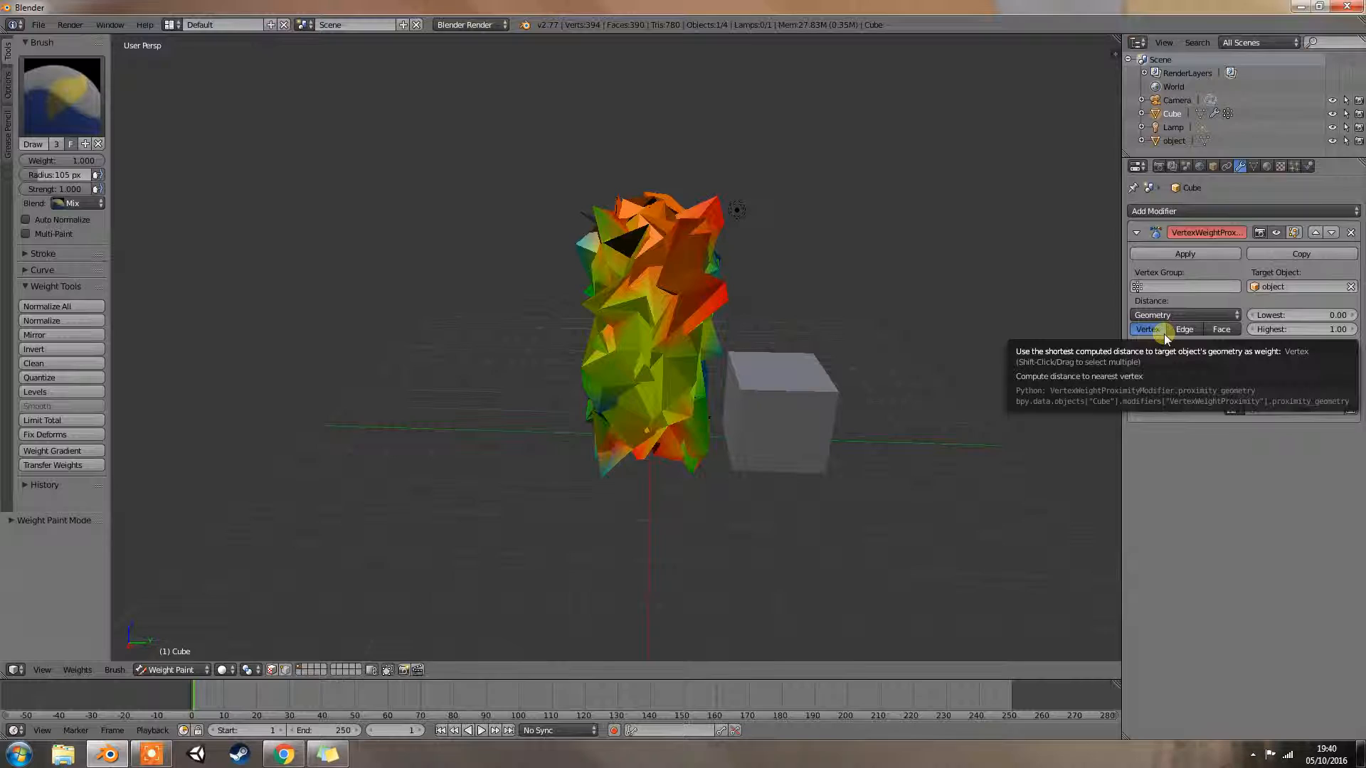
Try the Edge and Face geometry options and return the distance computation to Vertex.
left_click(1192, 328)
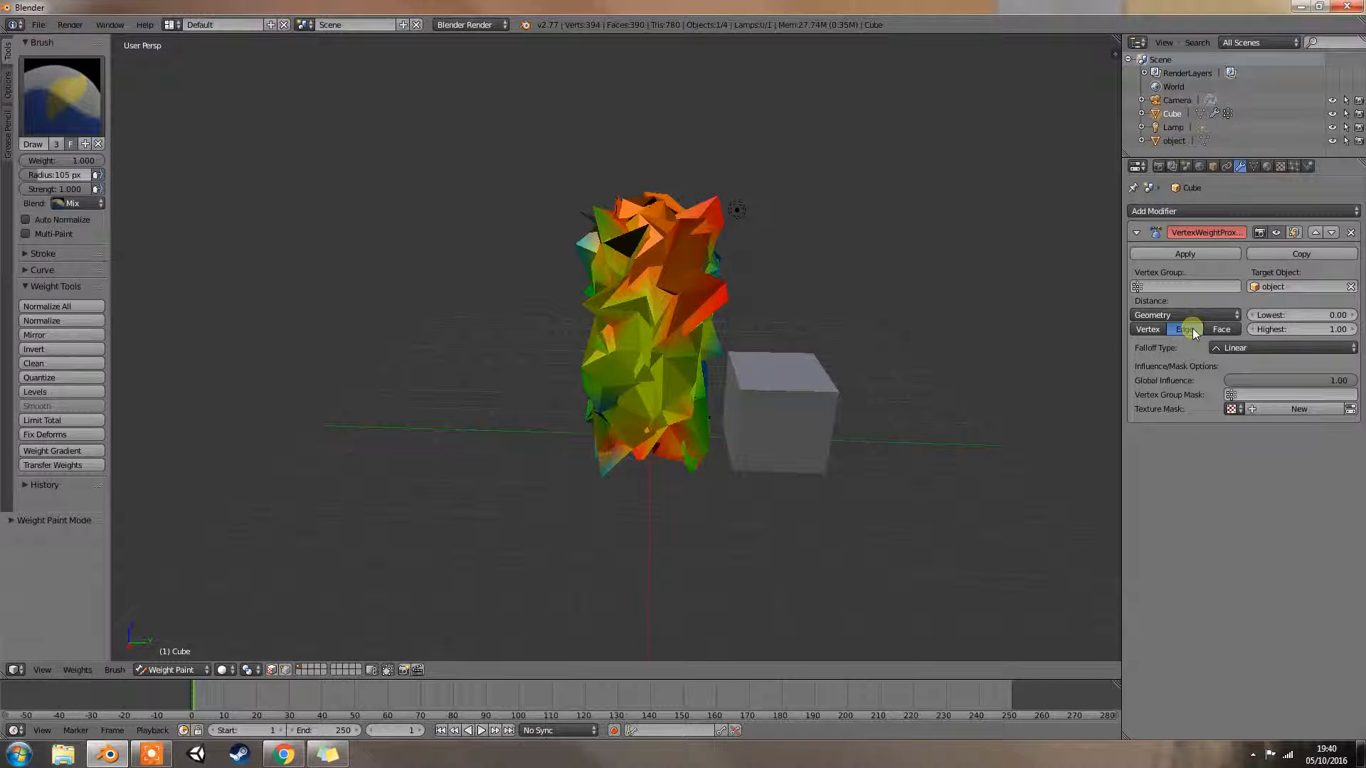
left_click(1222, 331)
right_click(1181, 331)
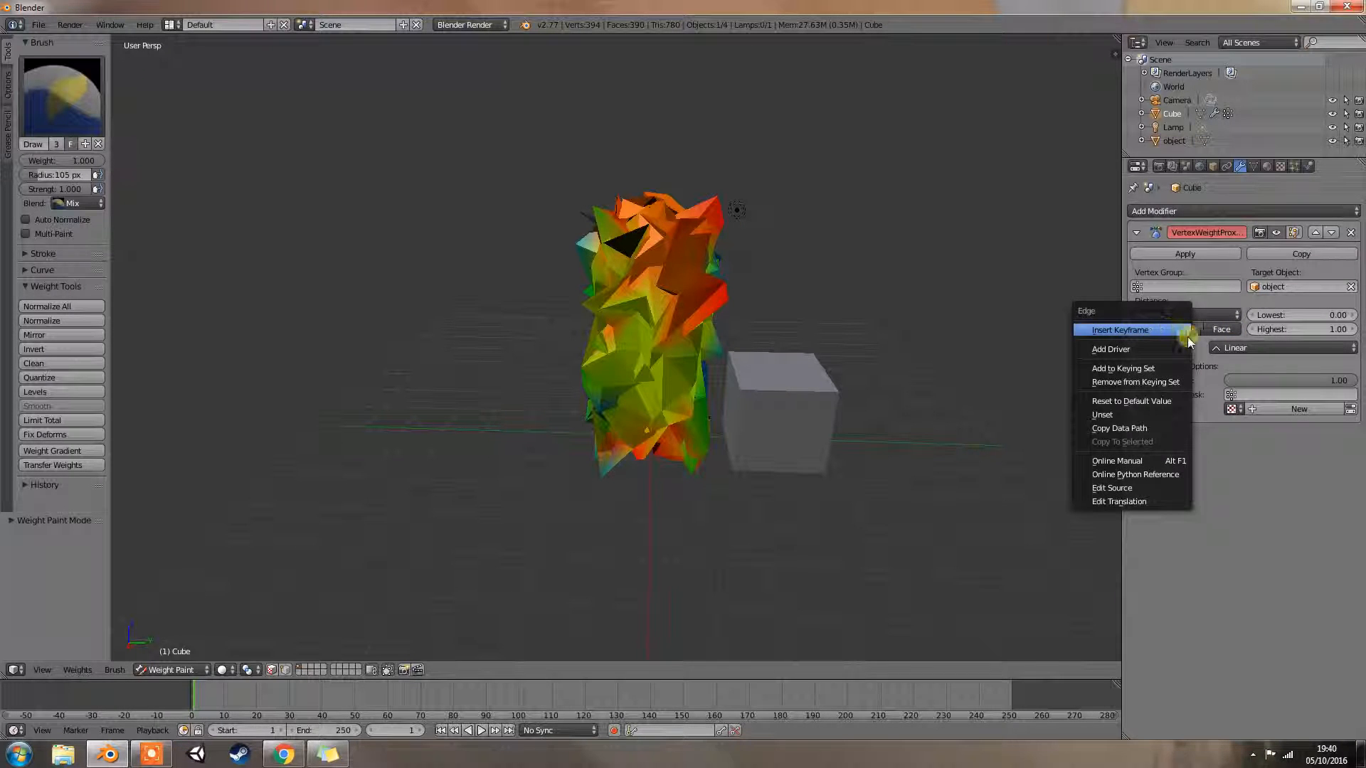
left_click(1198, 330)
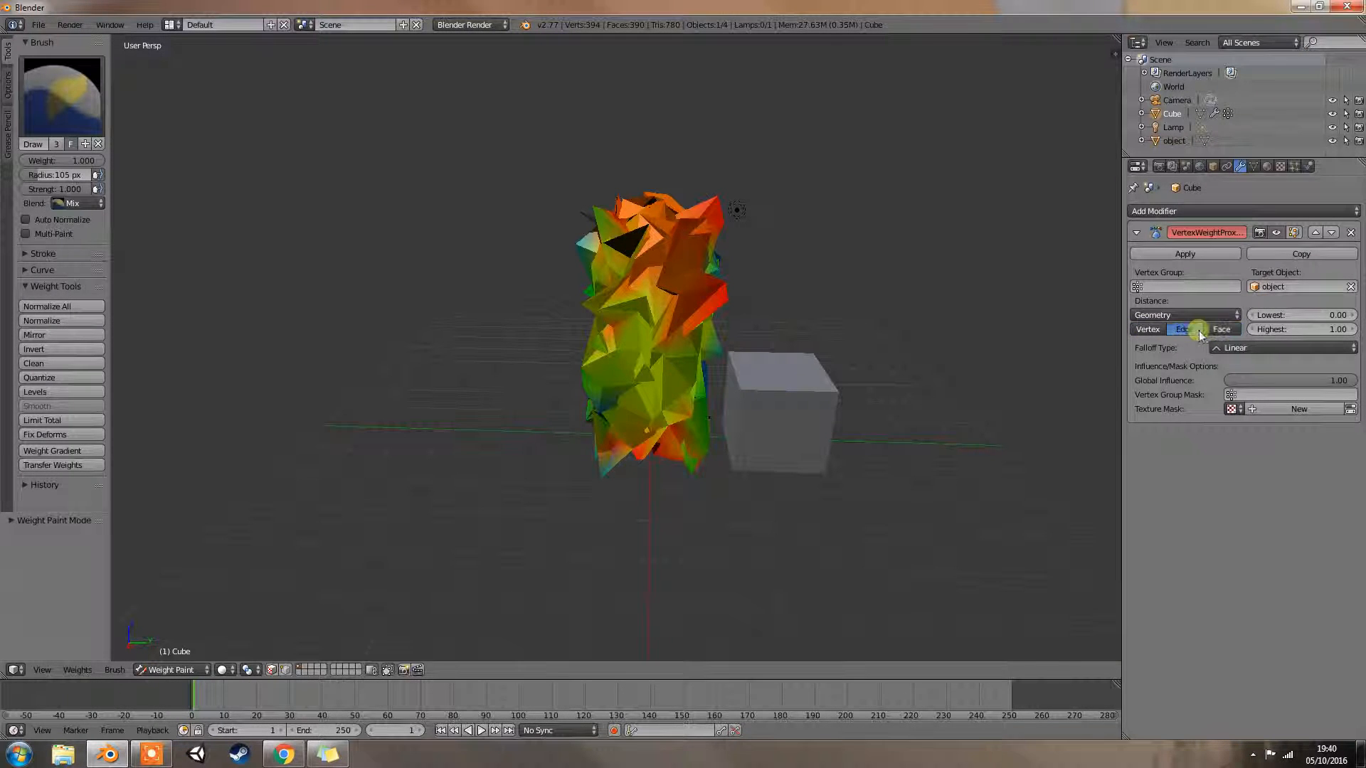
left_click(1149, 330)
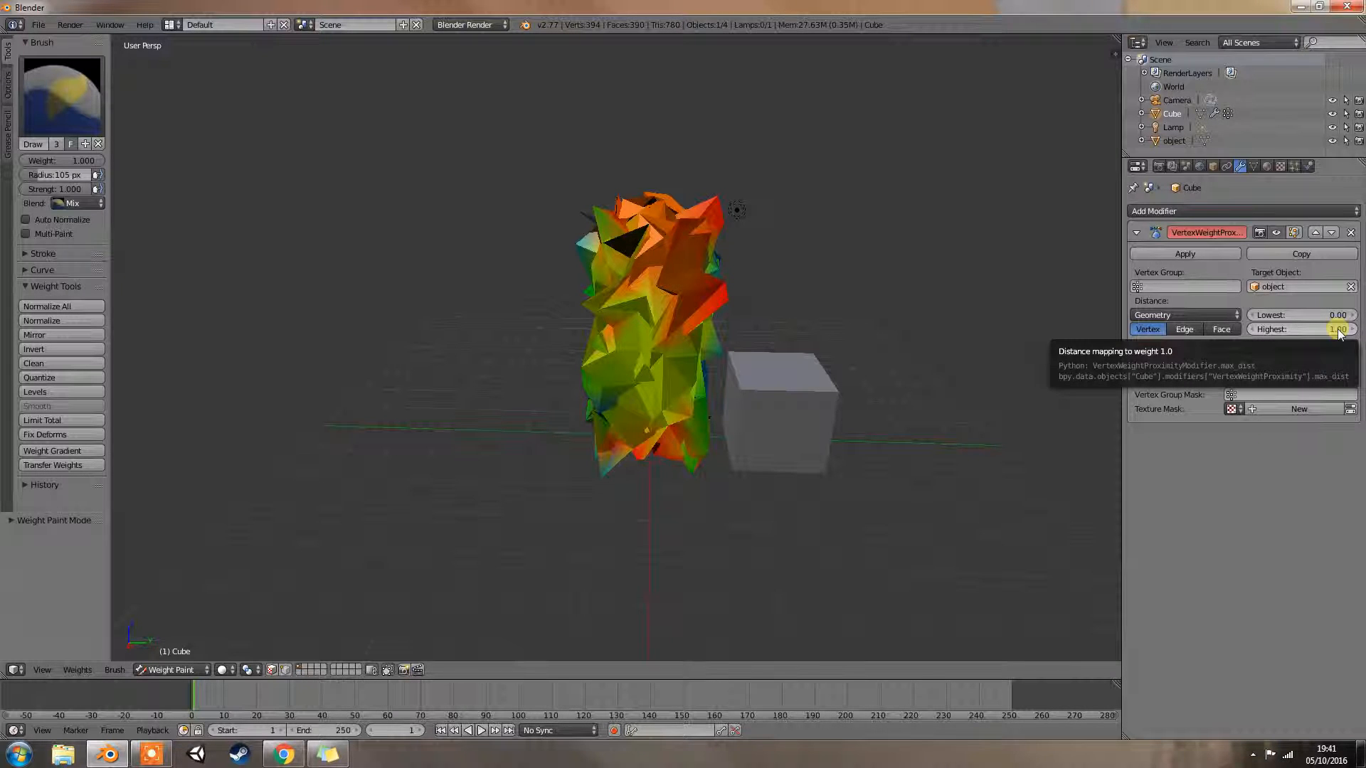
Try different lowest and highest distances in the modifier and return the highest distance to 1.
left_click(1307, 315)
type("15.2")
key("Return")
left_click_drag(56, 313, 6, 314)
left_click_drag(1293, 330, 1218, 310)
left_click(1295, 328)
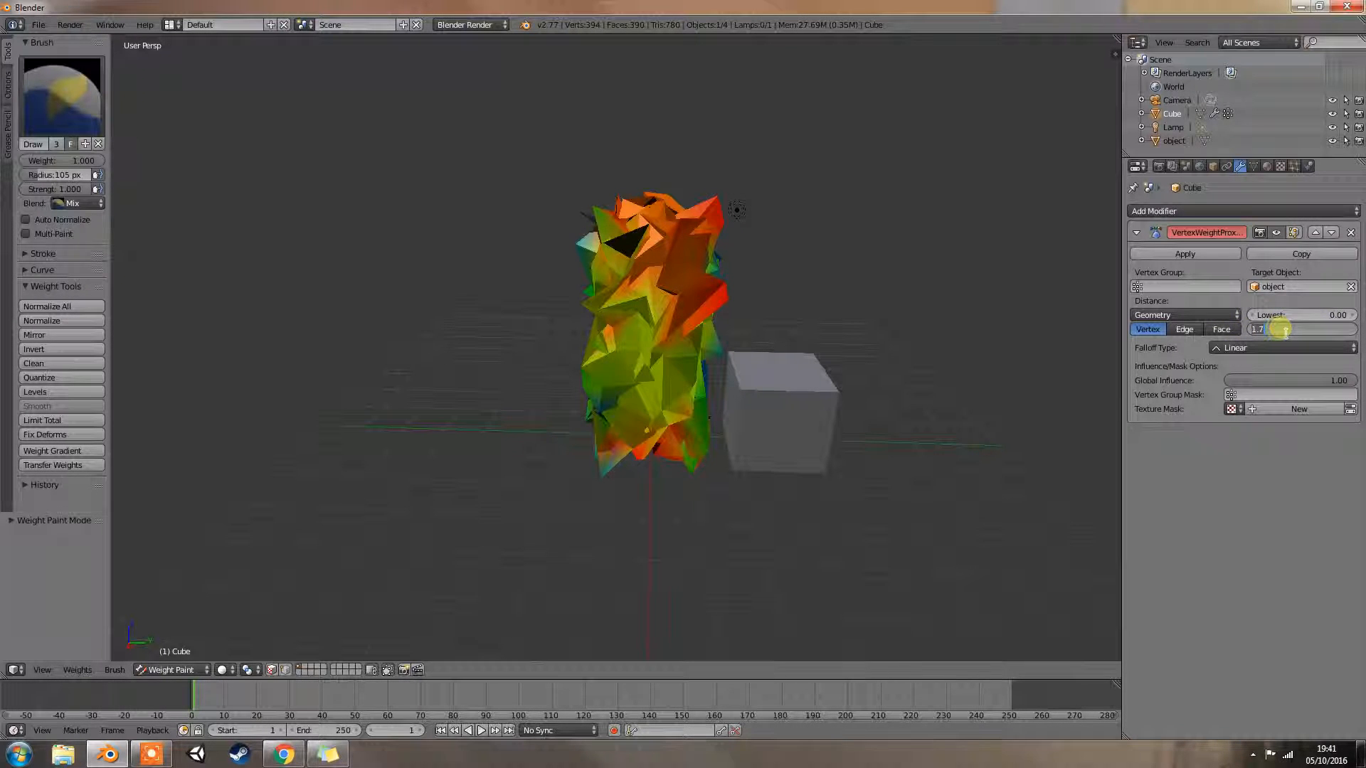
type("1")
key("Return")
Review the falloff types while keeping Linear, and set the modifier's distance mode to Object.
left_click(1284, 343)
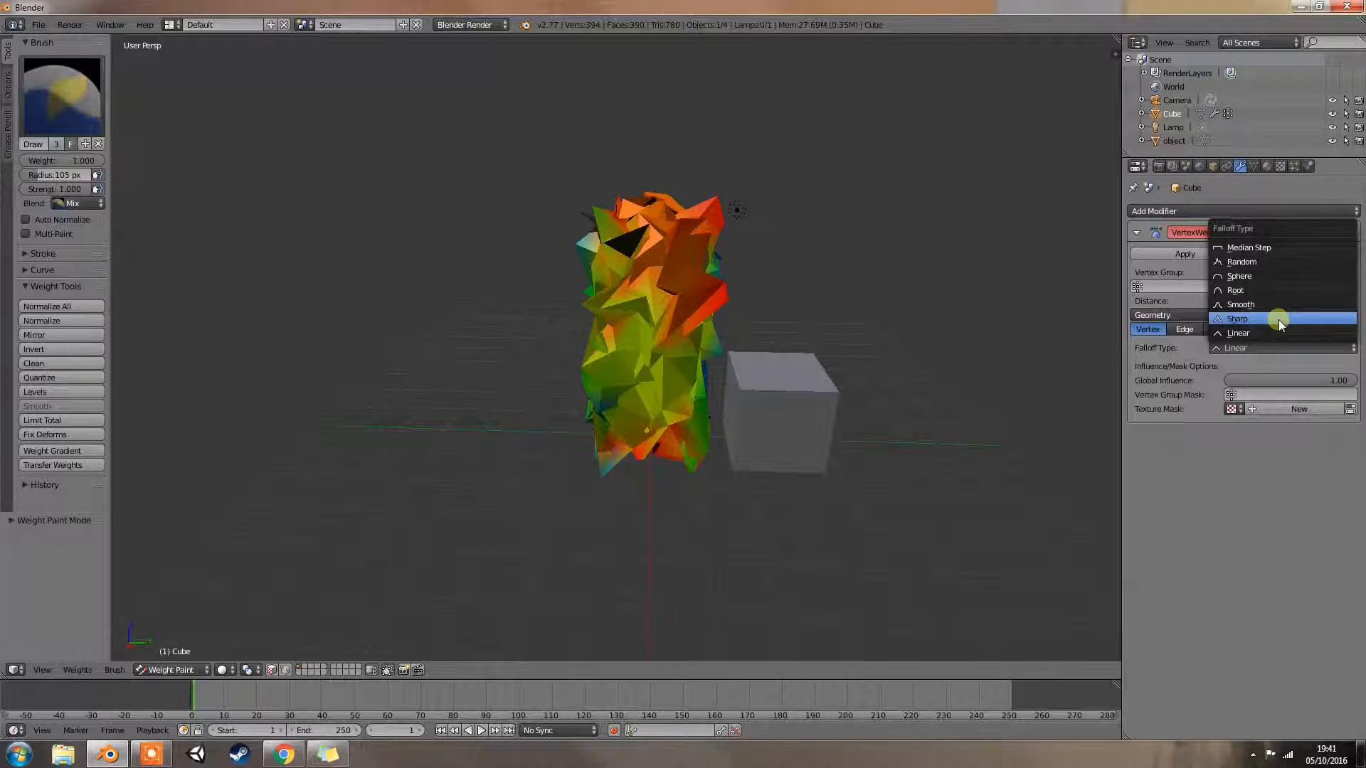
left_click(1241, 333)
left_click(1166, 314)
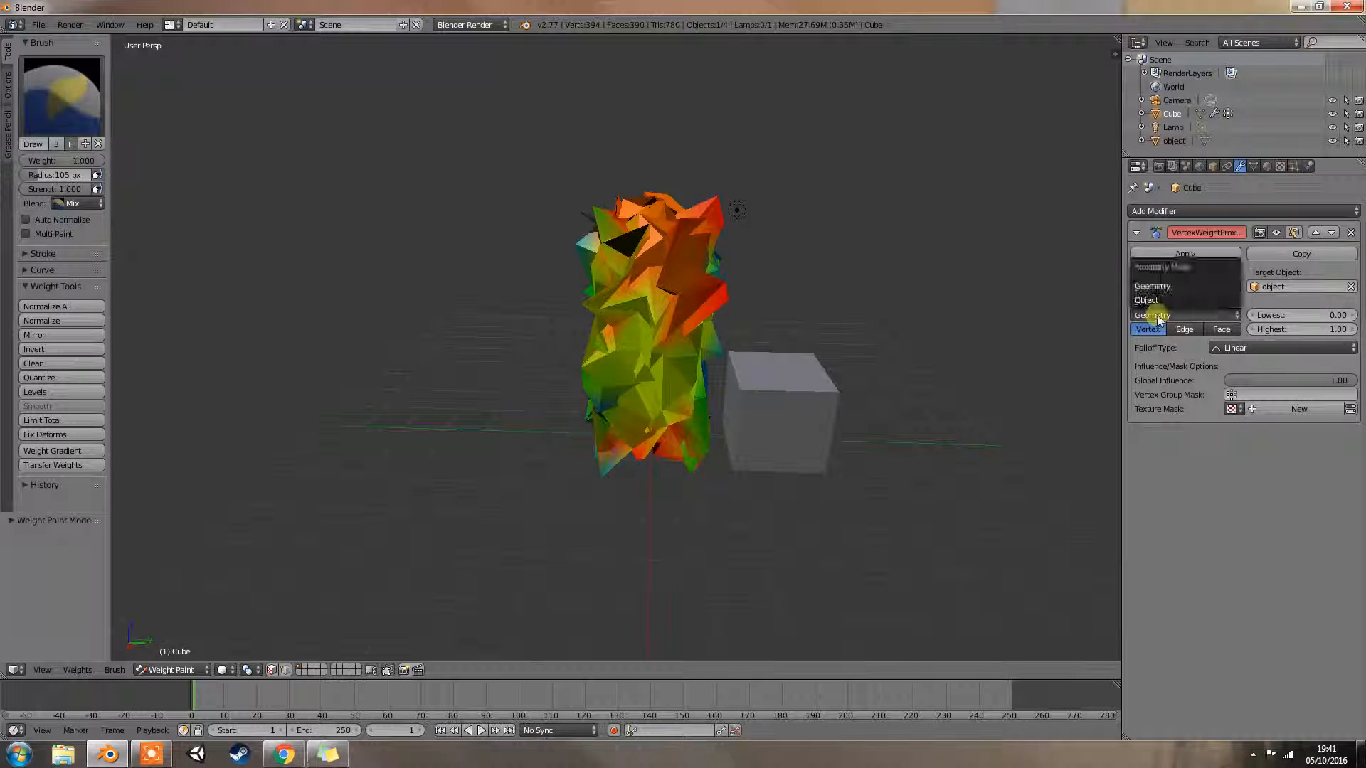
left_click(1159, 300)
left_click(1268, 348)
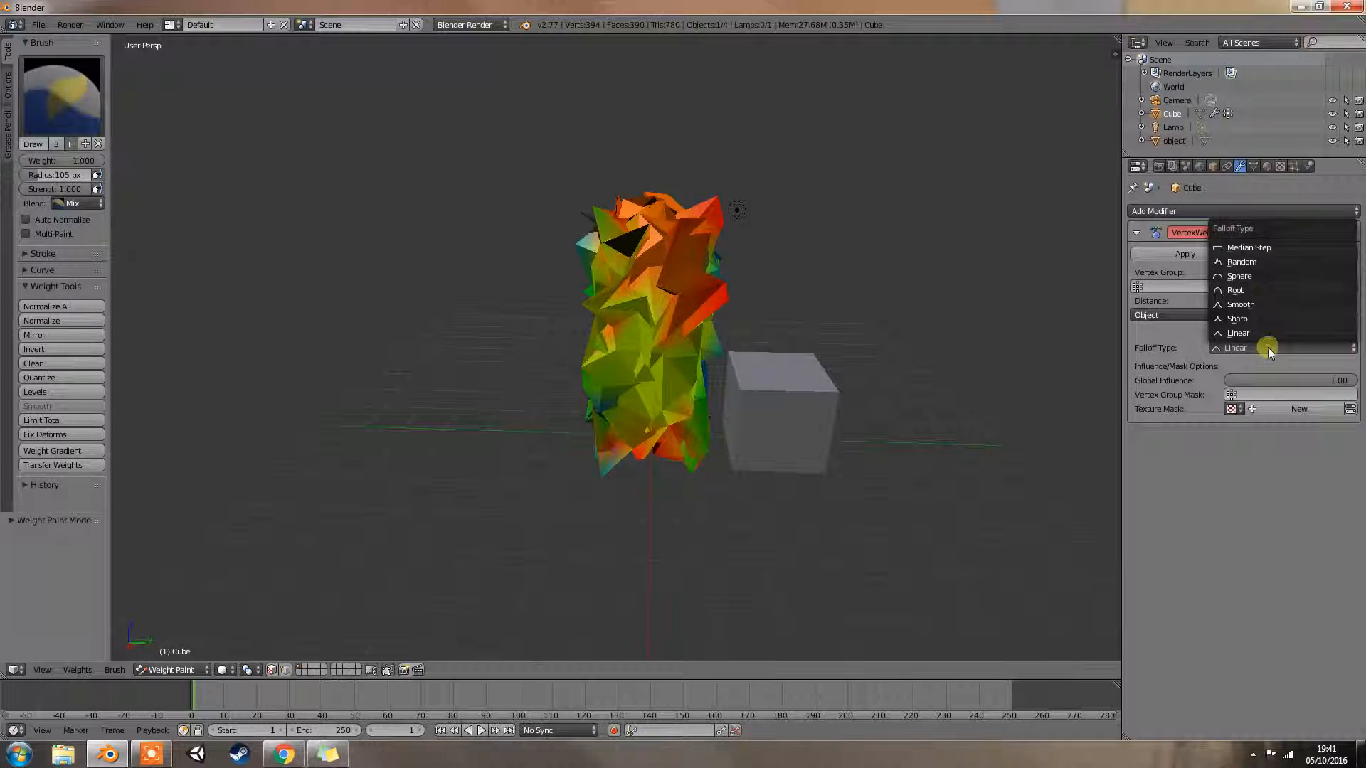
left_click(1268, 347)
left_click(1278, 346)
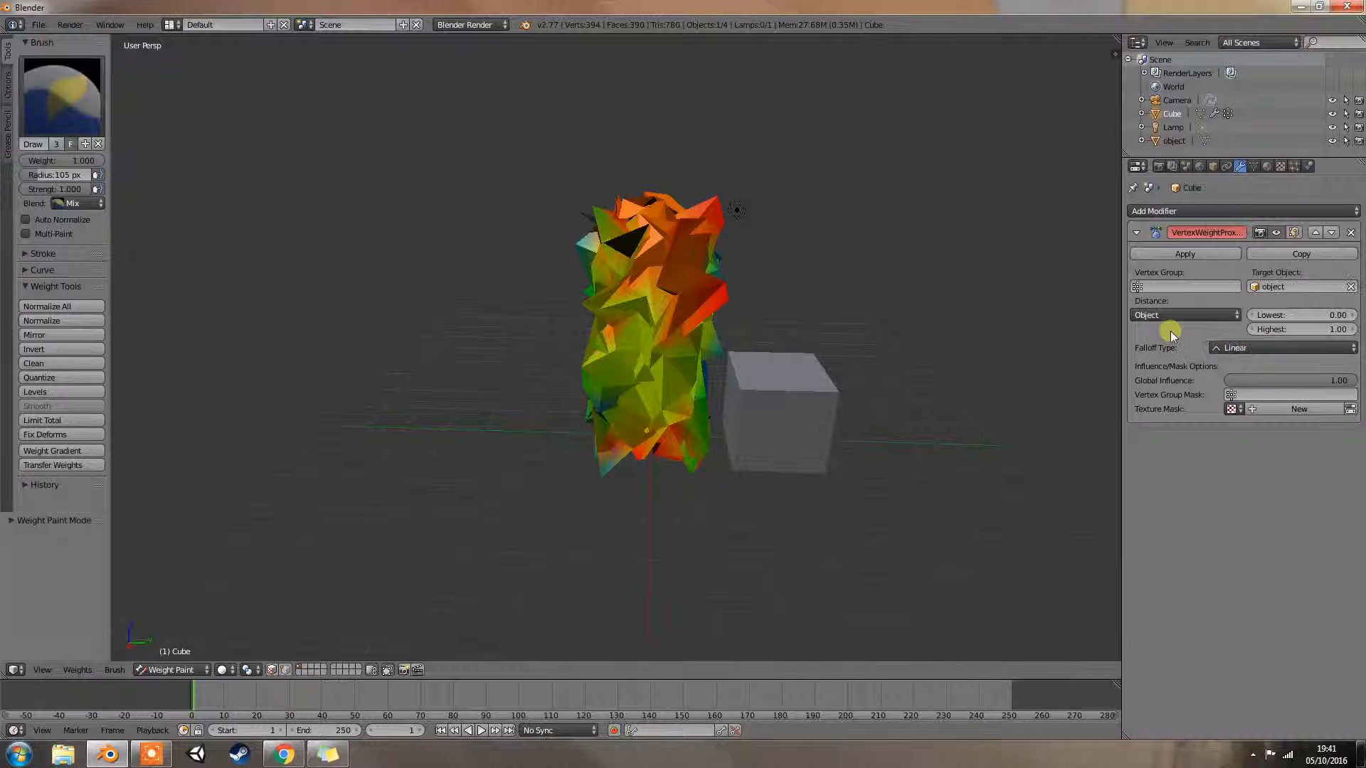
Try assigning the vertex group "Group" to the modifier, review the falloff types, and clear the vertex group.
left_click(1137, 288)
left_click(1156, 313)
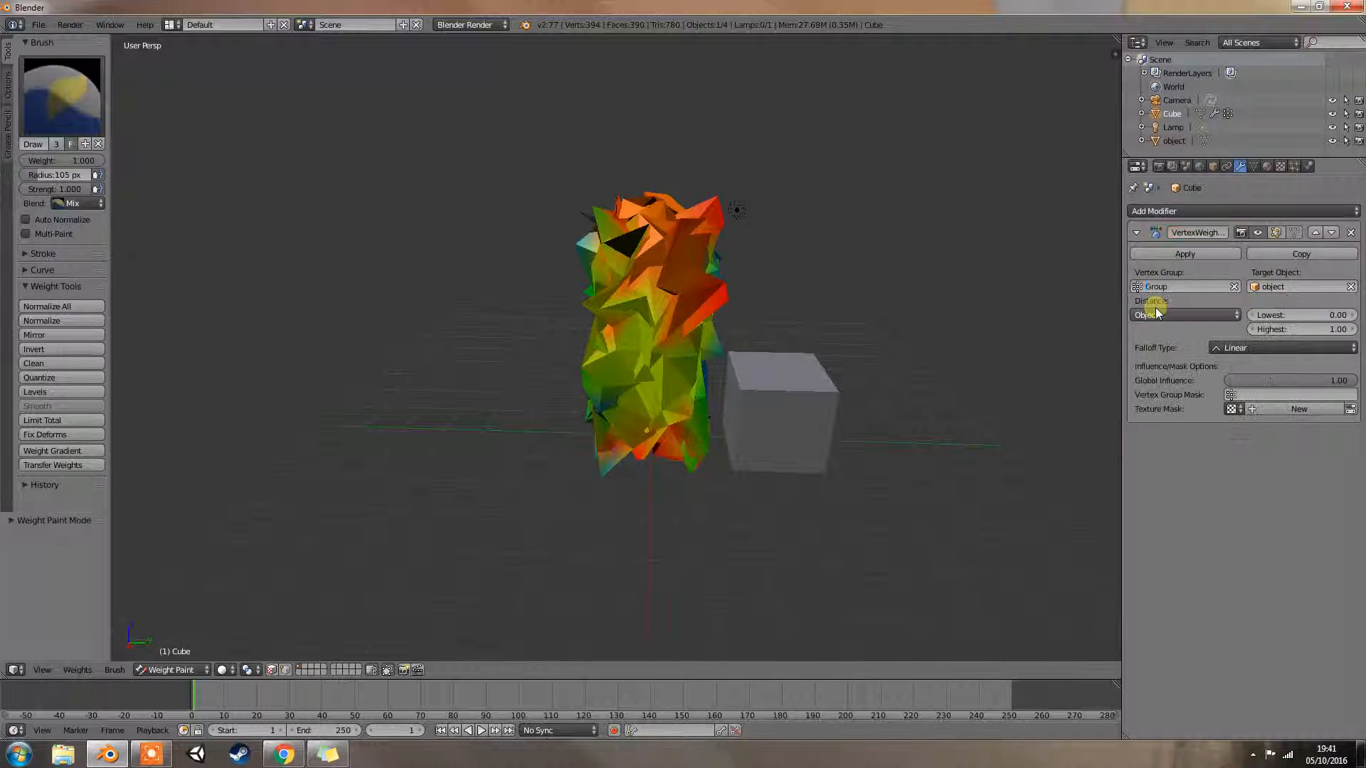
left_click(1212, 348)
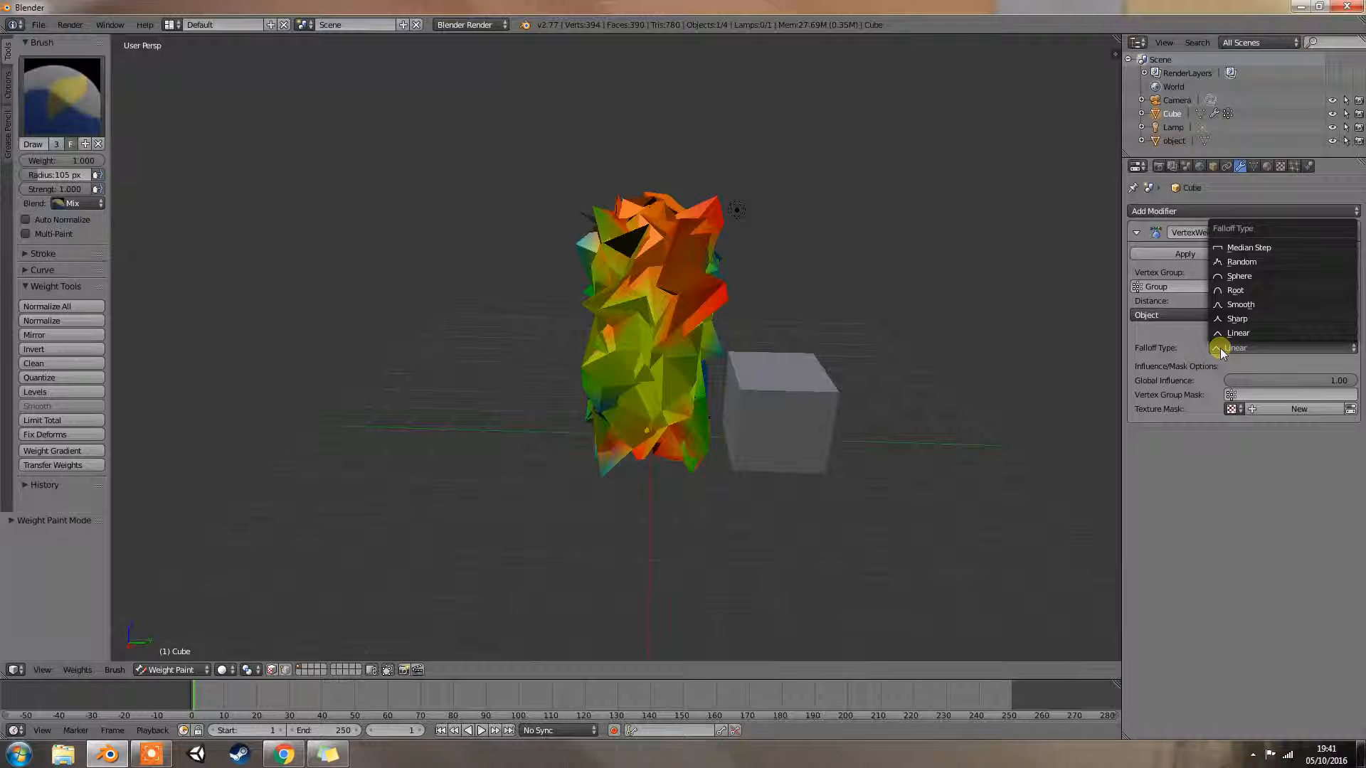
left_click(1220, 348)
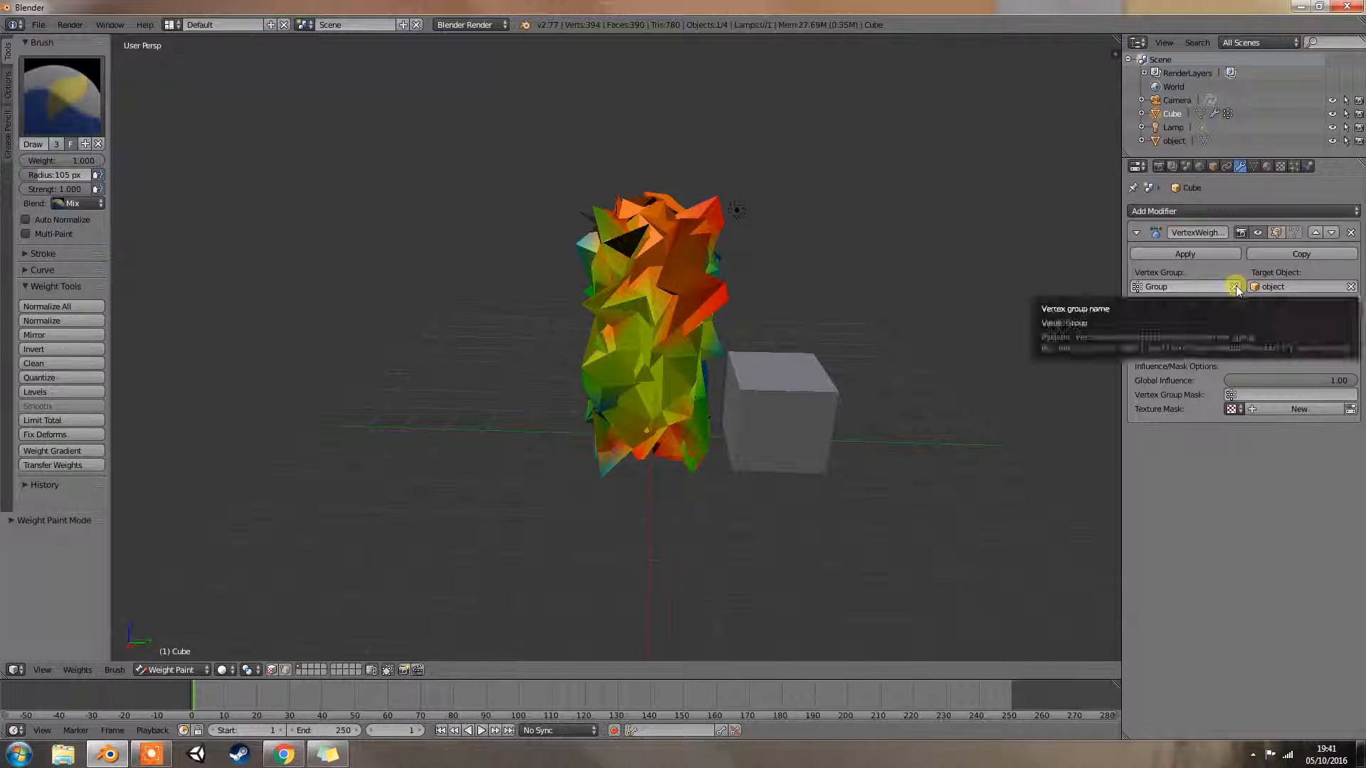
left_click(1235, 286)
left_click(1236, 348)
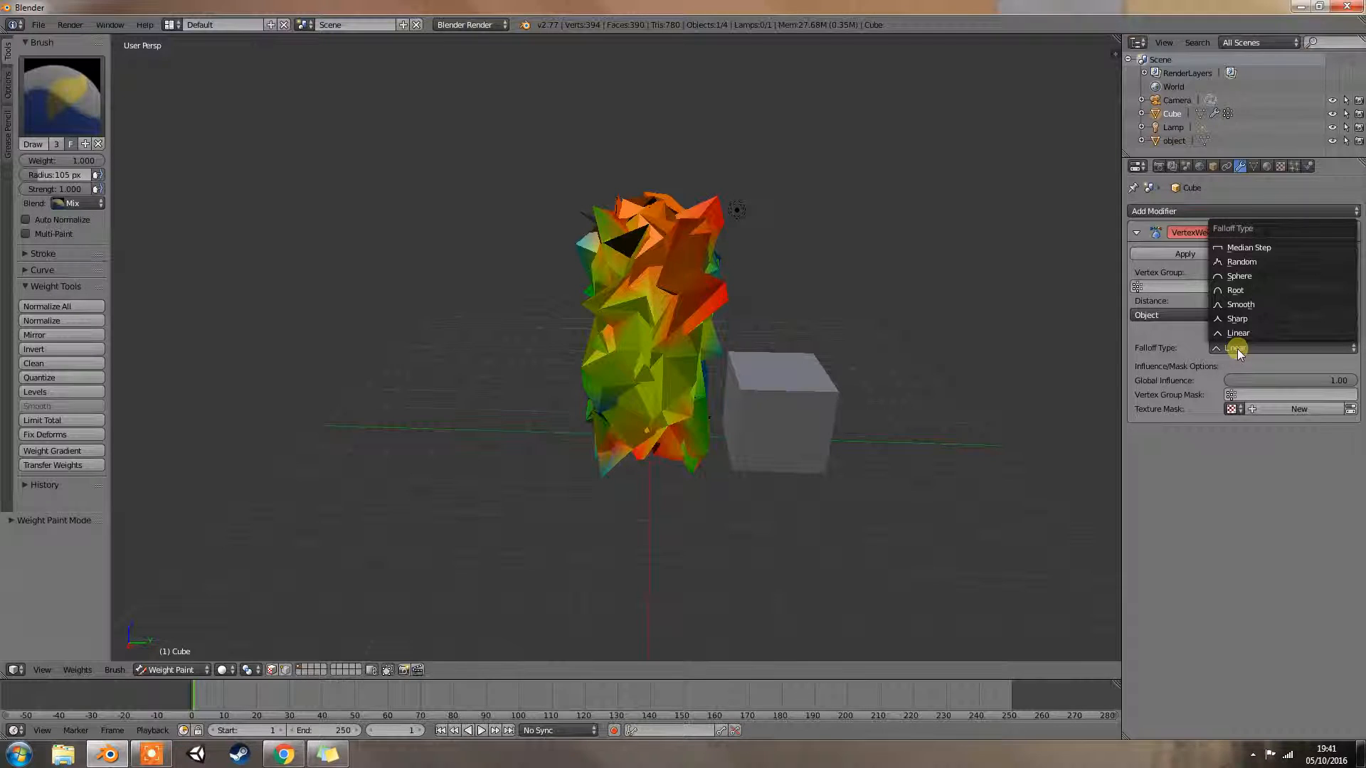
Try a reshaped Custom Curve falloff in a temporary Vertex Weight Edit modifier and remove that modifier.
left_click(1210, 211)
left_click(1002, 313)
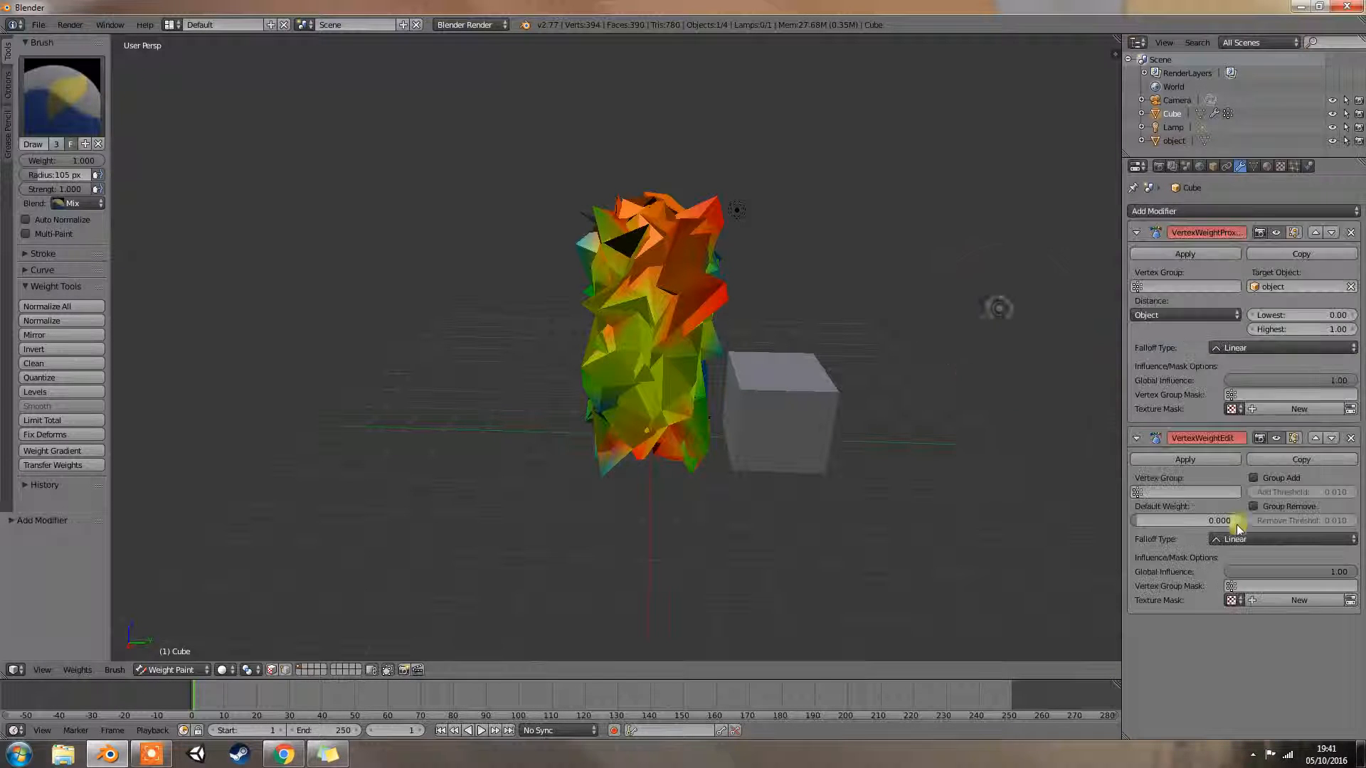
left_click(1291, 535)
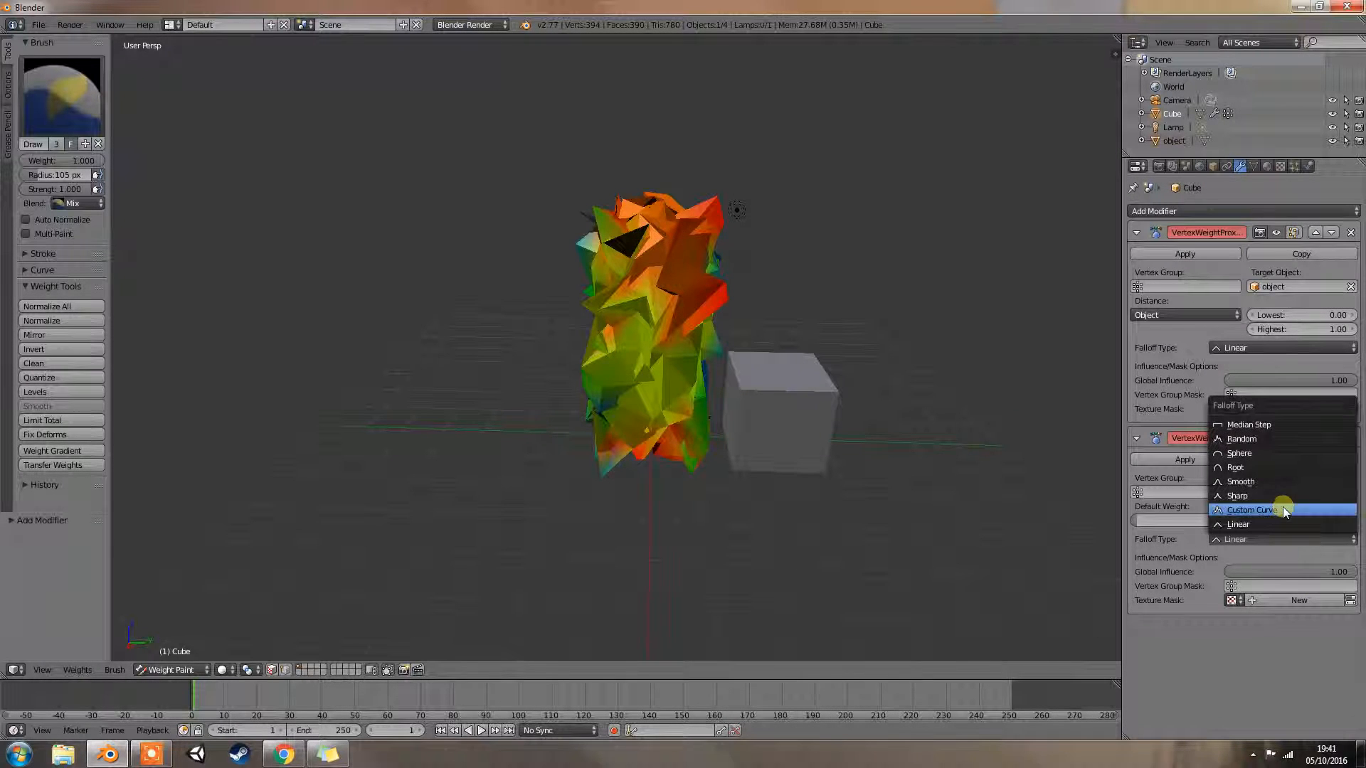
left_click(1283, 511)
left_click_drag(1274, 598, 1244, 622)
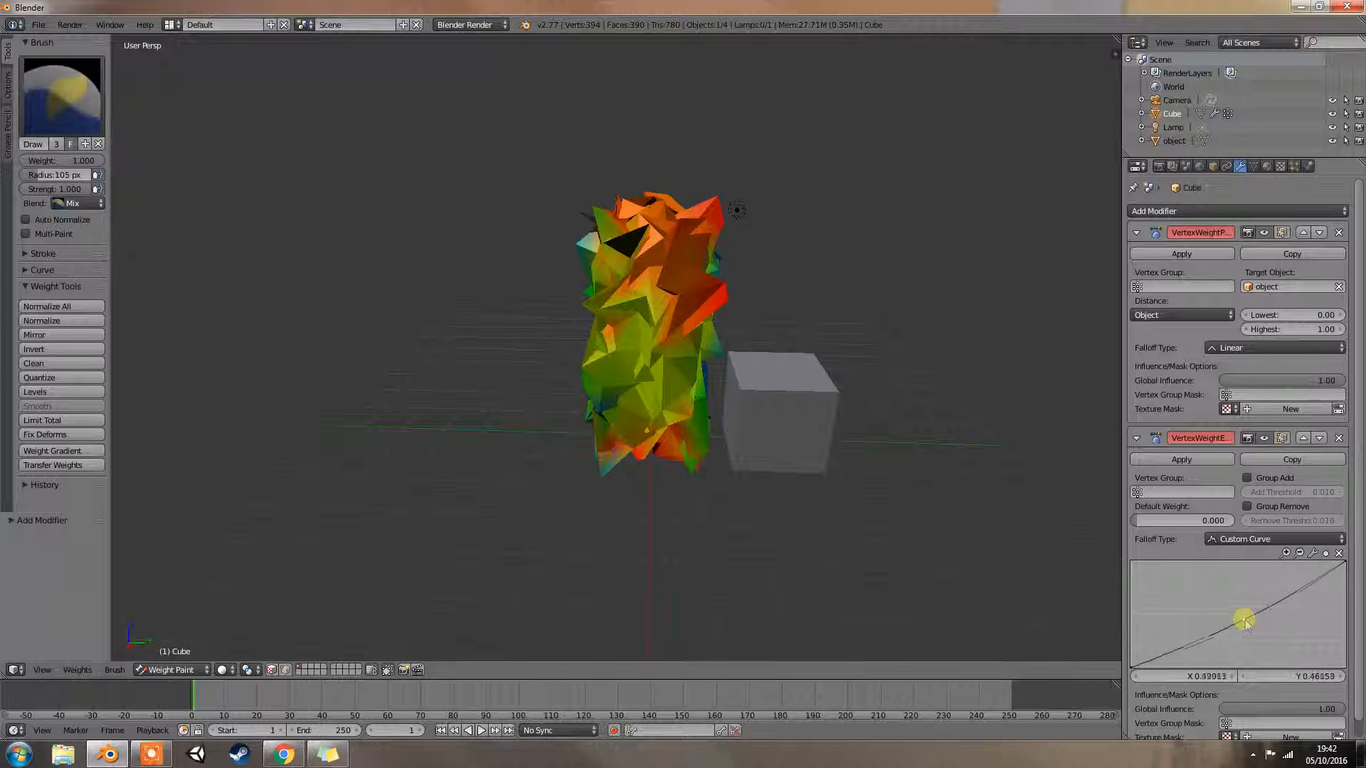
left_click(1339, 437)
left_click(1306, 348)
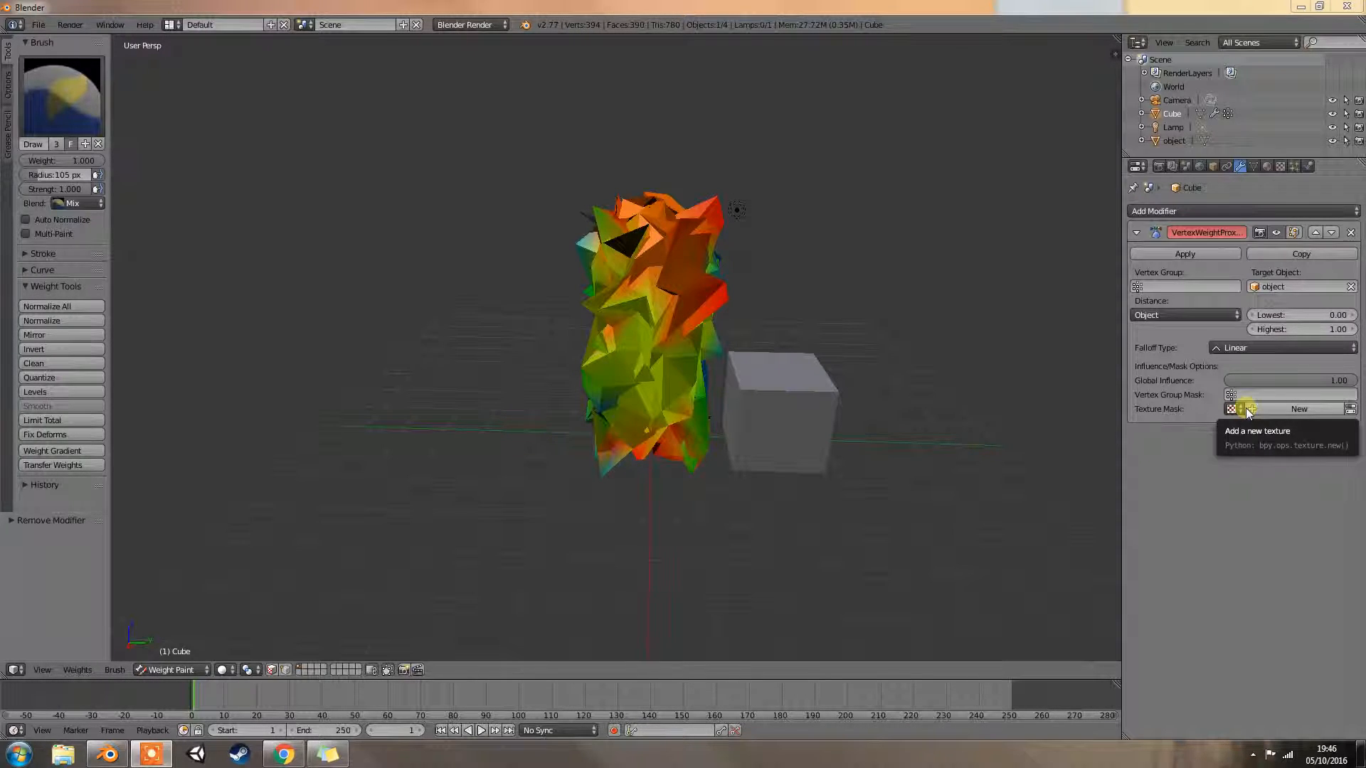
Add a new texture mask to the proximity modifier and try Object and UV texture coordinates.
left_click(1248, 410)
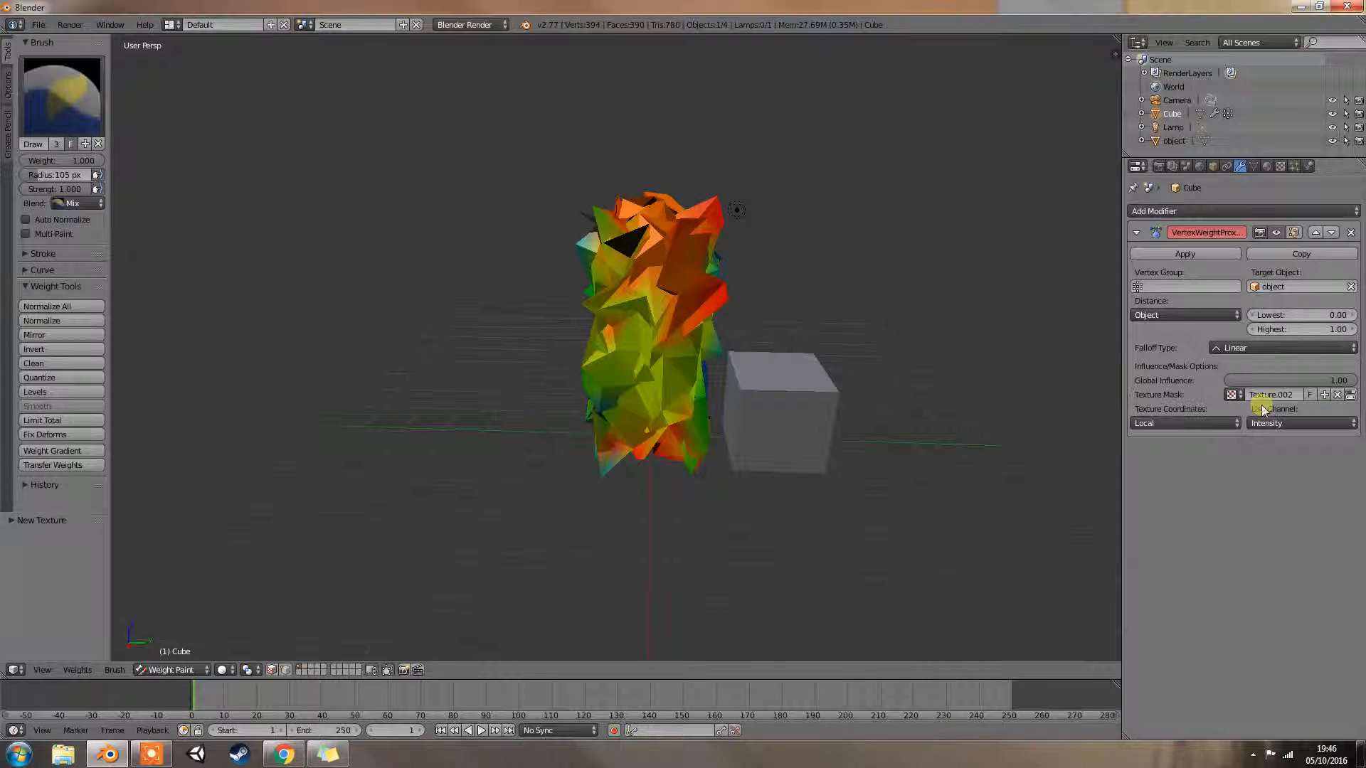
left_click(1218, 420)
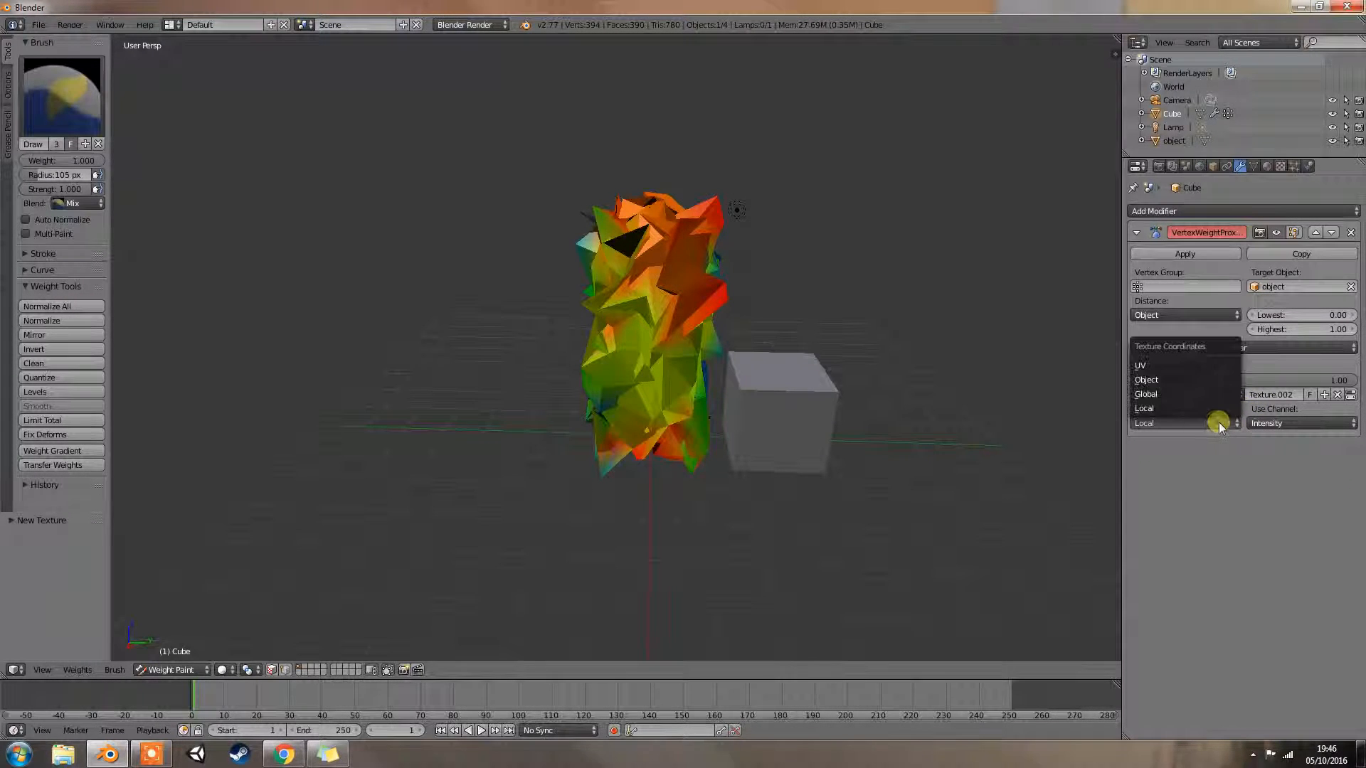
left_click(1186, 379)
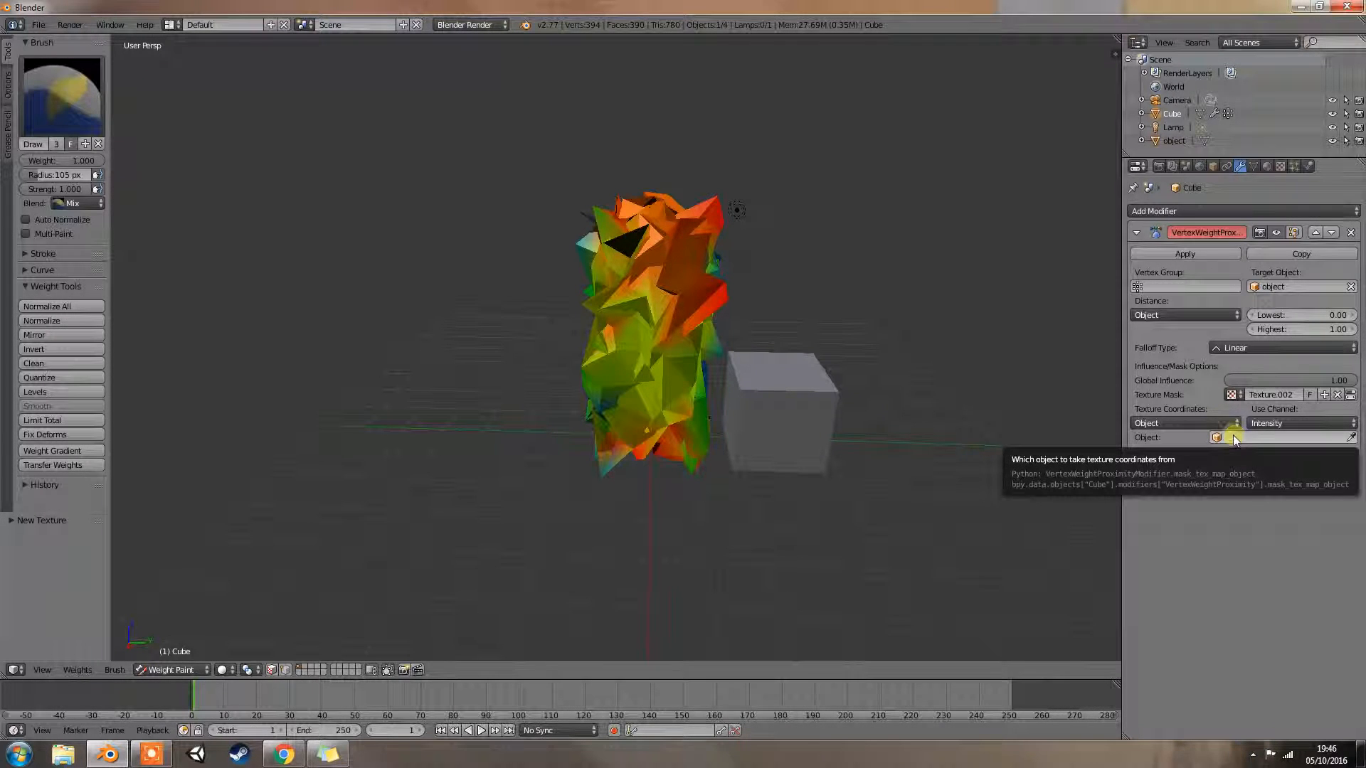
left_click(1208, 423)
left_click(1175, 365)
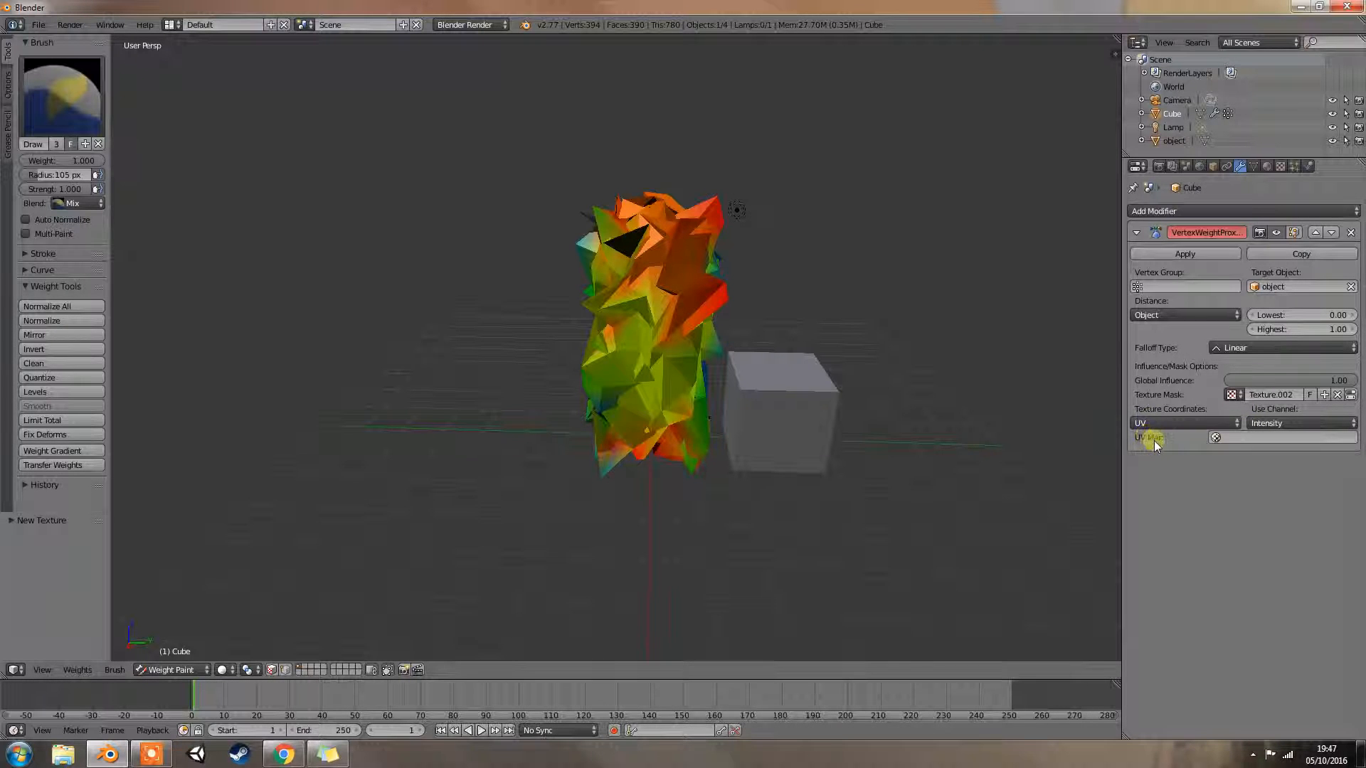
Try UVMap as the texture mask's UV map, clear it, and review the channel options.
left_click(1217, 438)
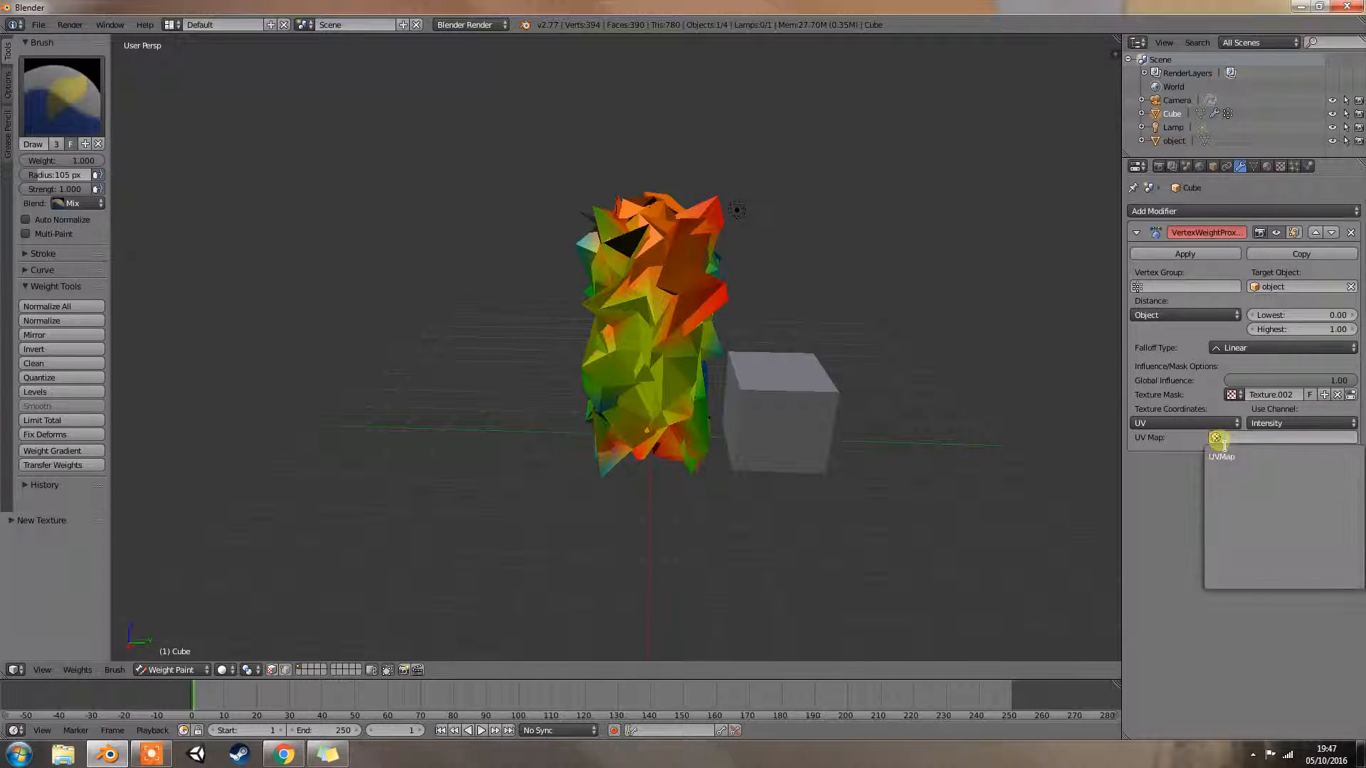
left_click(1235, 462)
left_click(1351, 438)
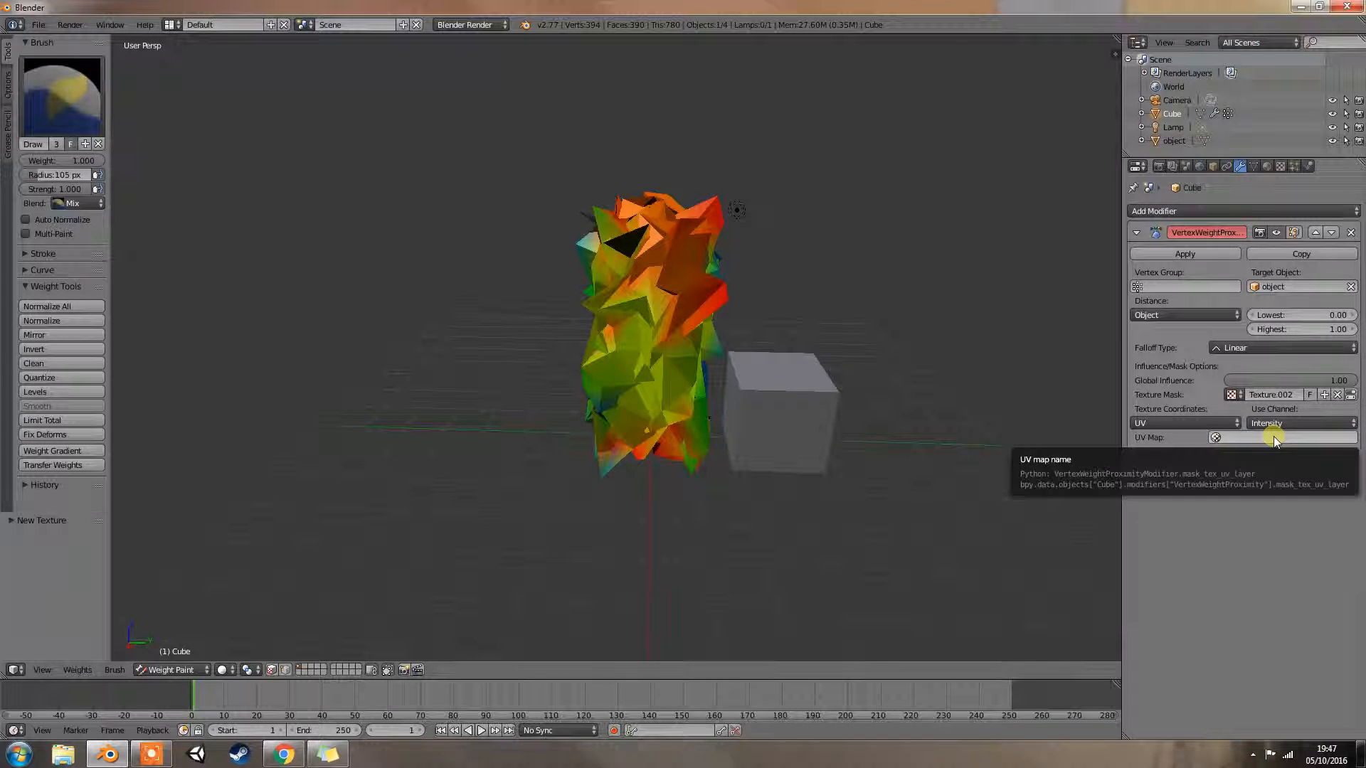
left_click(1279, 424)
left_click(1279, 425)
left_click(1278, 426)
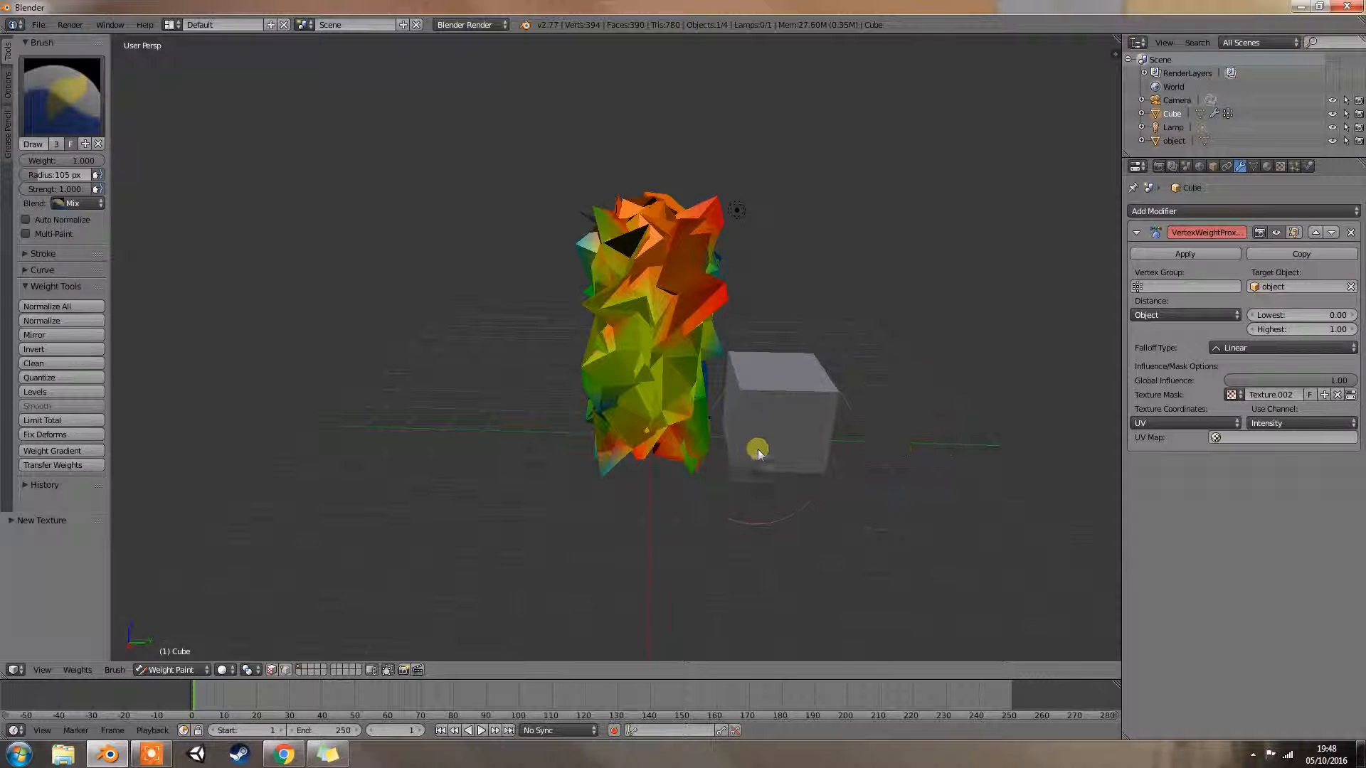
Set the proximity modifier's vertex group to "Group".
middle_click_drag(823, 424, 776, 427)
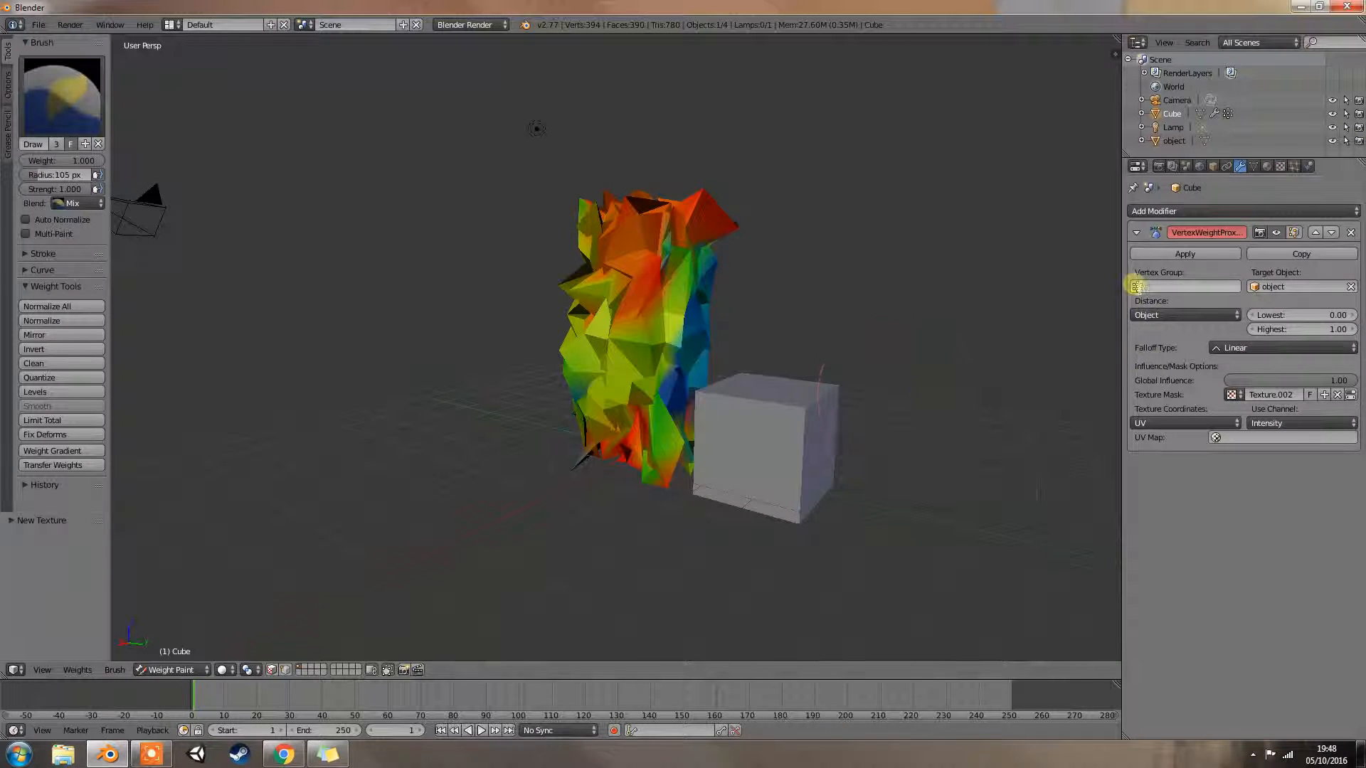
left_click(1149, 287)
left_click(1151, 307)
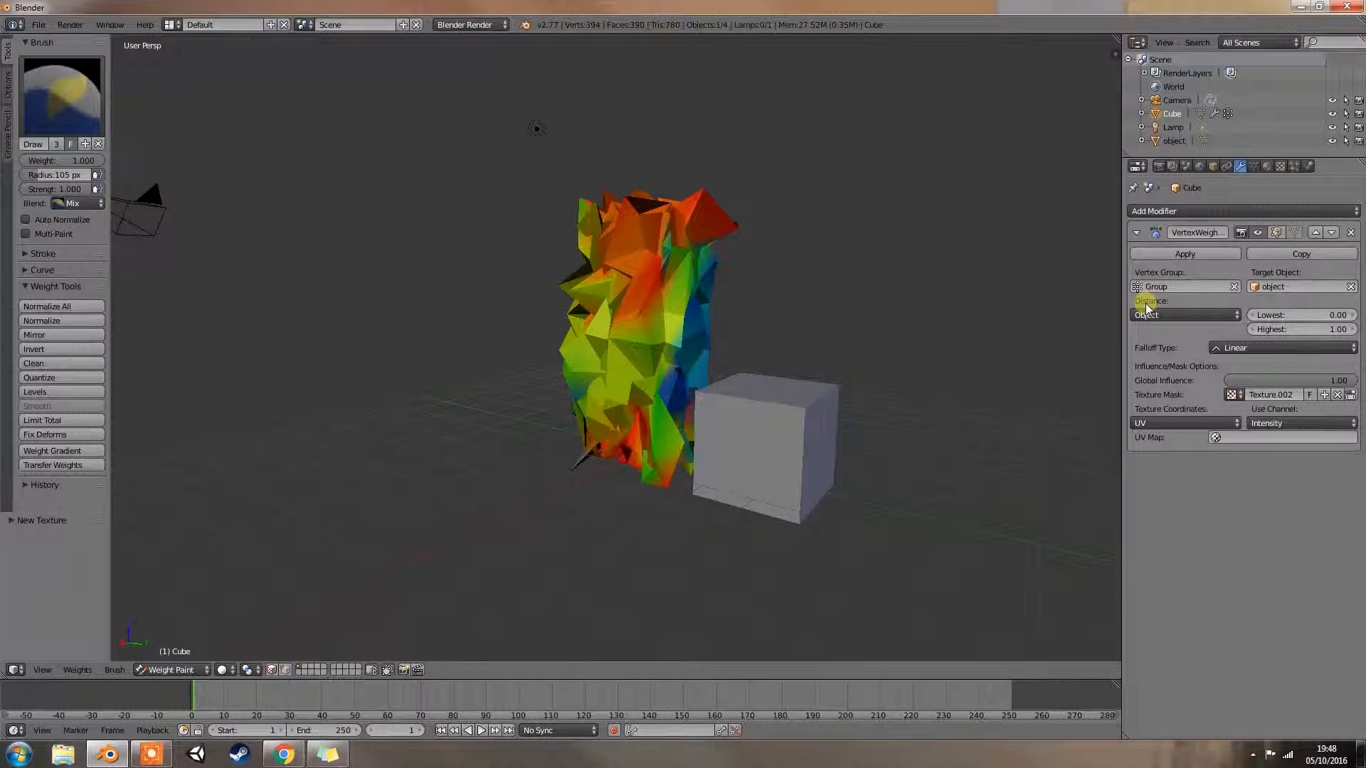
Try Group.001 as the modifier's vertex group and return it to "Group".
middle_click_drag(1089, 317, 853, 360)
left_click(1143, 287)
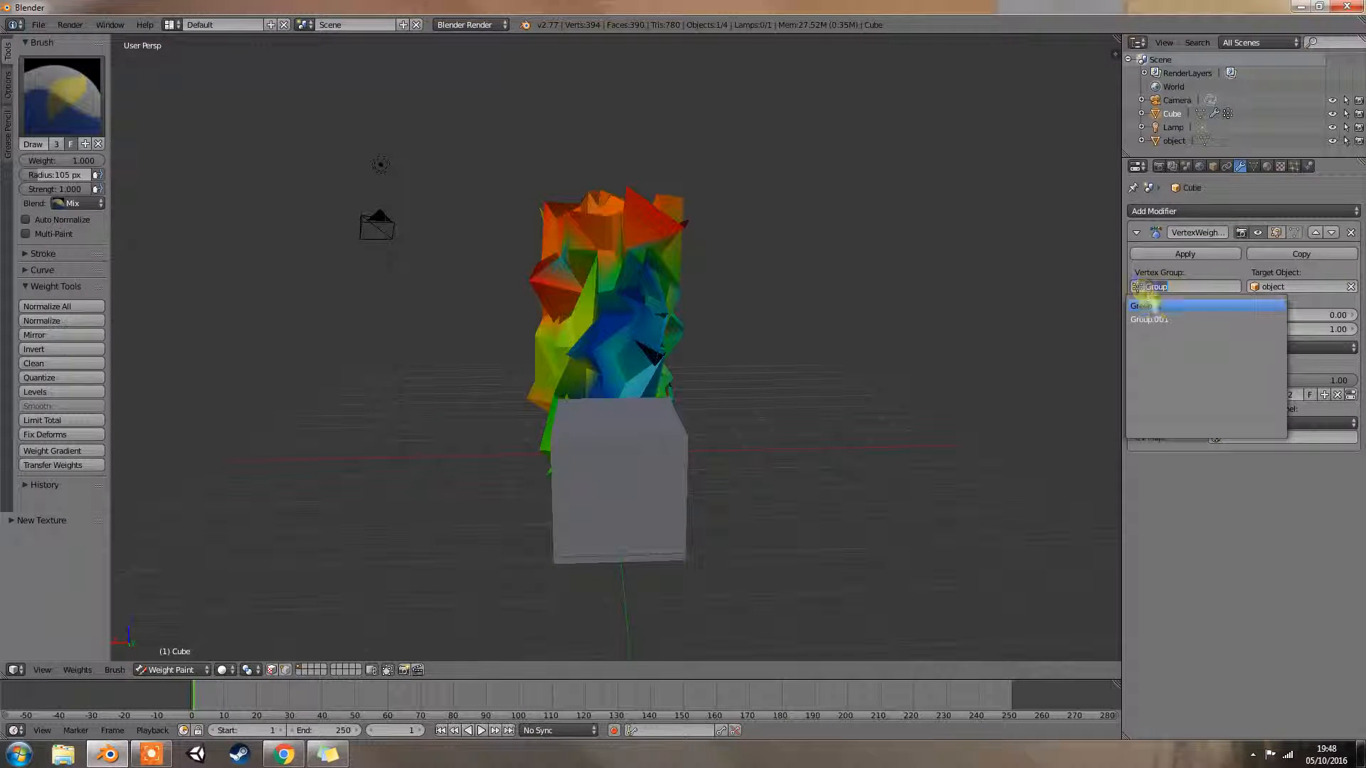
left_click(1150, 320)
left_click(1141, 287)
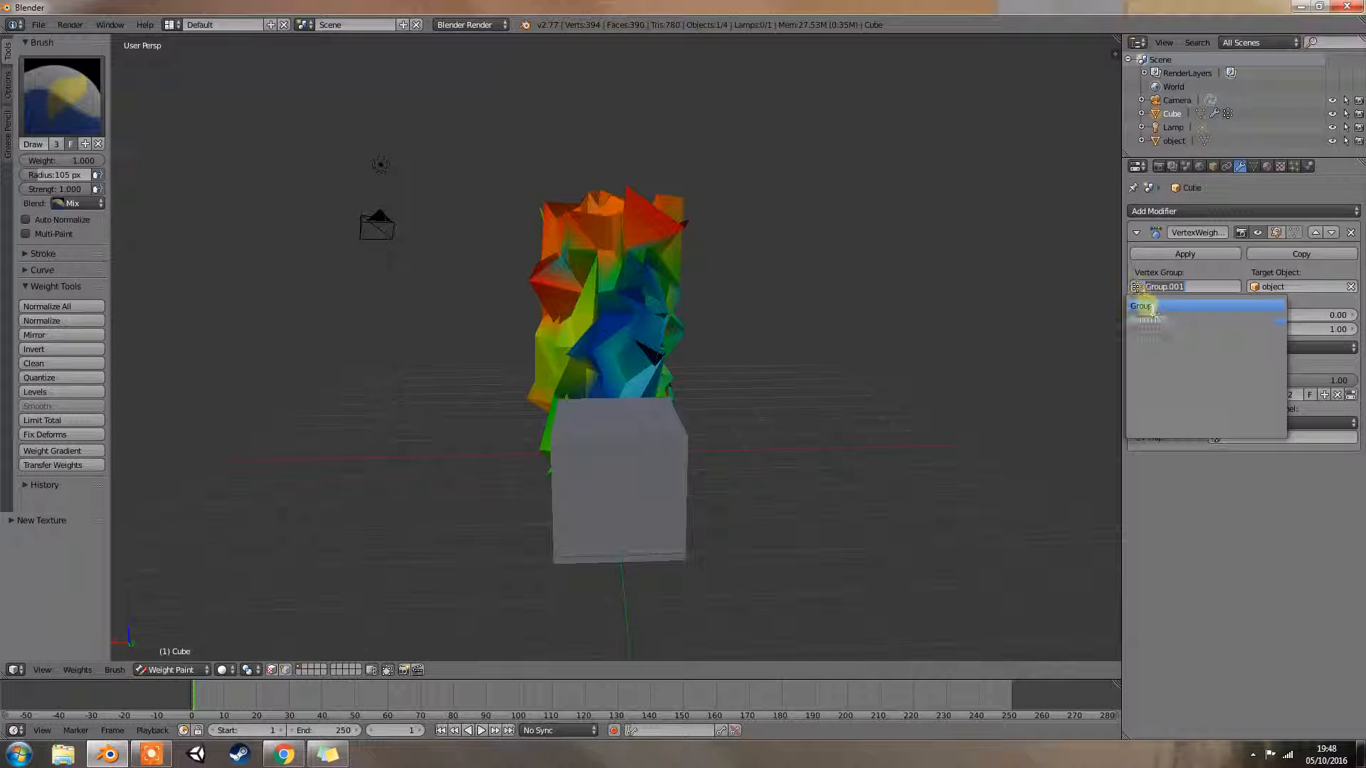
left_click(1143, 306)
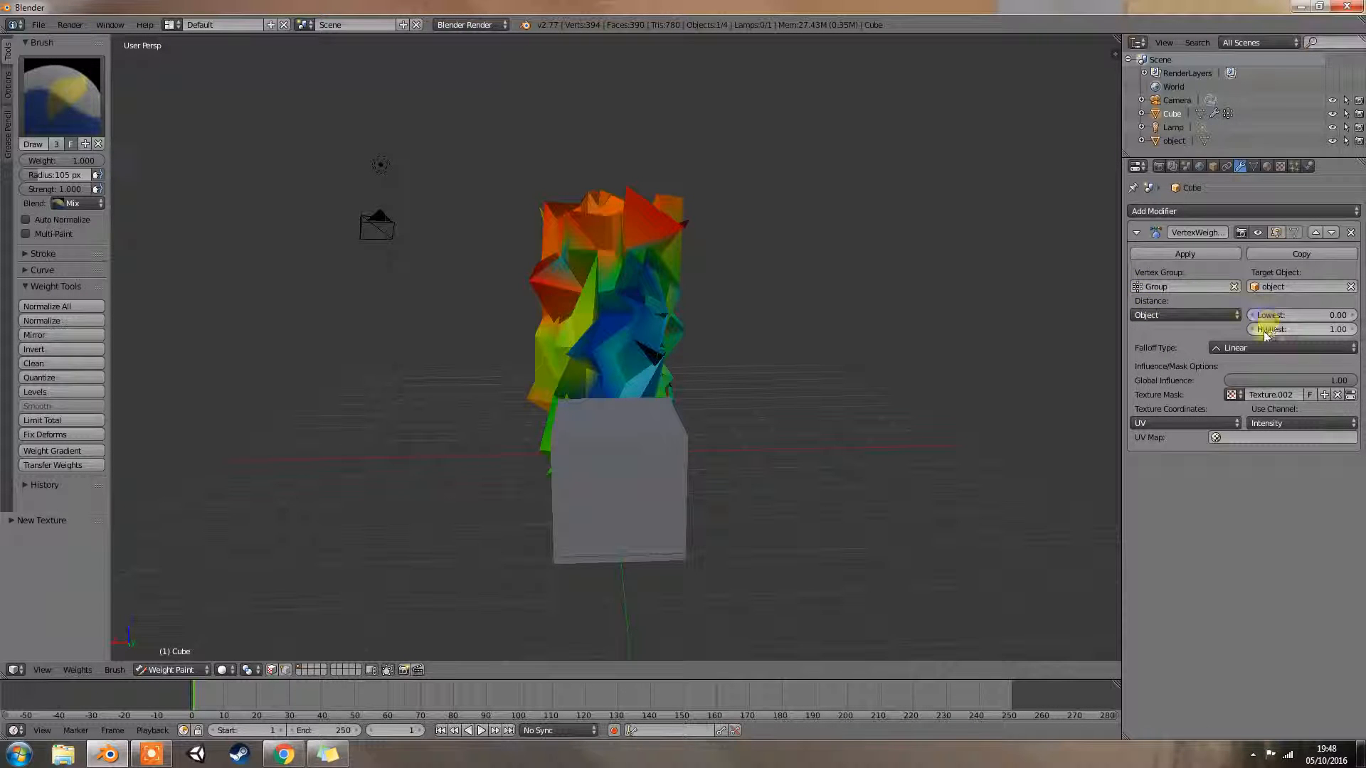
Remove the texture mask from the modifier and keep the falloff type at Linear.
left_click(1338, 395)
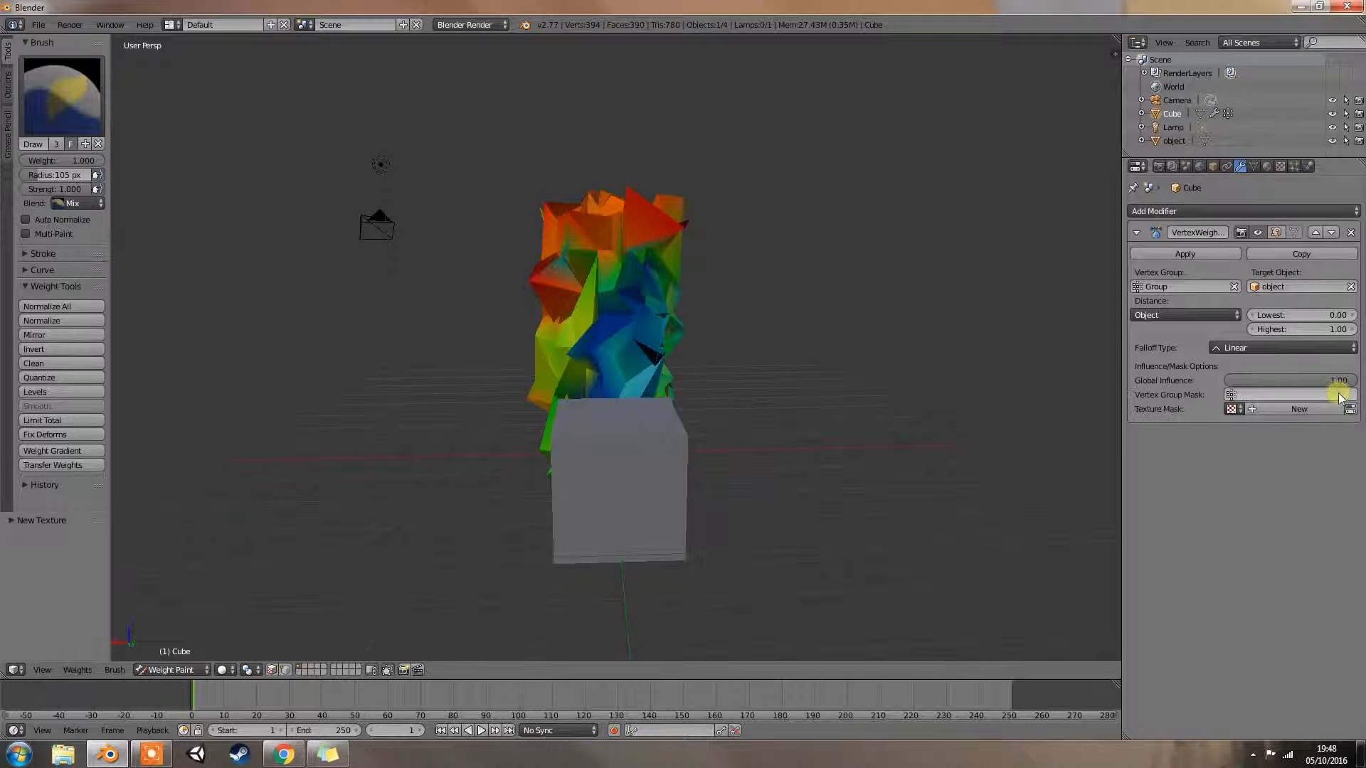
middle_click_drag(1038, 342, 915, 346)
left_click(1270, 348)
left_click(1259, 333)
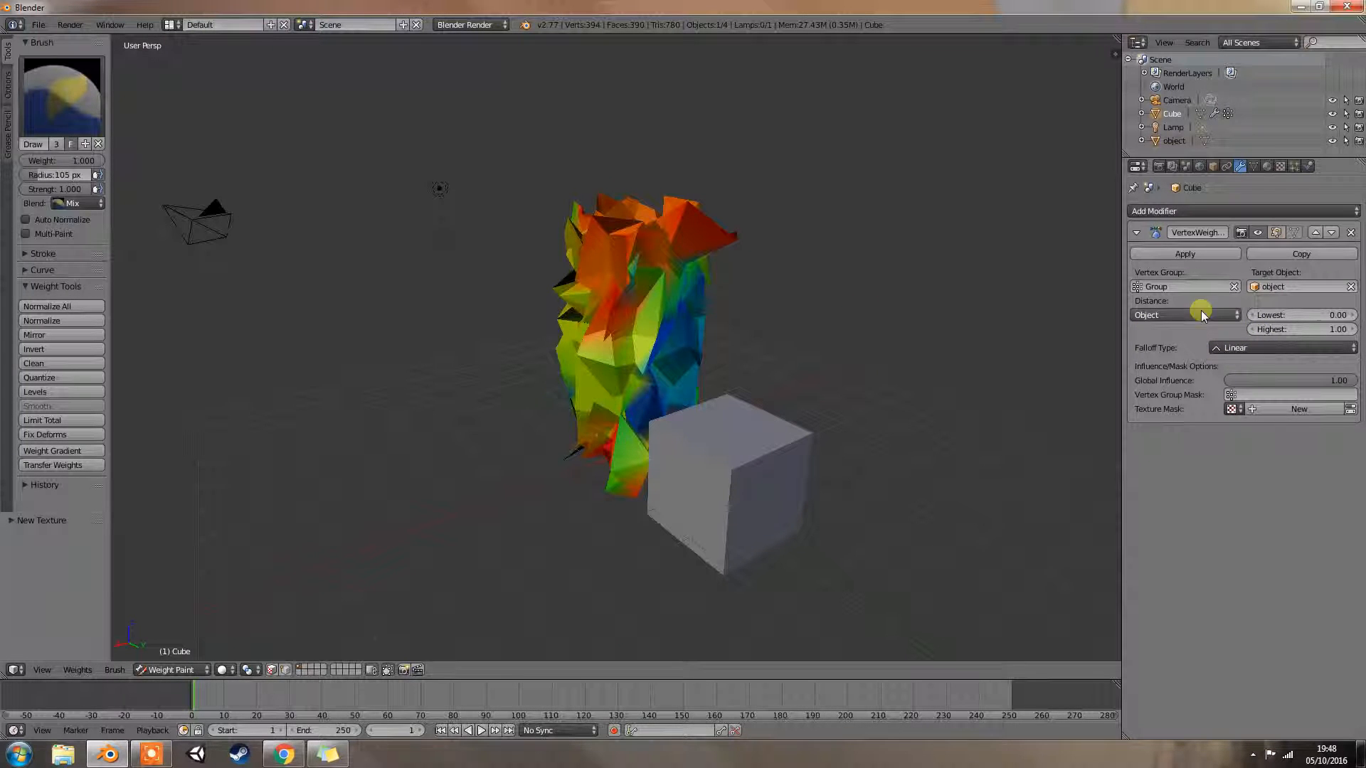
Compare the mesh's weights using Group.001 and "Group" as the vertex group, ending on "Group".
left_click(1146, 288)
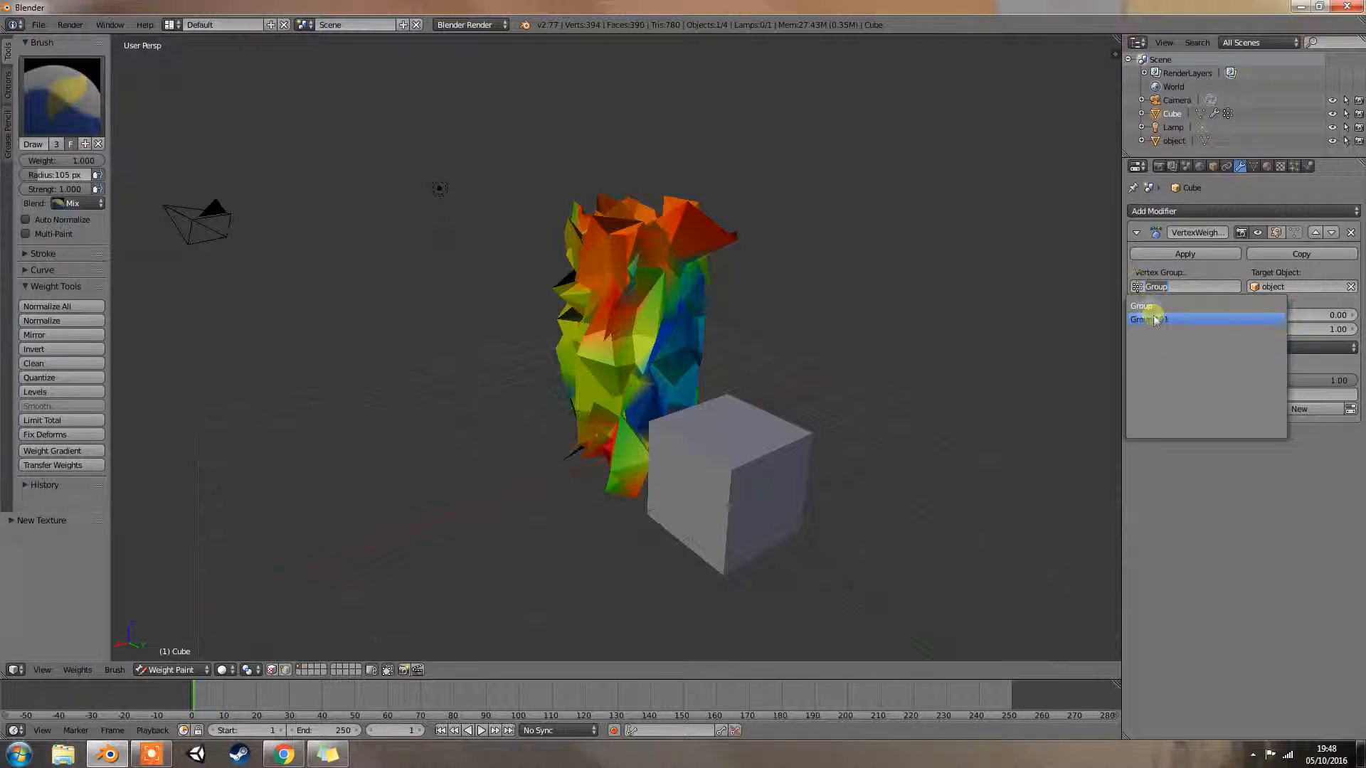
left_click(1152, 319)
left_click(1140, 287)
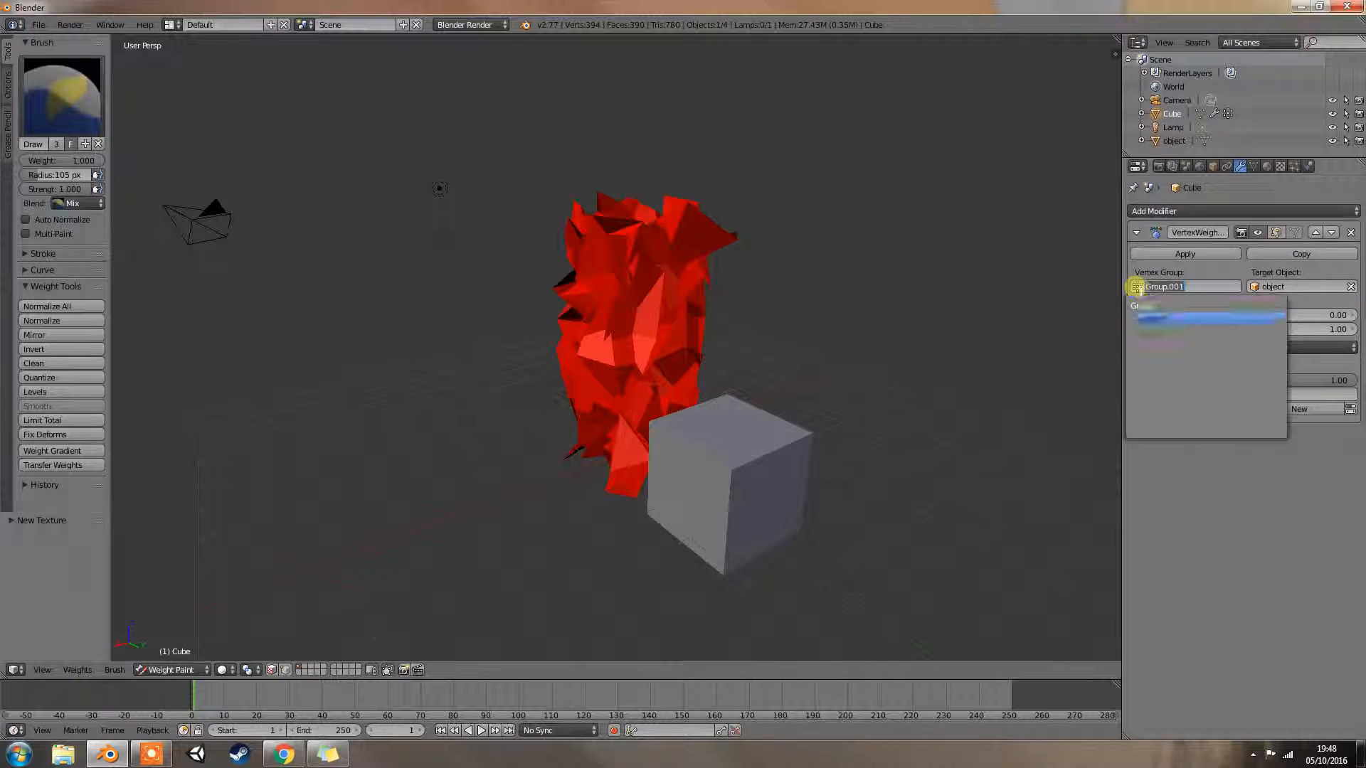
left_click(1145, 302)
middle_click_drag(1048, 313, 823, 310)
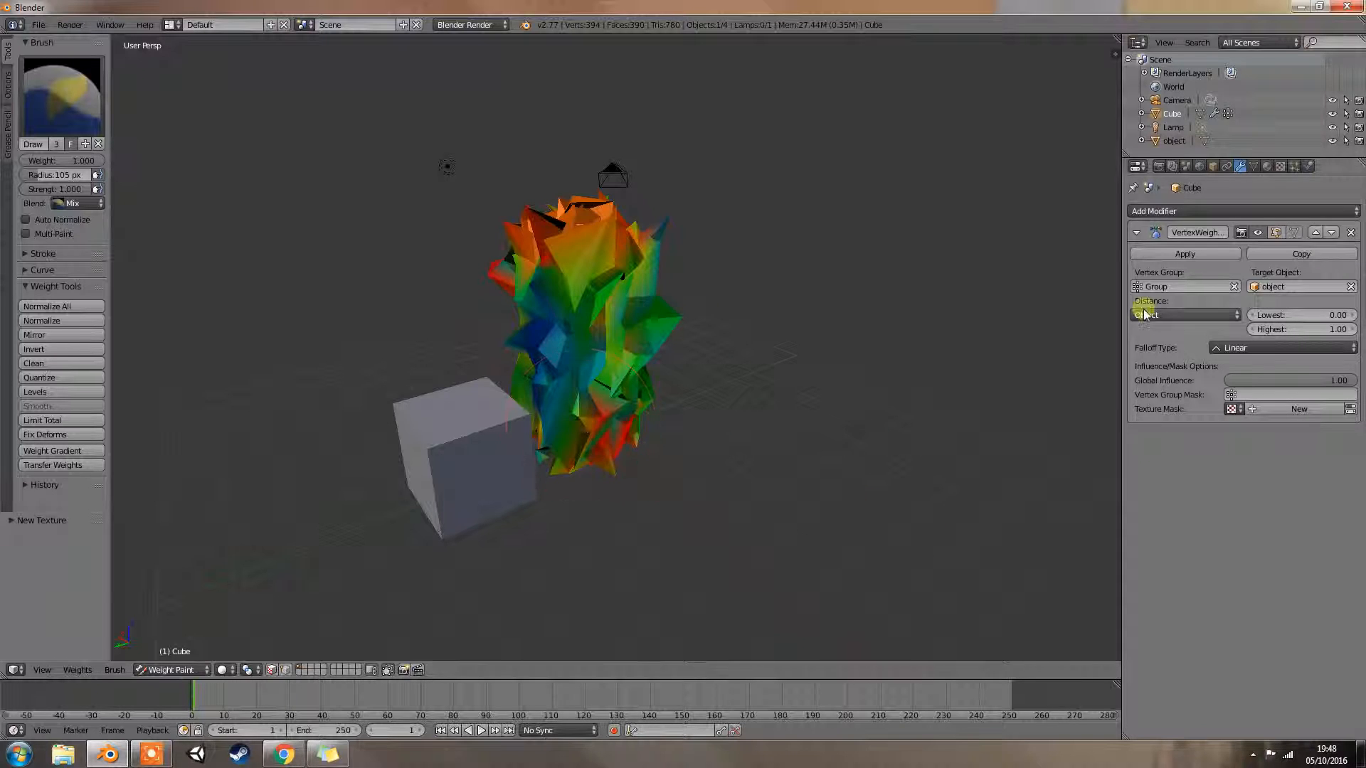
Try a lowest distance of 10.50 with Group.001 as the vertex group.
left_click(1144, 286)
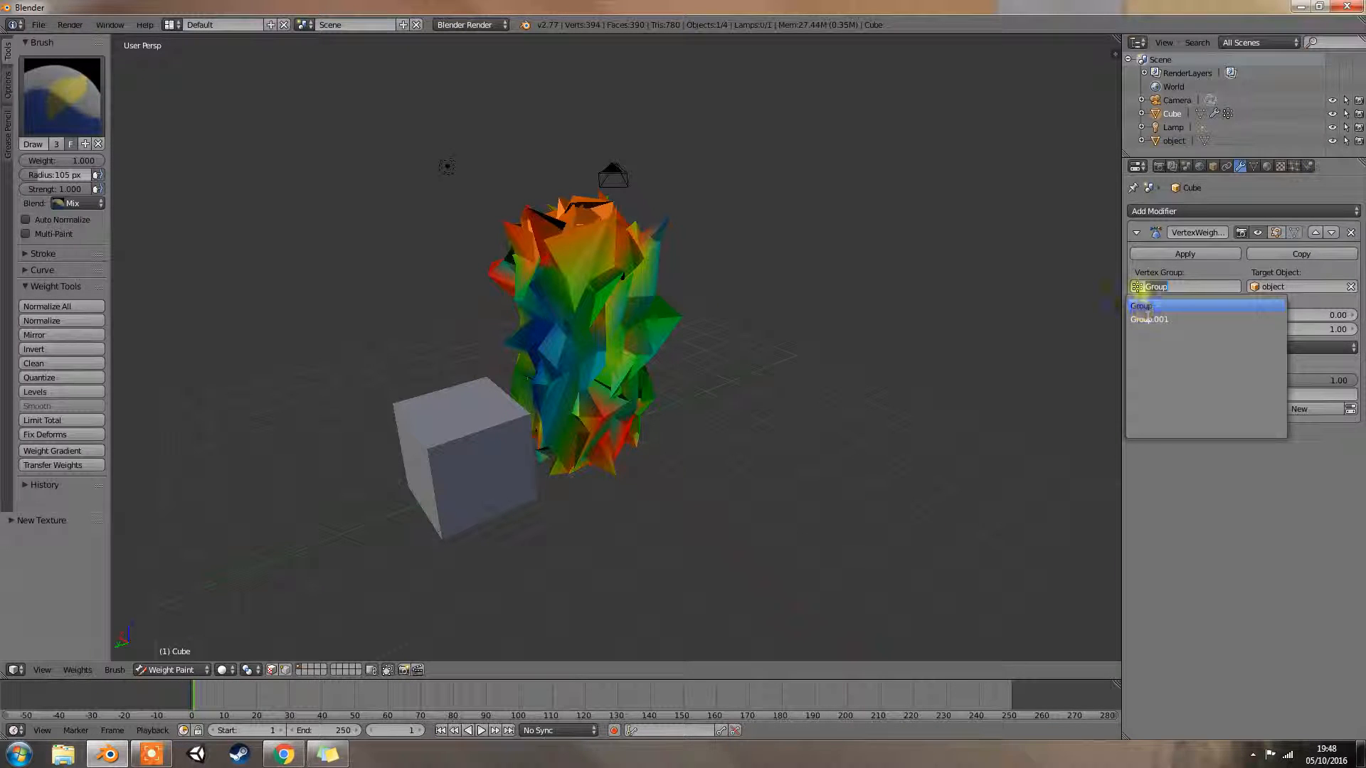
left_click_drag(1331, 315, 42, 318)
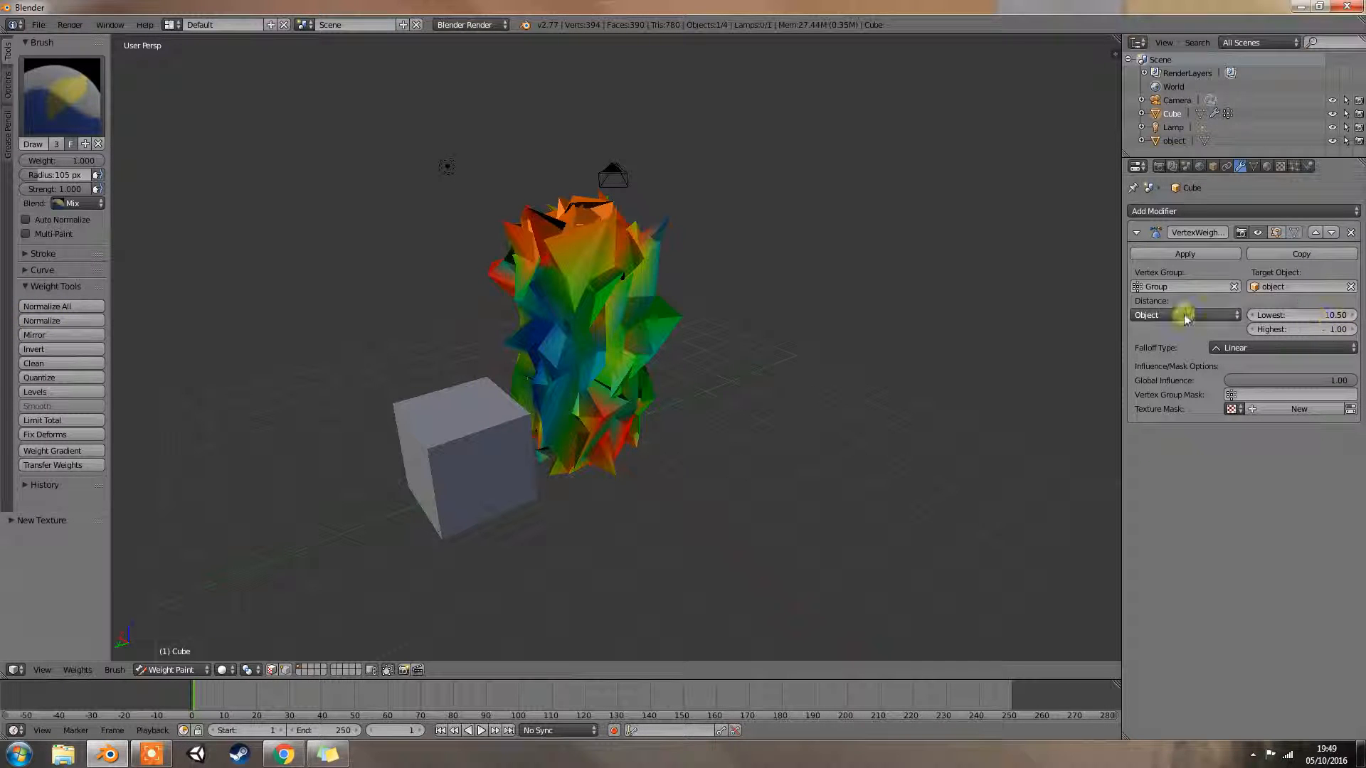
left_click(1147, 286)
left_click(1147, 311)
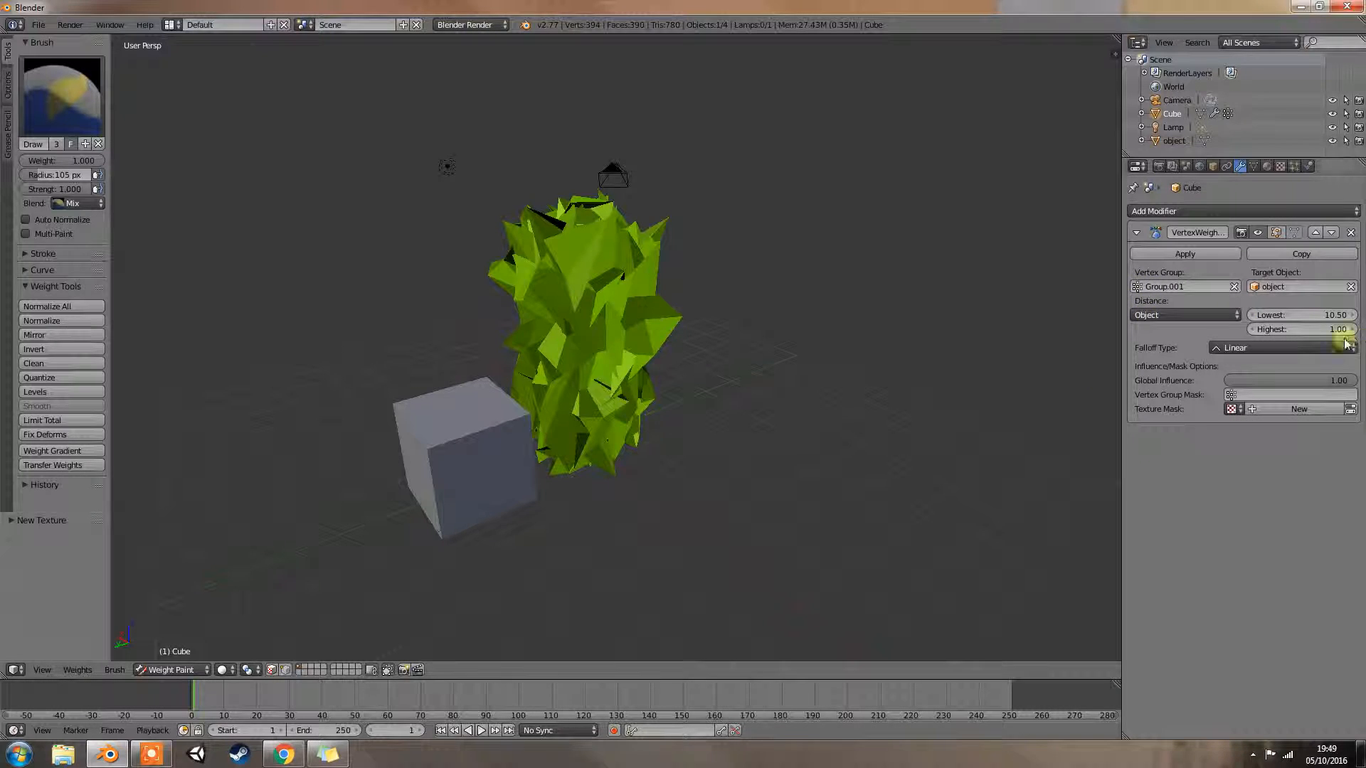
Set the modifier's lowest distance to 4.00 and its highest distance to 5.40.
mouse_move(1324, 315)
left_mouse_down()
mouse_move(1273, 311)
mouse_move(1351, 305)
mouse_move(34, 306)
mouse_move(291, 329)
mouse_move(143, 335)
mouse_move(1311, 335)
mouse_move(13, 327)
left_mouse_up()
left_click_drag(1347, 329, 1311, 317)
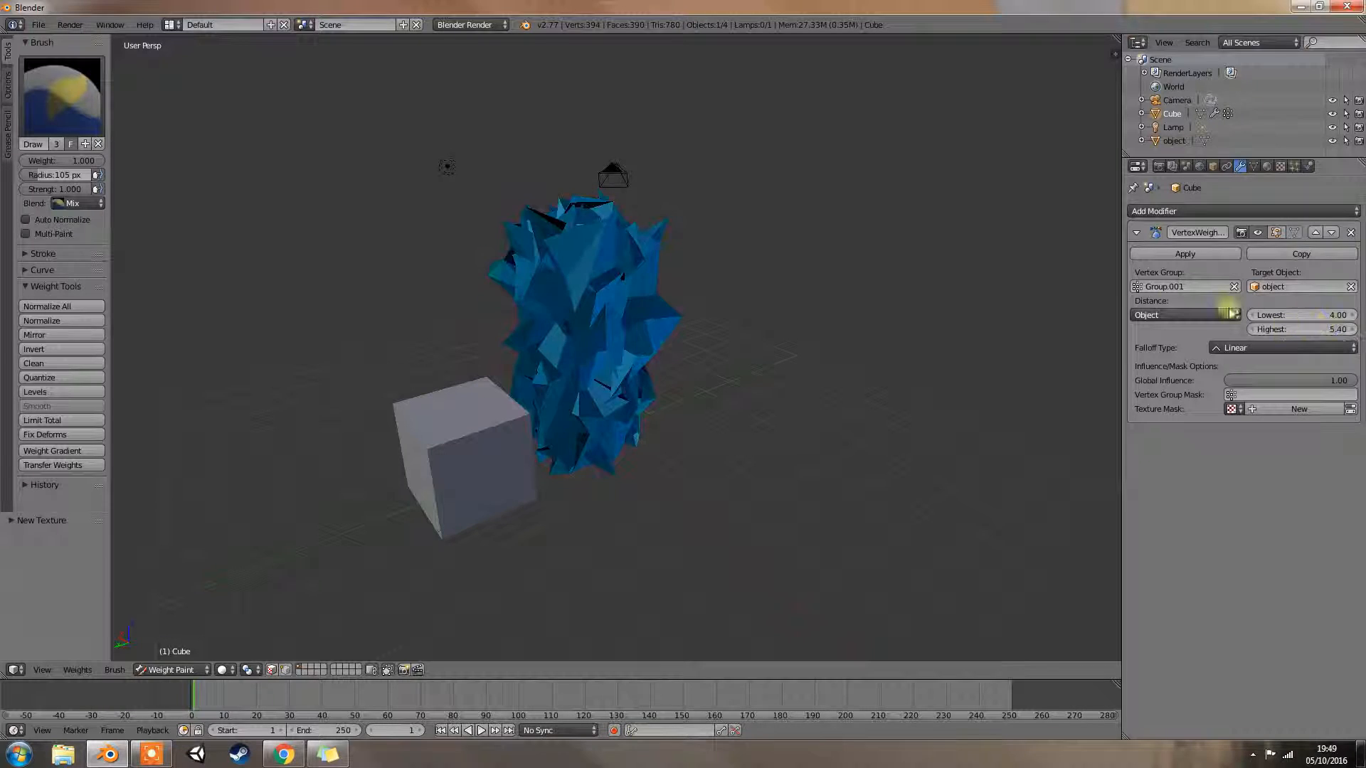
Switch the vertex group back to "Group" and set the lowest distance to 1.90.
left_click(1143, 288)
left_click(1143, 305)
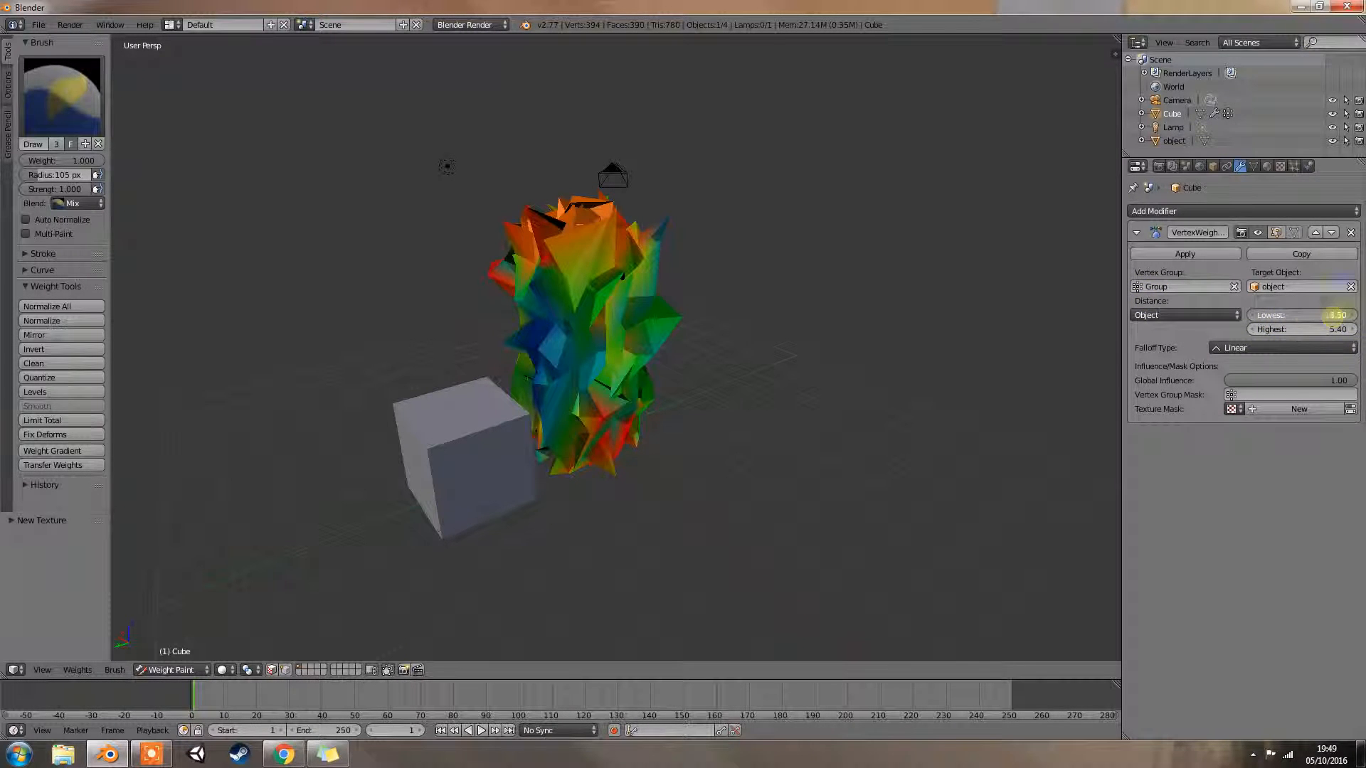
left_click_drag(1197, 307, 1173, 306)
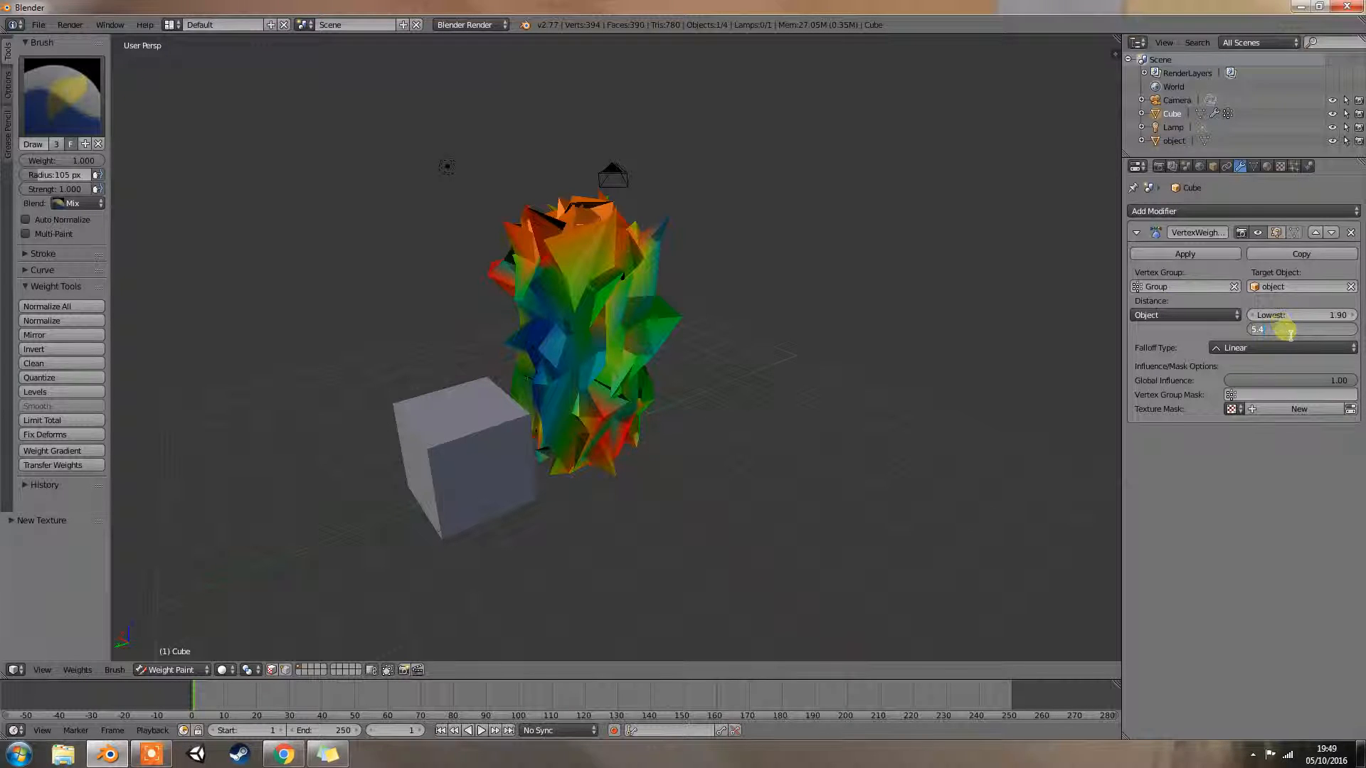
Set the modifier's lowest distance to 0.00 and highest to 1.00, with Group.001 as the vertex group.
left_click_drag(1345, 330, 1234, 306)
left_click(1336, 331)
type("1")
key("Return")
left_click(1153, 285)
left_click(1151, 319)
Change the modifier's proximity mode to Geometry and examine the weights on the mesh near the target cube.
left_click(1157, 315)
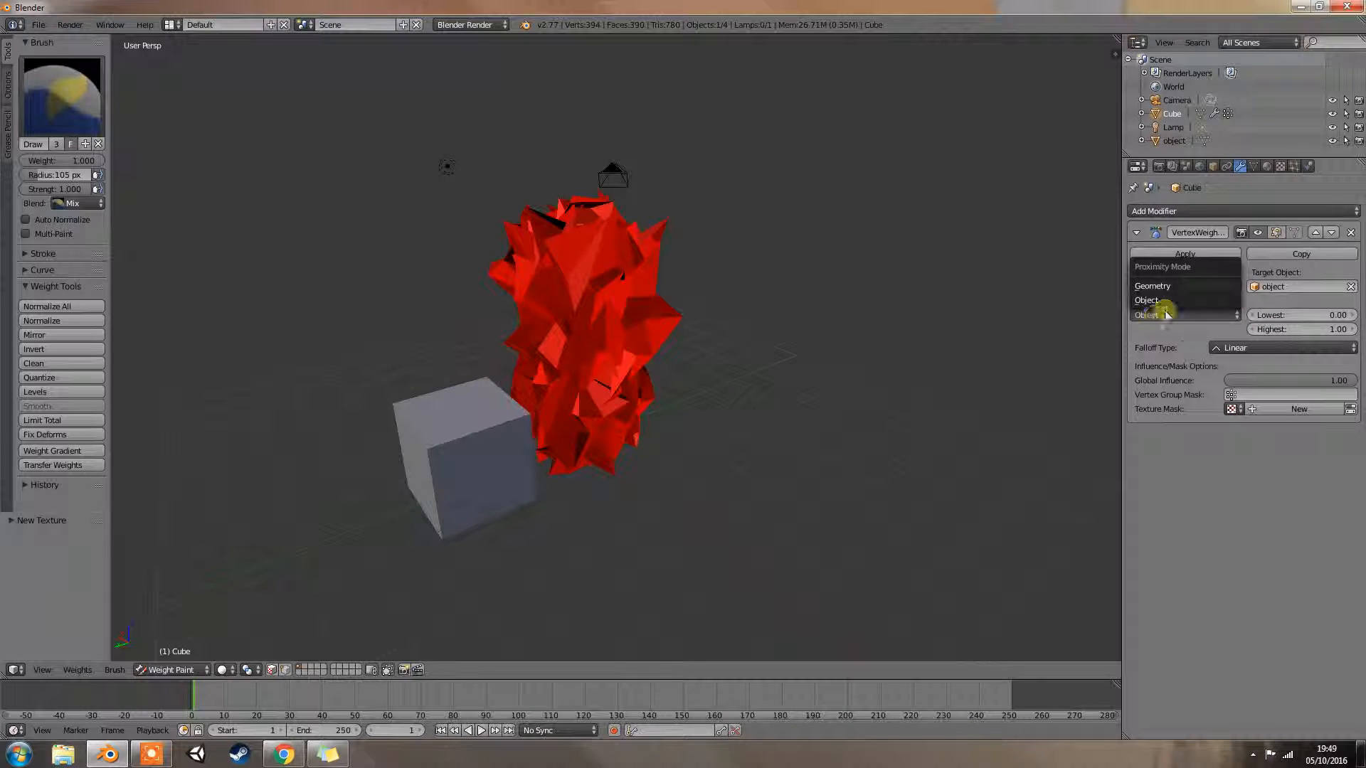
left_click(1160, 304)
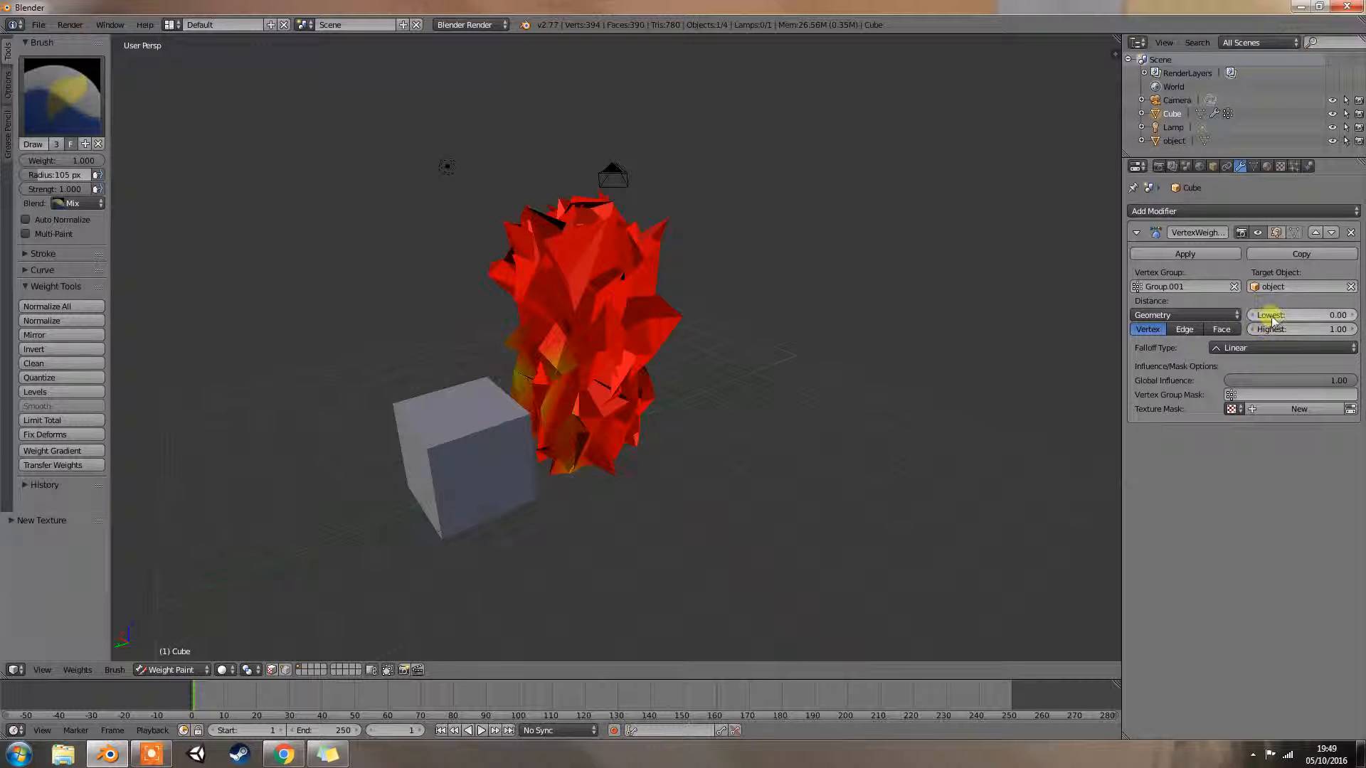
middle_click_drag(889, 342, 833, 387)
scroll(832, 387, "up", 5)
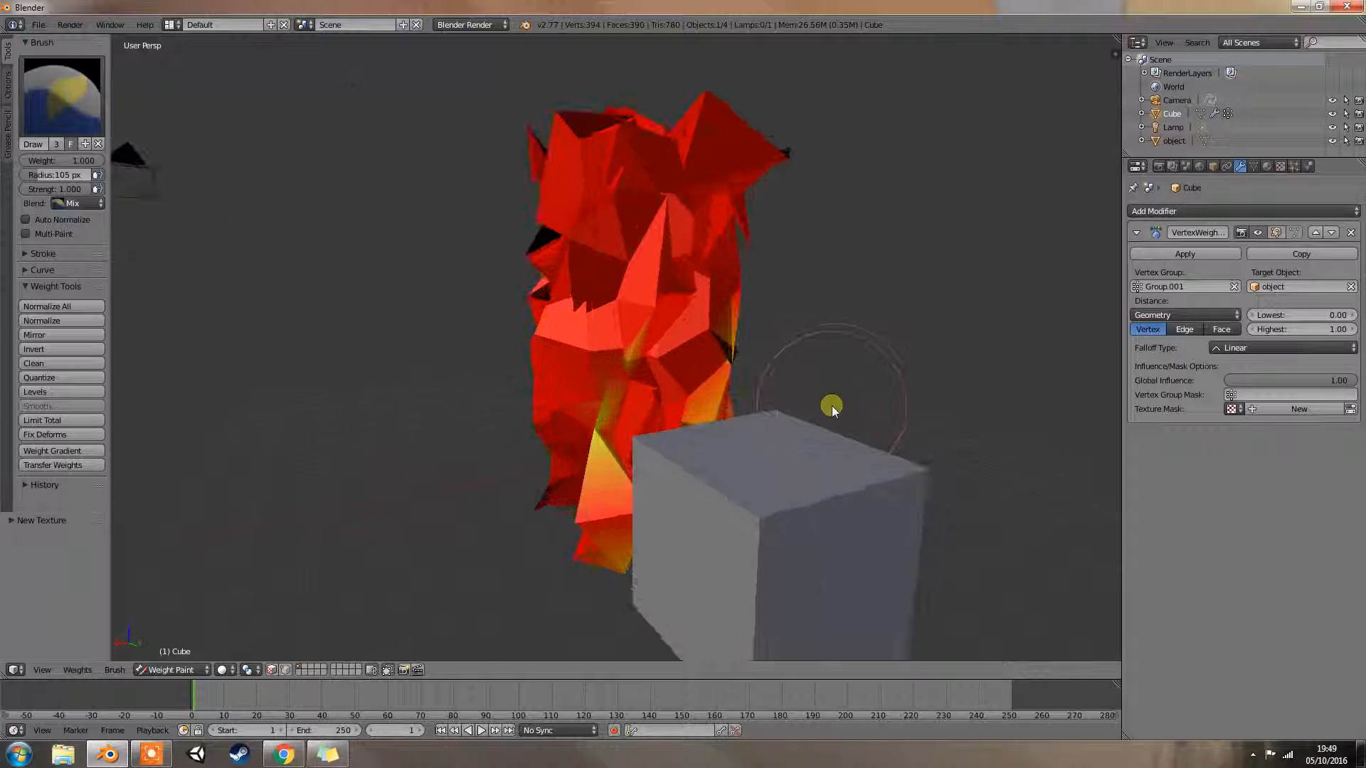
Compare the mesh's weights with the Edge and Face geometry options, ending on Vertex.
left_click(1183, 331)
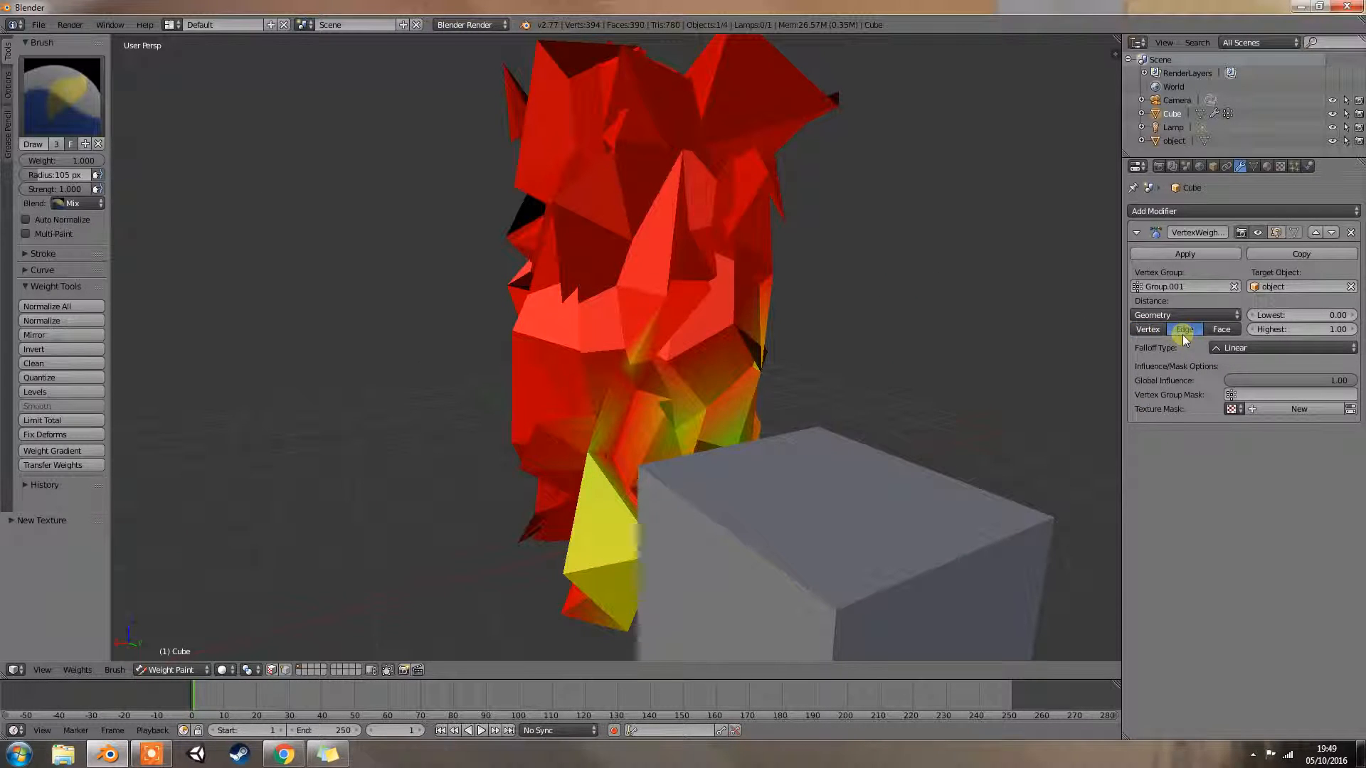
left_click(1221, 331)
middle_click_drag(857, 427, 881, 390)
mouse_move(930, 474)
middle_mouse_down()
mouse_move(970, 472)
mouse_move(945, 476)
middle_mouse_up()
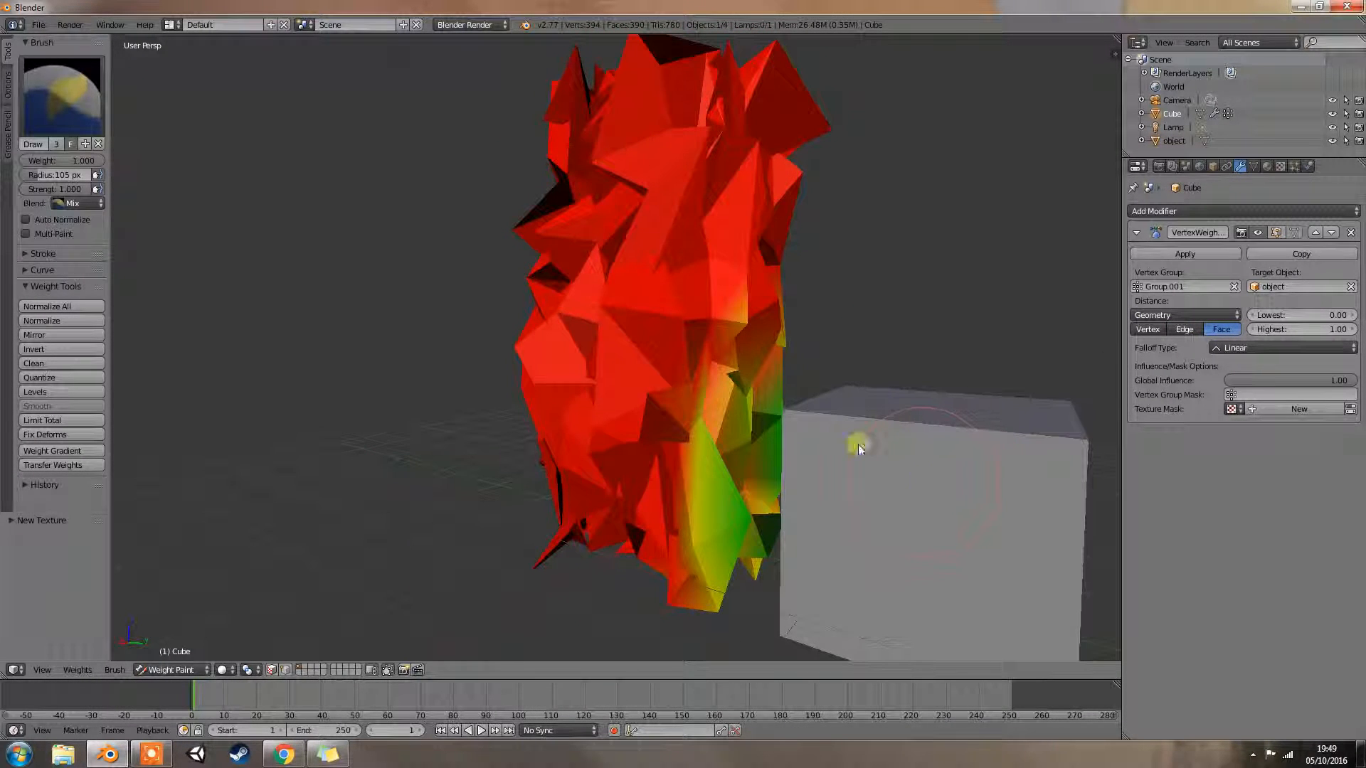
left_click(1148, 330)
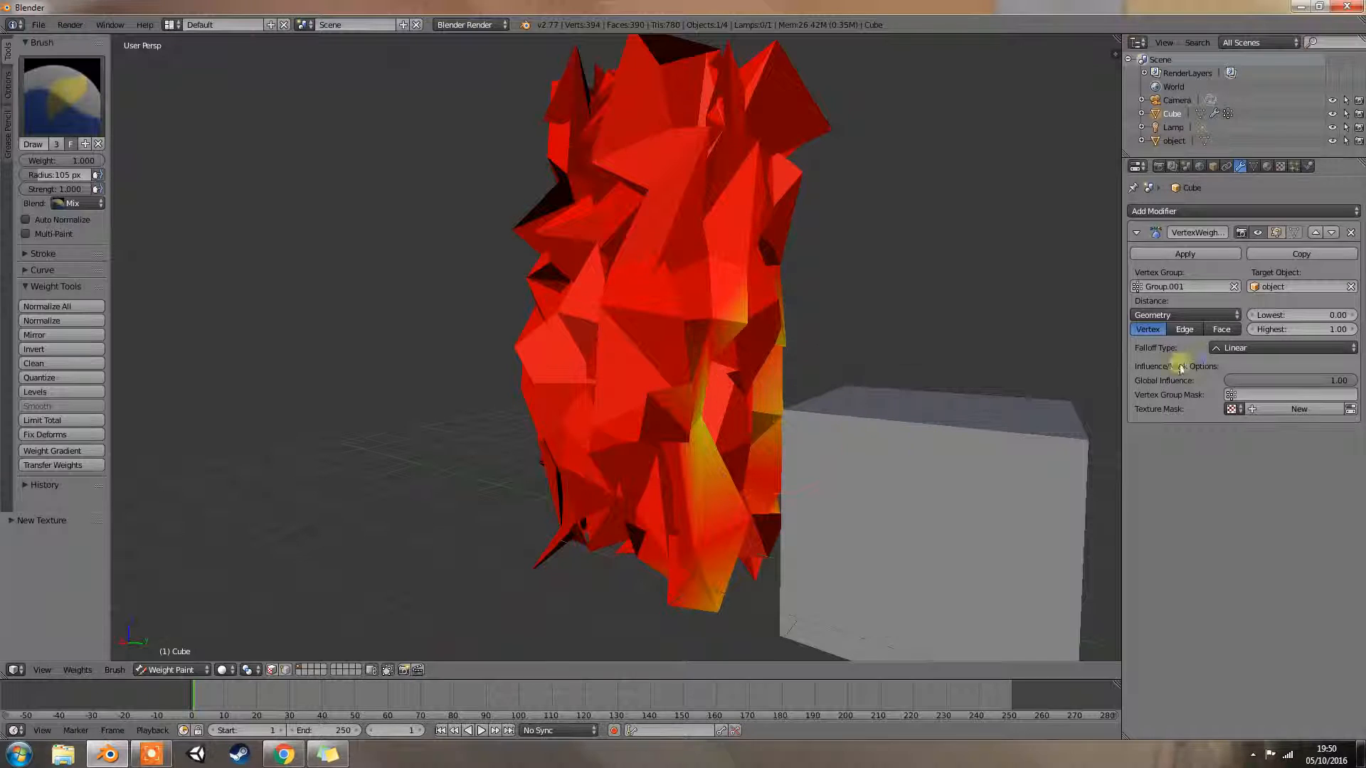
middle_click_drag(779, 434, 710, 545)
right_click(710, 545)
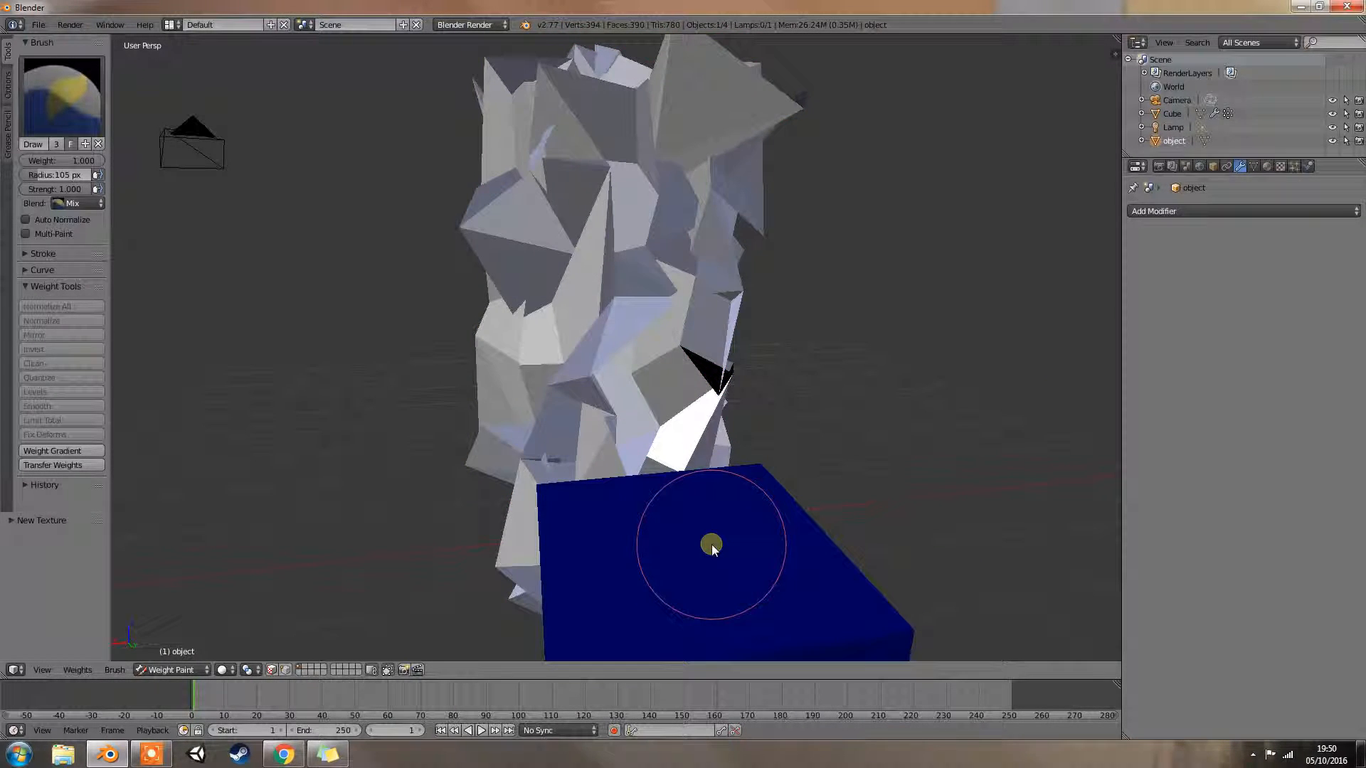
right_click(712, 547)
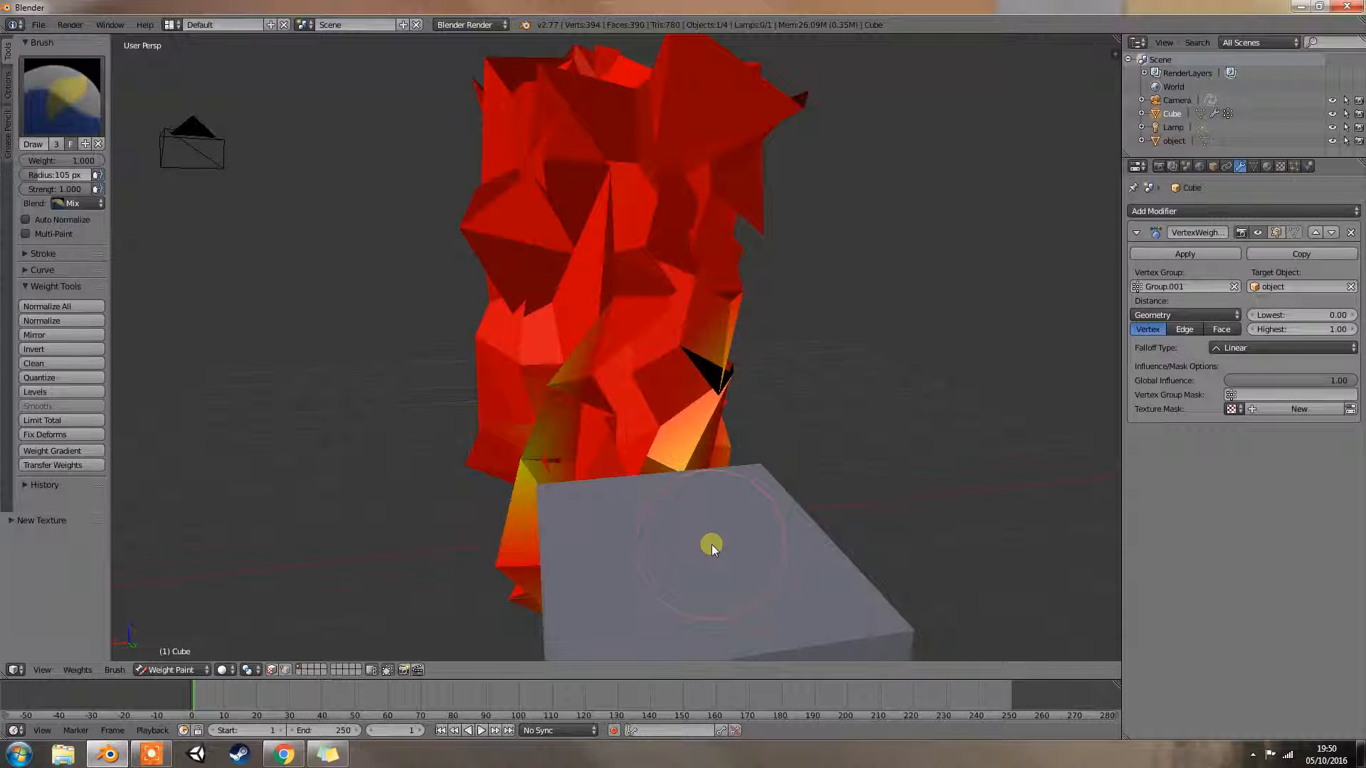
right_click(711, 544)
right_click(708, 545)
right_click(707, 545)
key("space")
type("h")
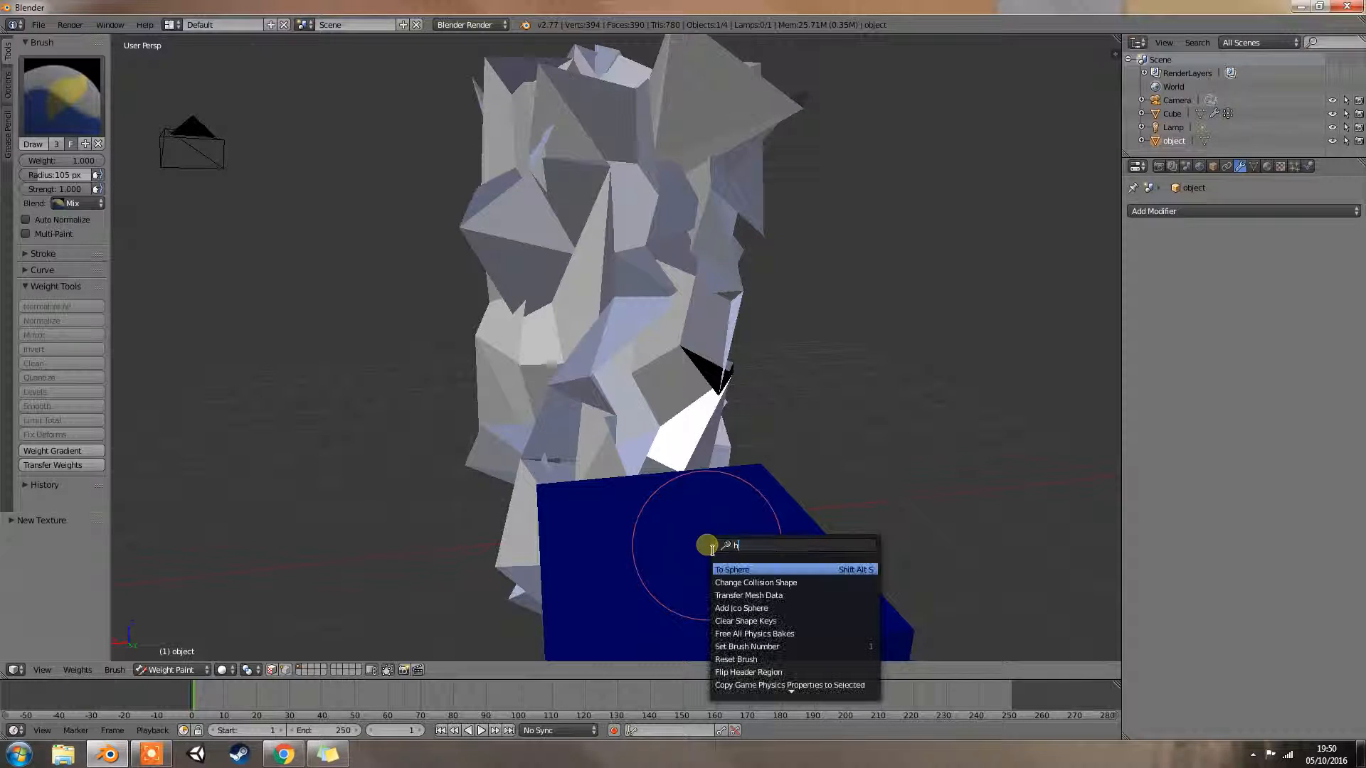
key("Escape")
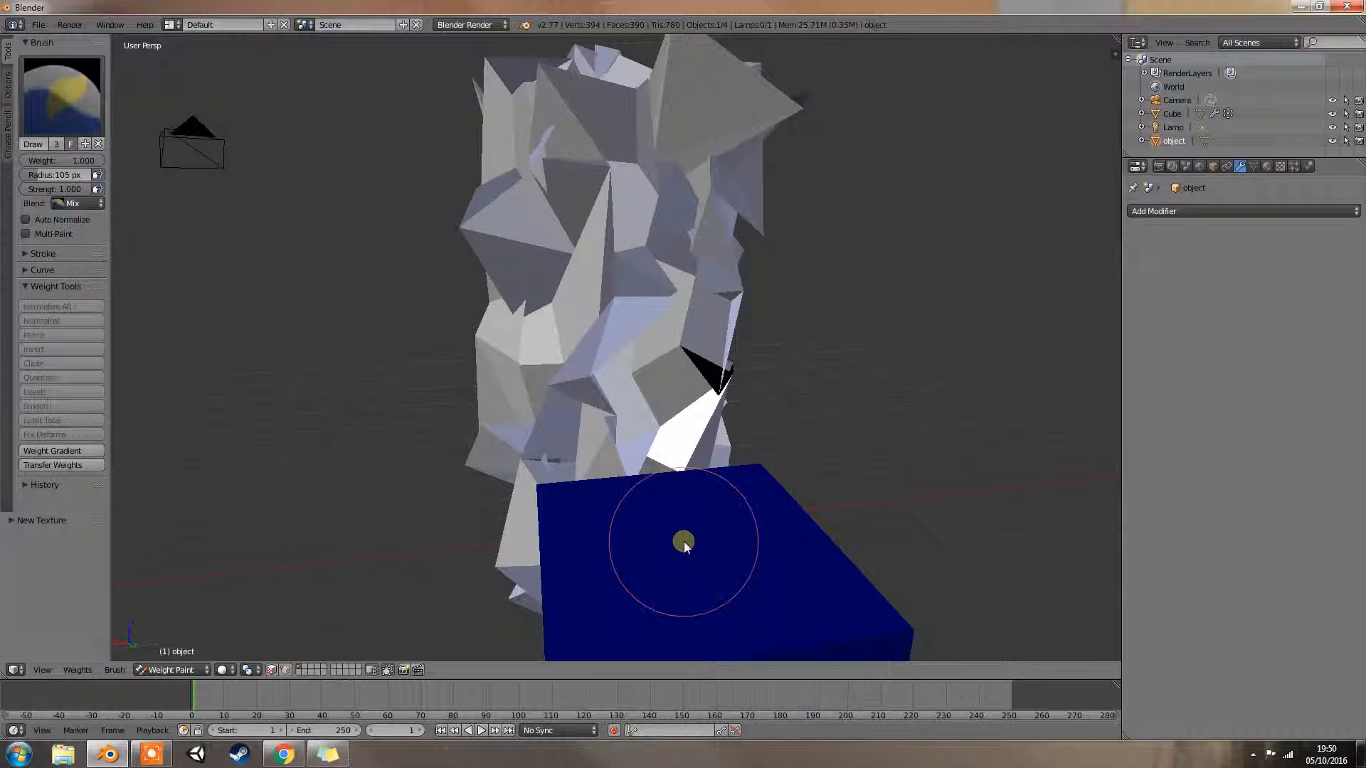
right_click(684, 543)
right_click(685, 543)
right_click(688, 543)
Measure the geometry proximity by Edge and try changing the highest distance.
mouse_move(690, 541)
middle_mouse_down()
mouse_move(862, 432)
mouse_move(468, 423)
mouse_move(626, 361)
middle_mouse_up()
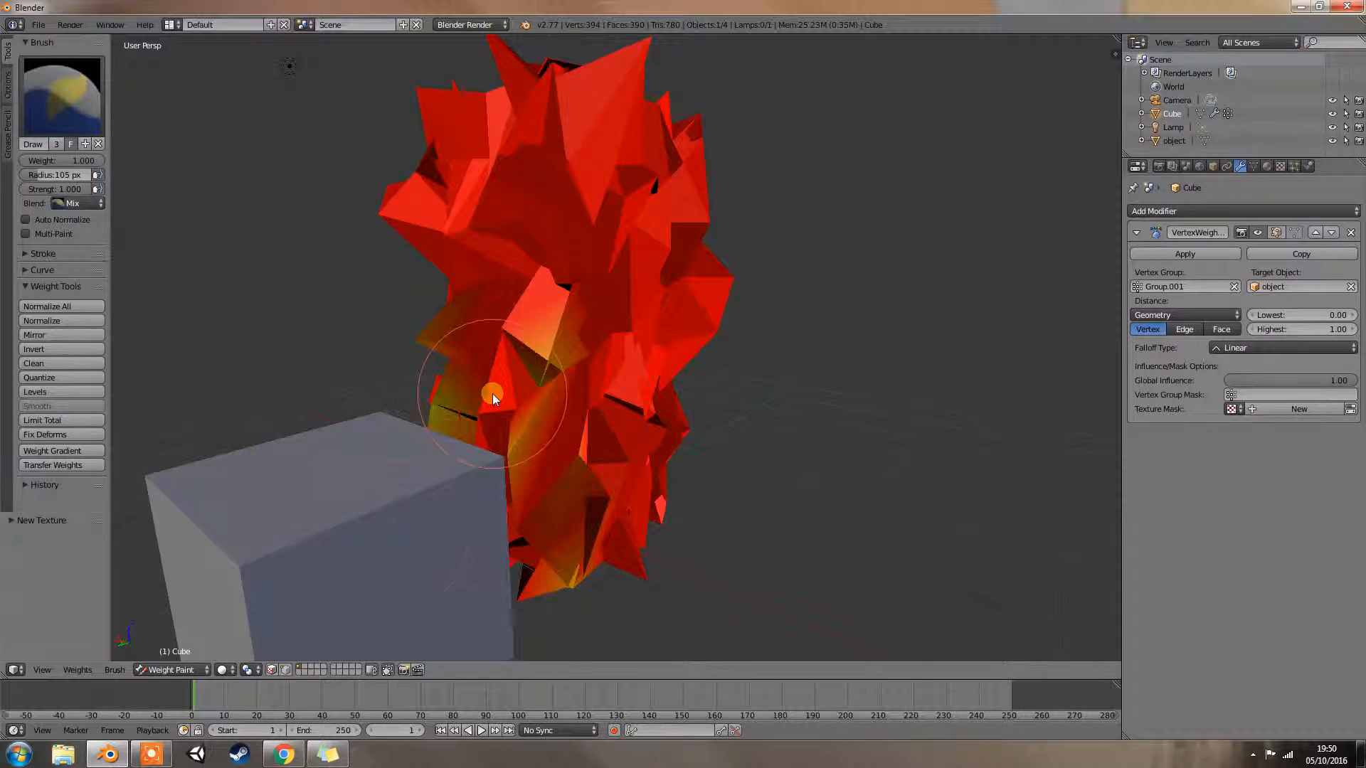
left_click(1184, 329)
middle_click_drag(1032, 405, 396, 385)
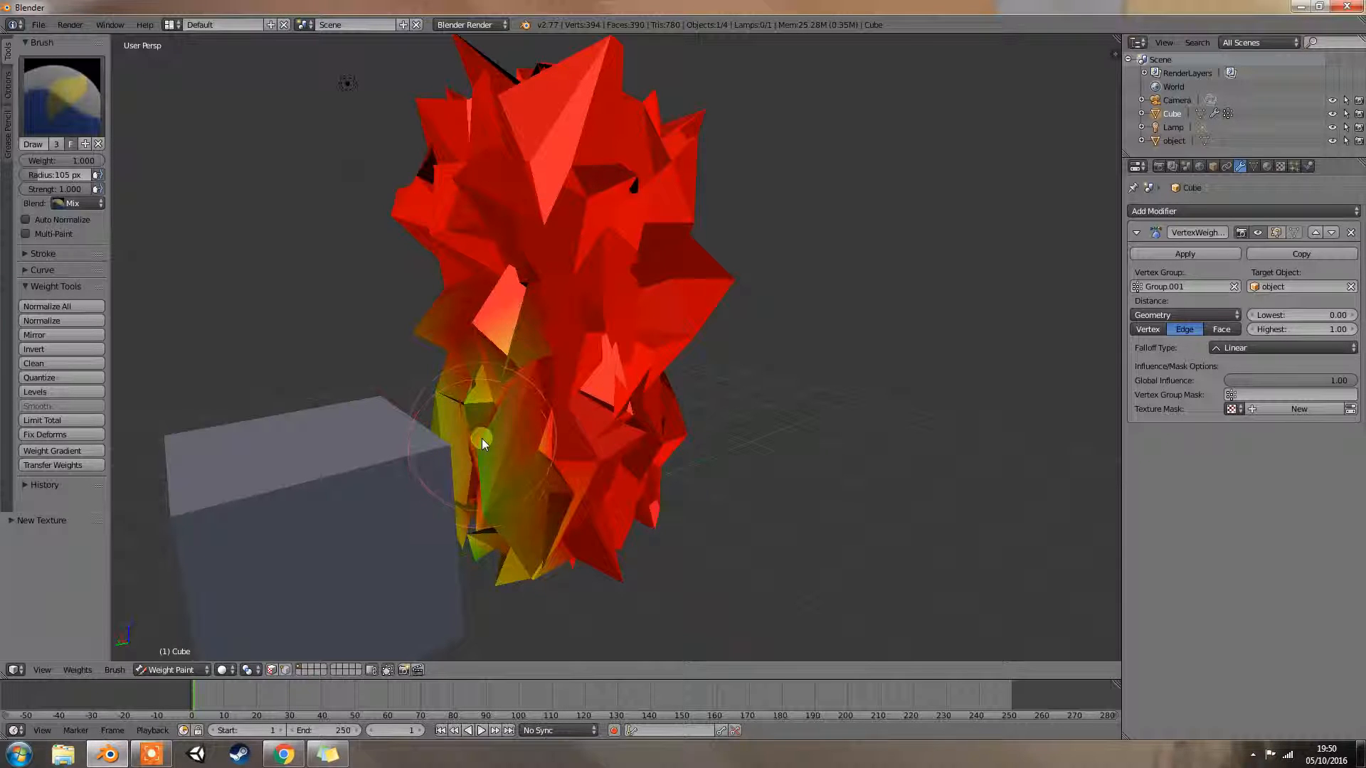
left_click_drag(1303, 334, 73, 332)
right_click(73, 332)
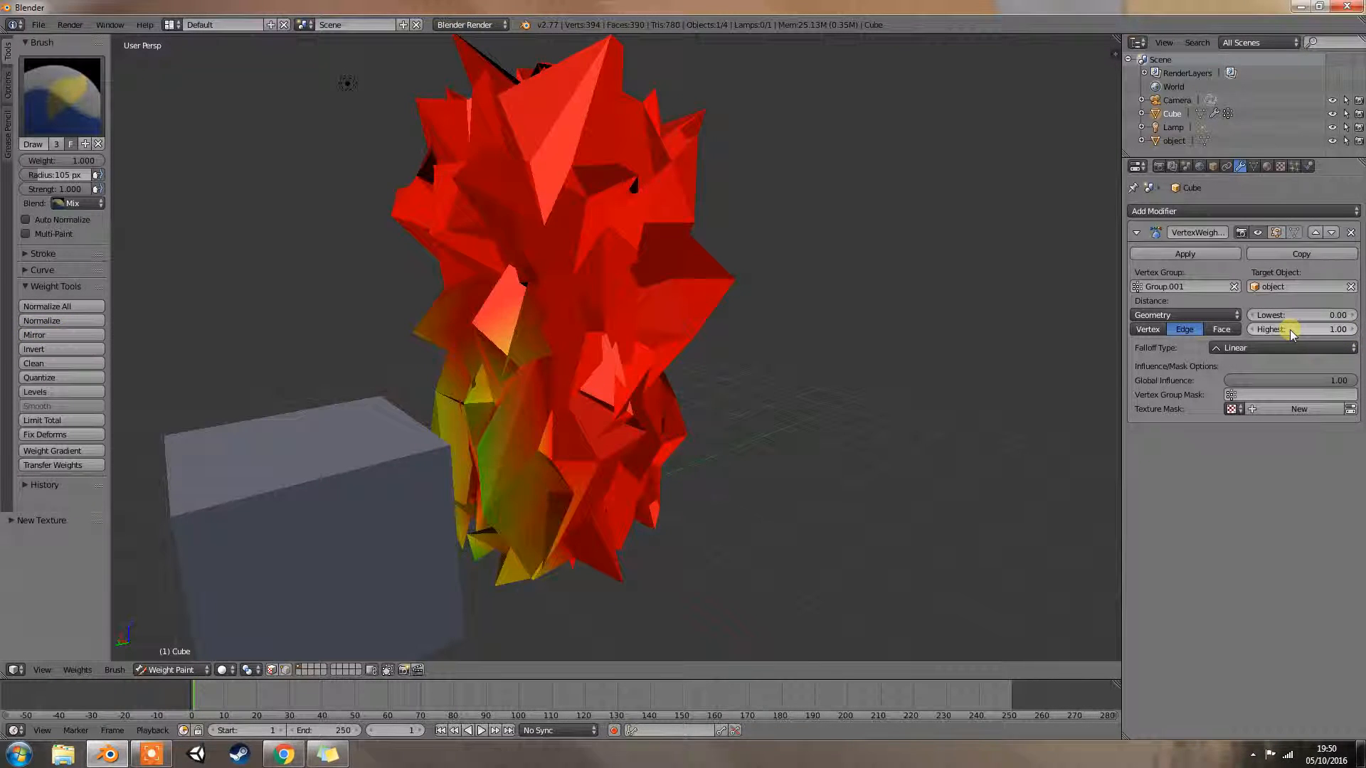
Try a distance range of 1.80 to 3.40, followed by a lowest of 9.20 with a highest of 8.50.
mouse_move(1278, 330)
left_mouse_down()
mouse_move(1304, 330)
mouse_move(1290, 315)
mouse_move(1315, 318)
mouse_move(1299, 318)
left_mouse_up()
middle_click_drag(863, 220, 826, 220)
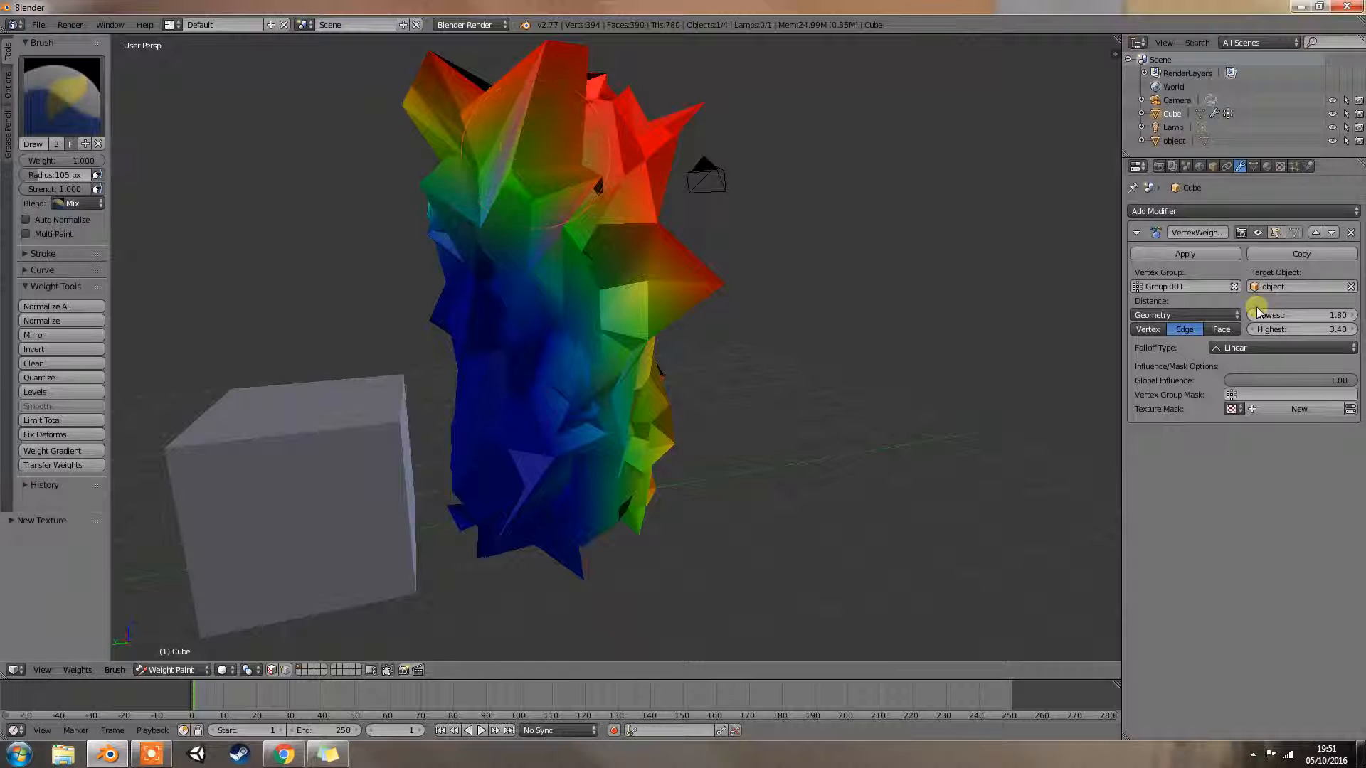
mouse_move(1272, 314)
left_mouse_down()
mouse_move(1298, 314)
mouse_move(1262, 311)
mouse_move(1283, 329)
mouse_move(1291, 311)
left_mouse_up()
mouse_move(1298, 311)
left_mouse_down()
mouse_move(1338, 315)
mouse_move(1256, 313)
mouse_move(1319, 316)
left_mouse_up()
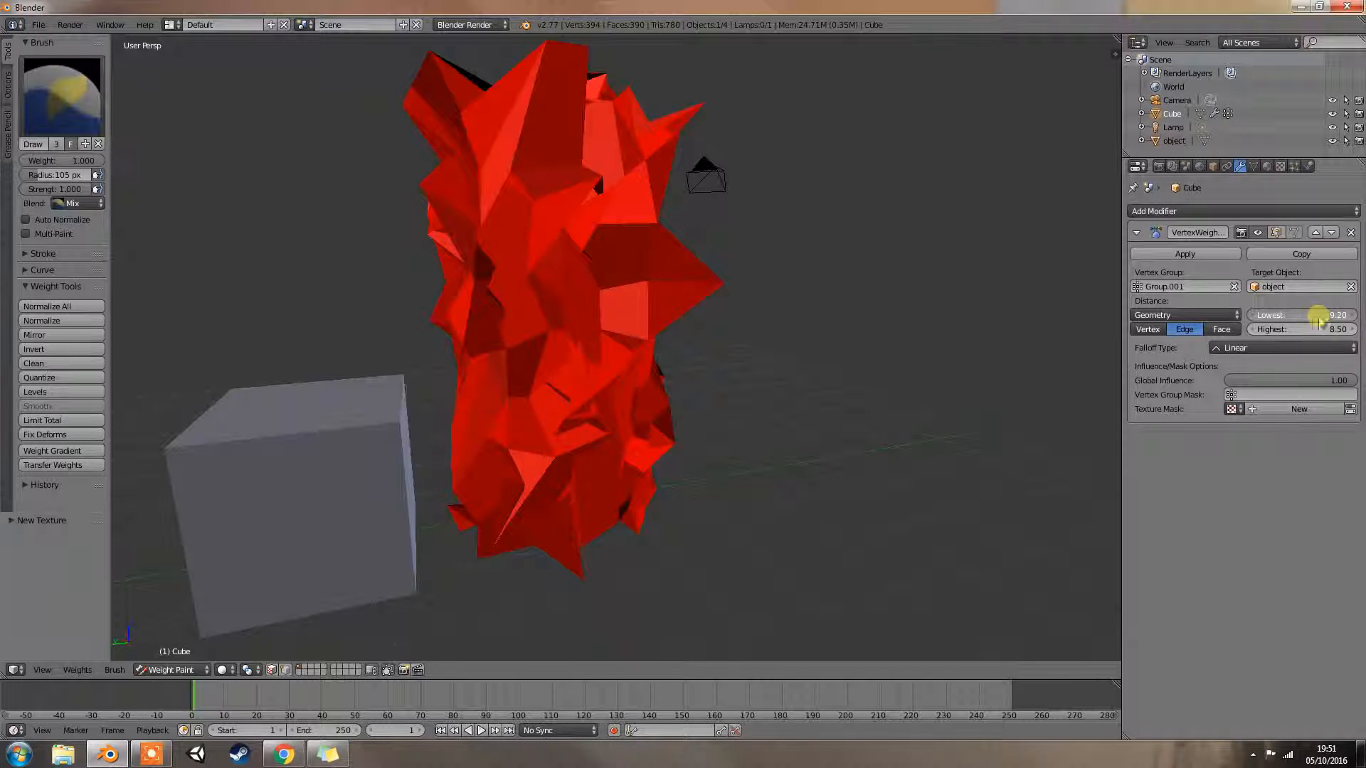
Try the Sharp falloff, ending with the modifier's falloff type set to Sphere.
left_click(1284, 348)
left_click(1272, 313)
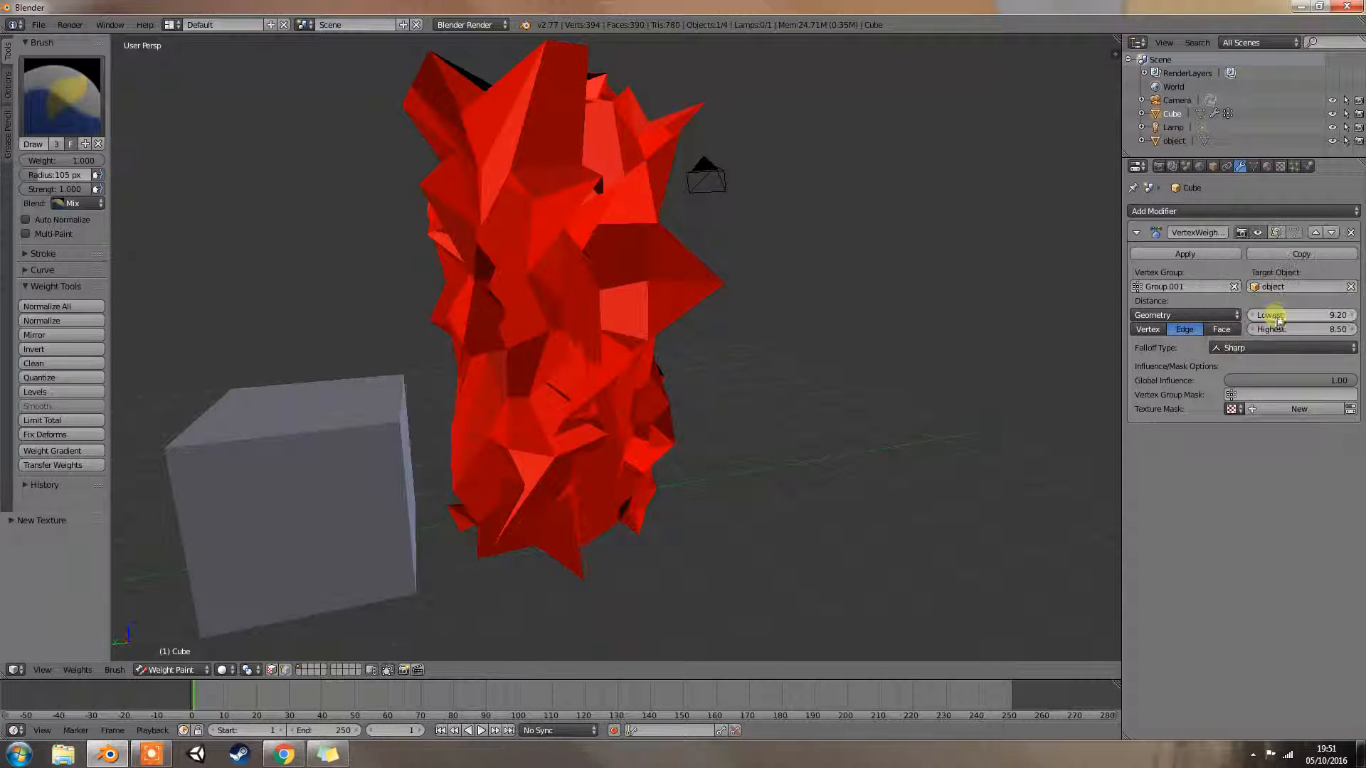
left_click(1268, 347)
left_click(1261, 279)
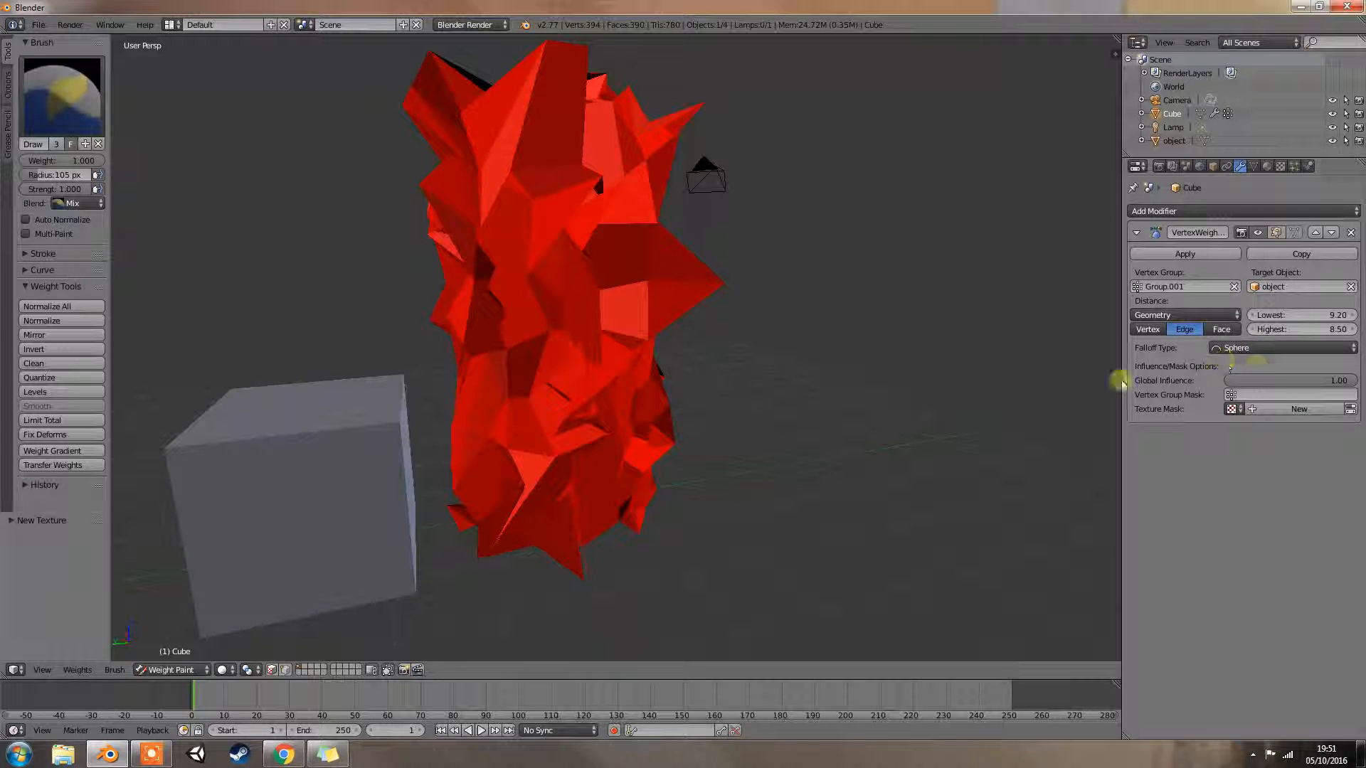
Measure the geometry proximity by Face, with the lowest distance at 0.00 and the highest at 4.50.
left_click_drag(1304, 331, 1188, 308)
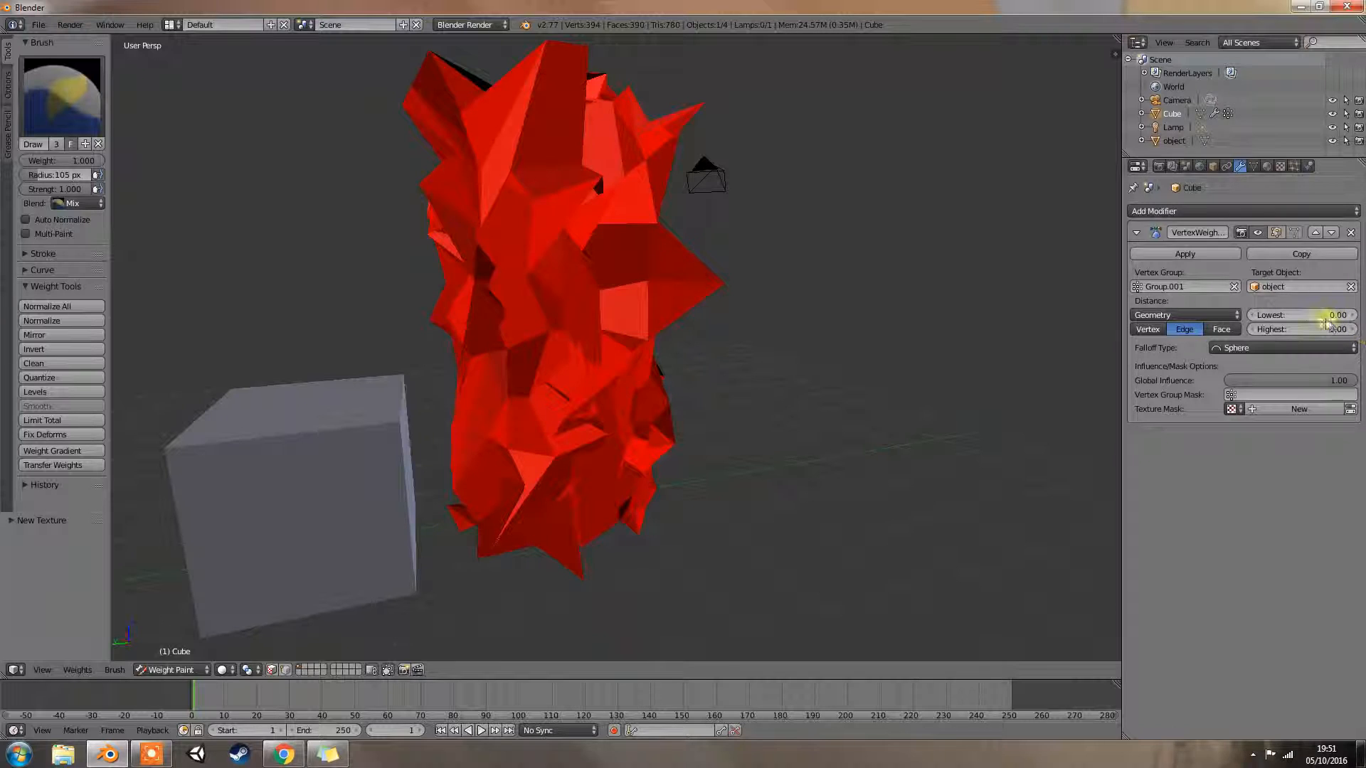
left_click(1231, 331)
left_click_drag(1301, 333, 1327, 335)
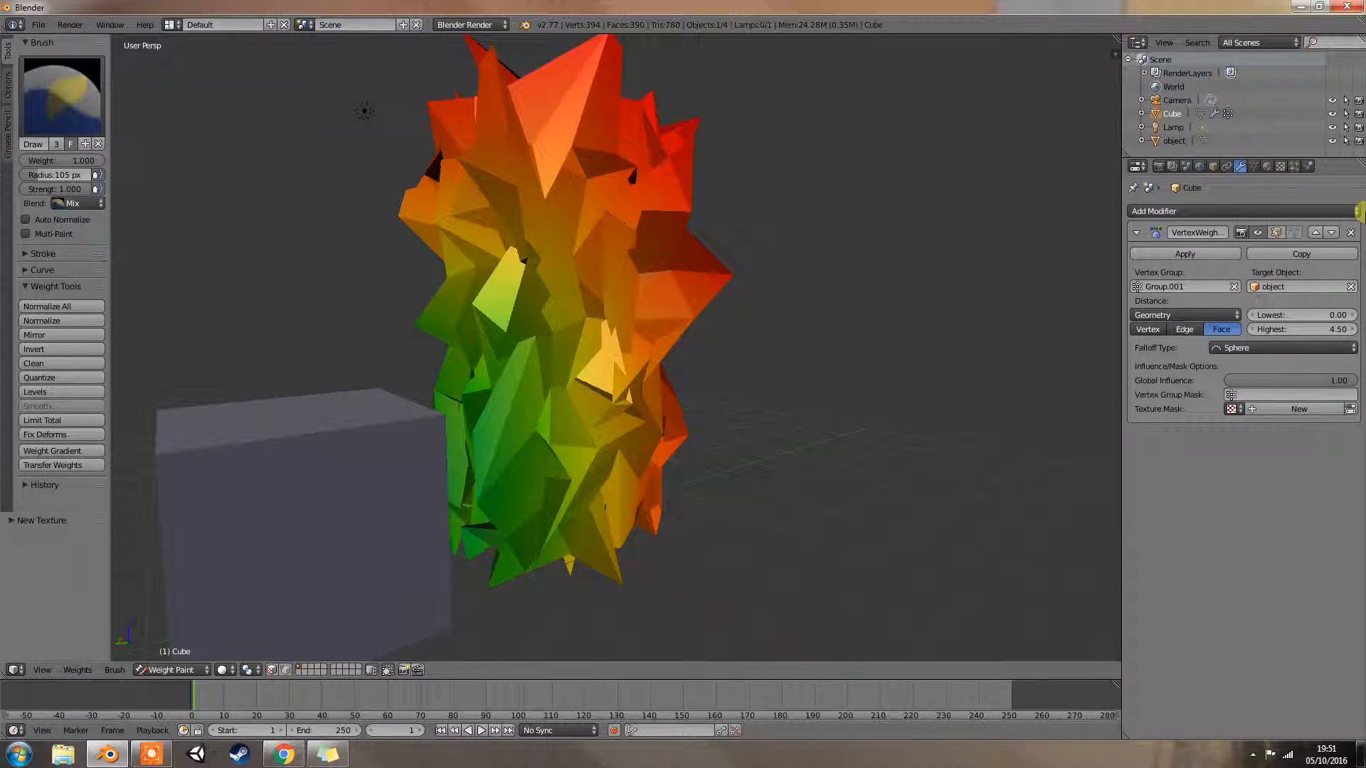
Change the modifier's vertex group to "Group" and its proximity mode to Object.
left_click(1182, 286)
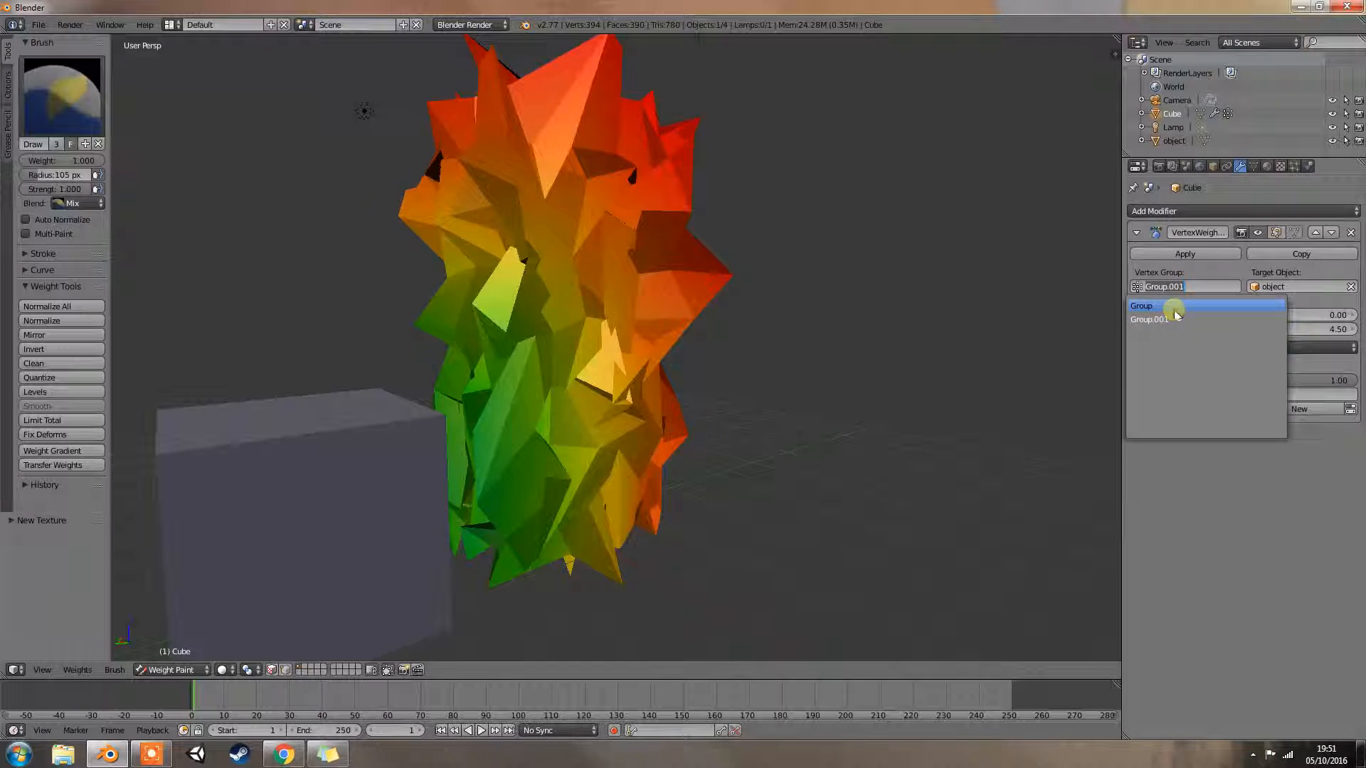
left_click(1175, 311)
middle_click_drag(777, 294, 744, 334)
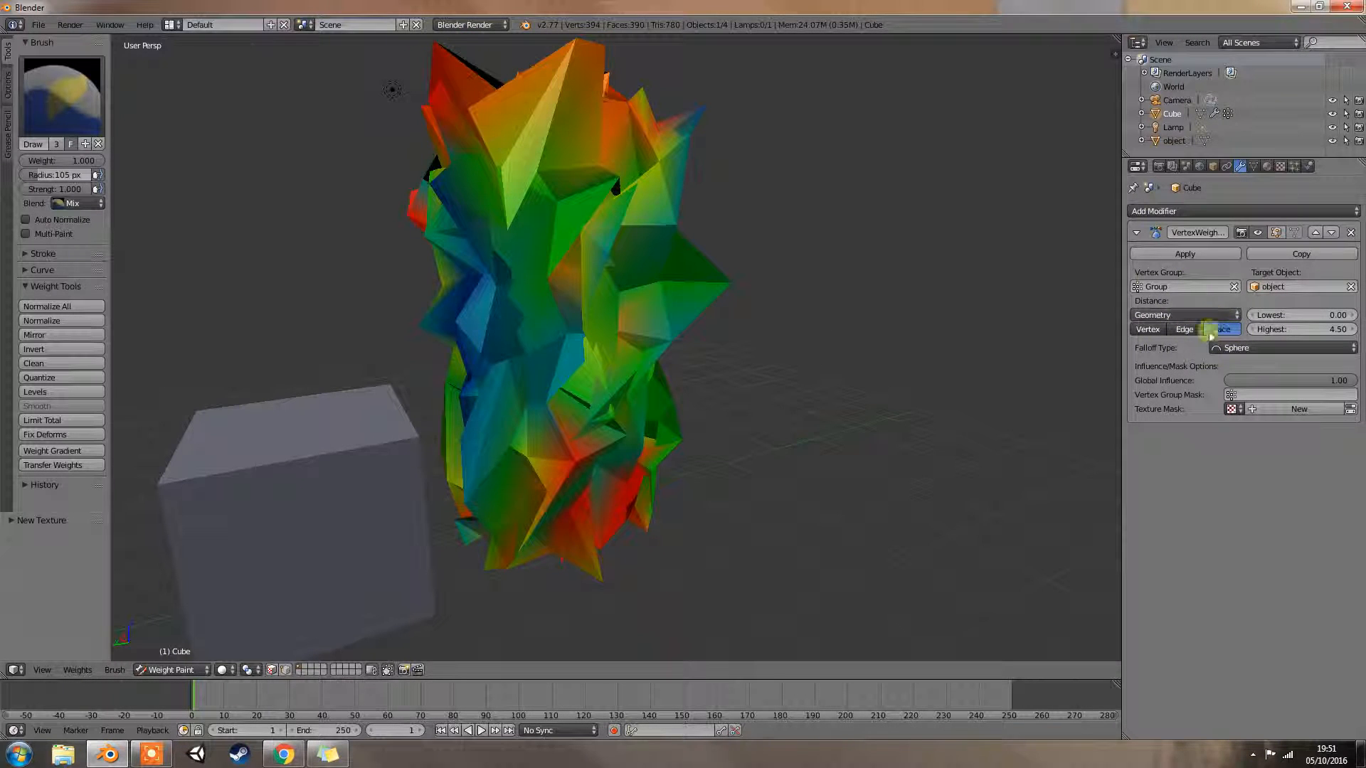
left_click(1147, 314)
left_click(1156, 304)
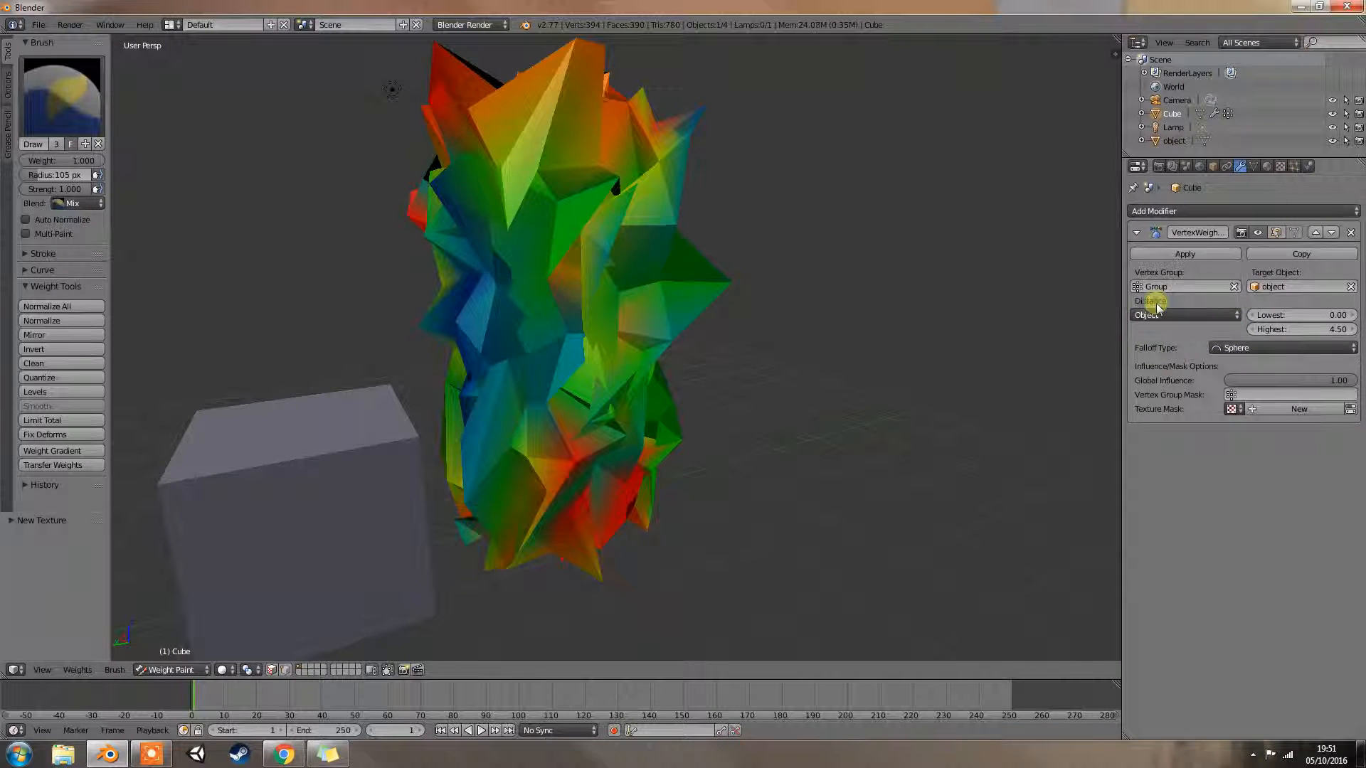
Remove the Vertex Weight Proximity modifier from the spiky mesh.
left_click(1172, 212)
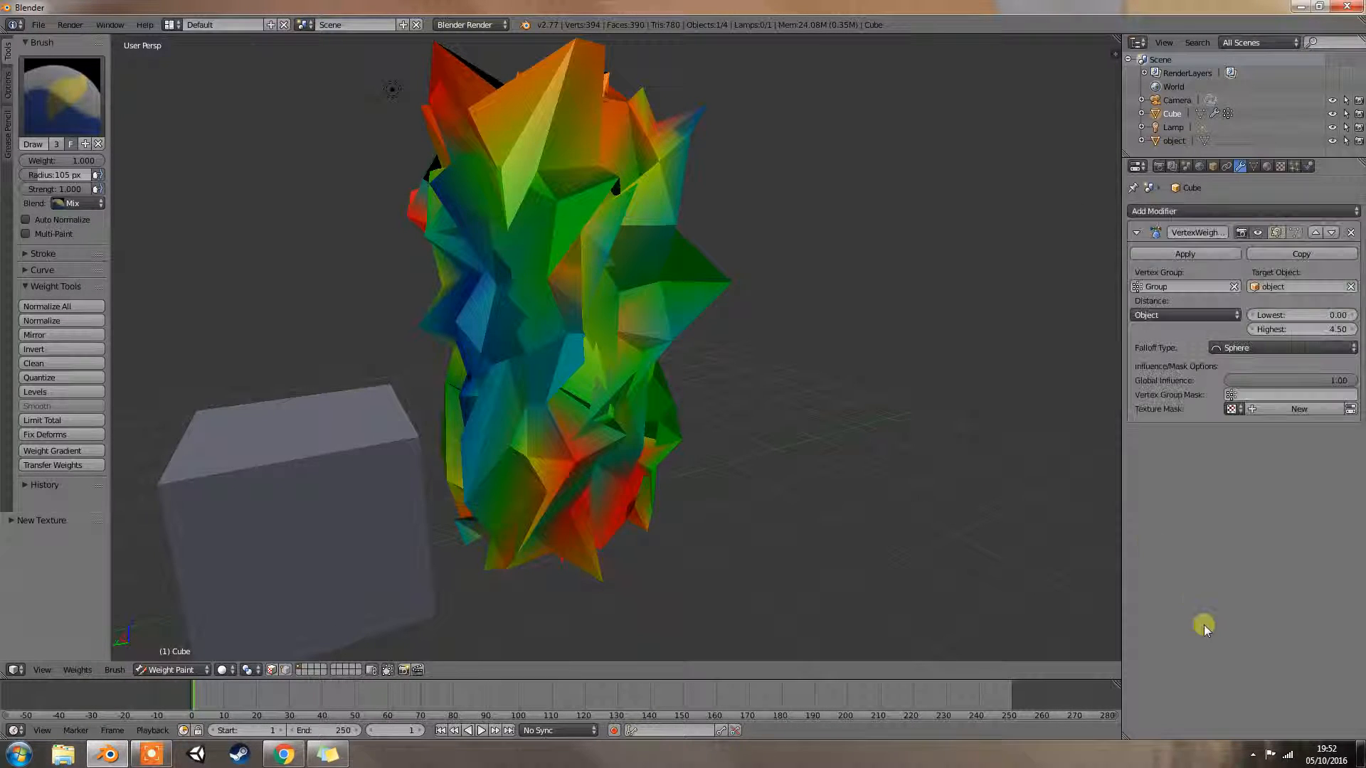
left_click(1351, 232)
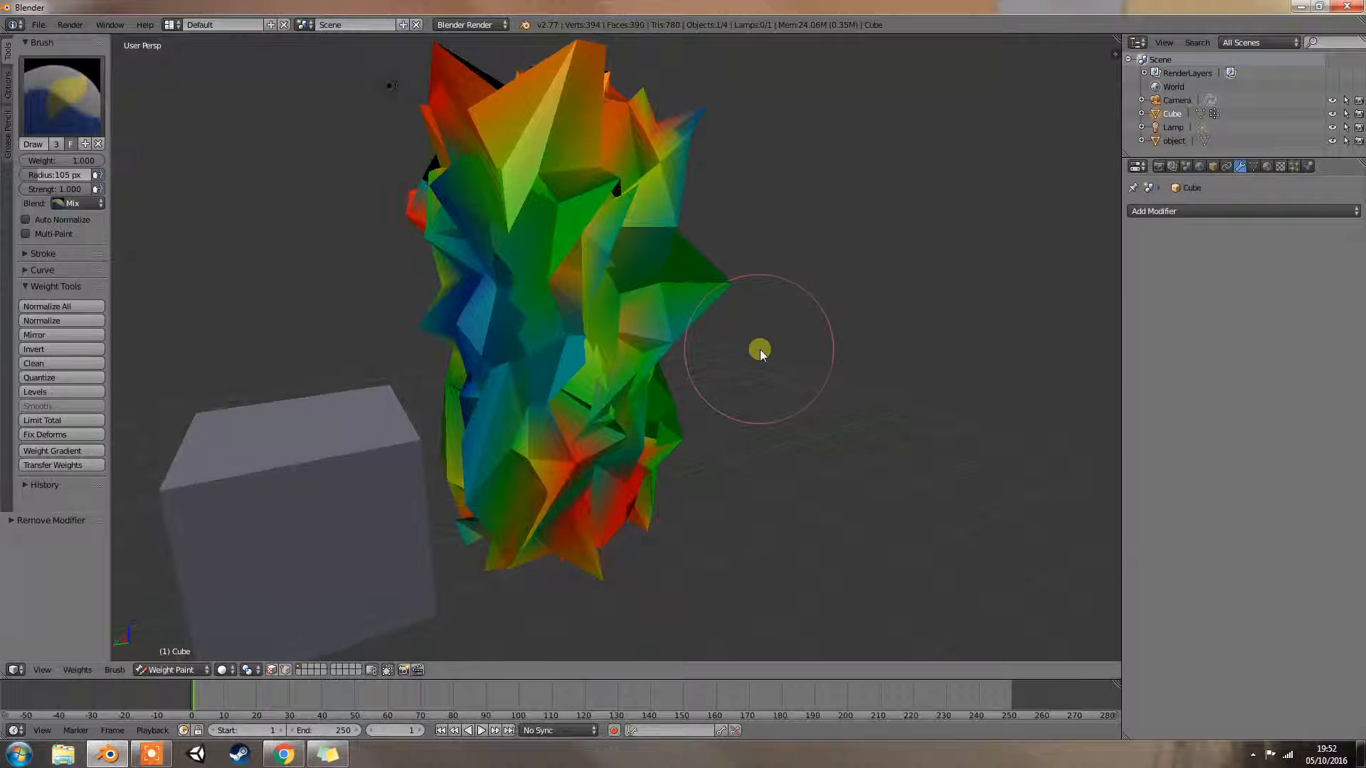
middle_click_drag(760, 349, 338, 397)
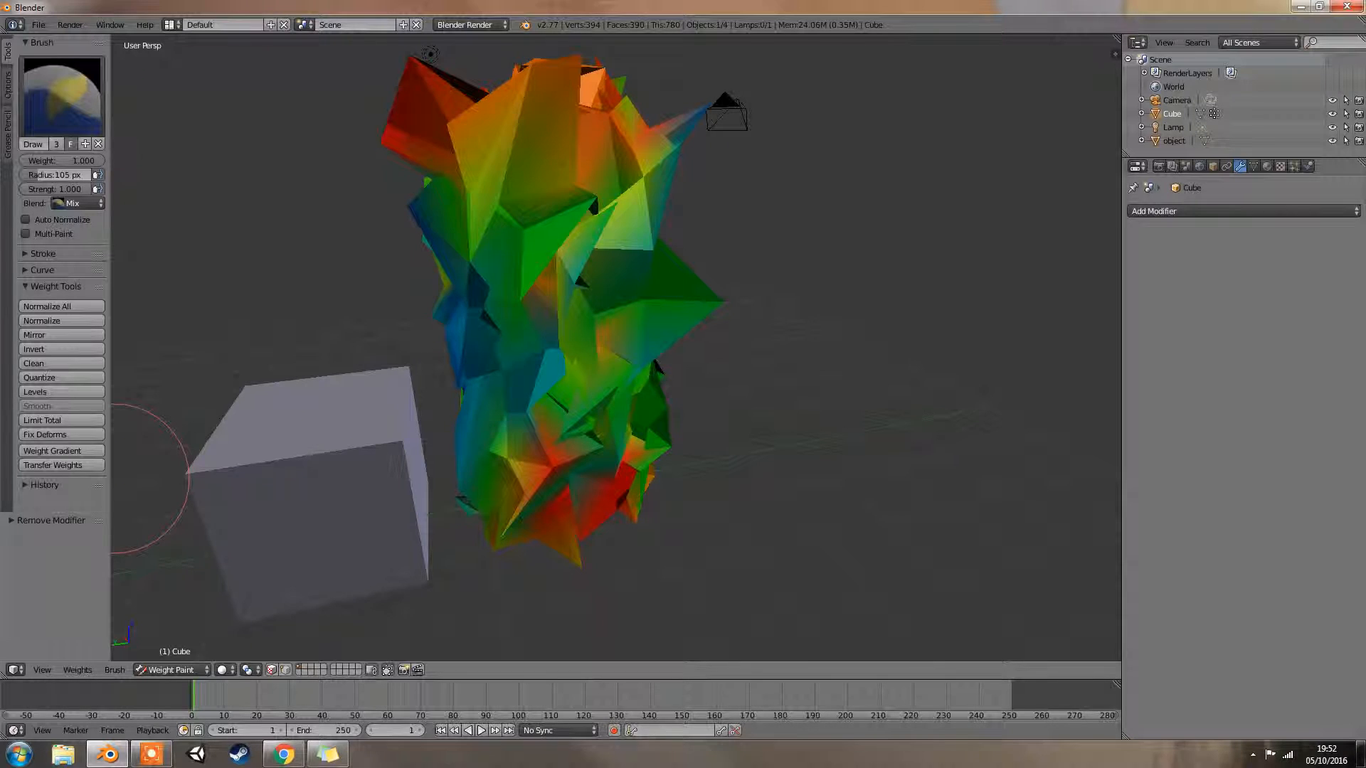